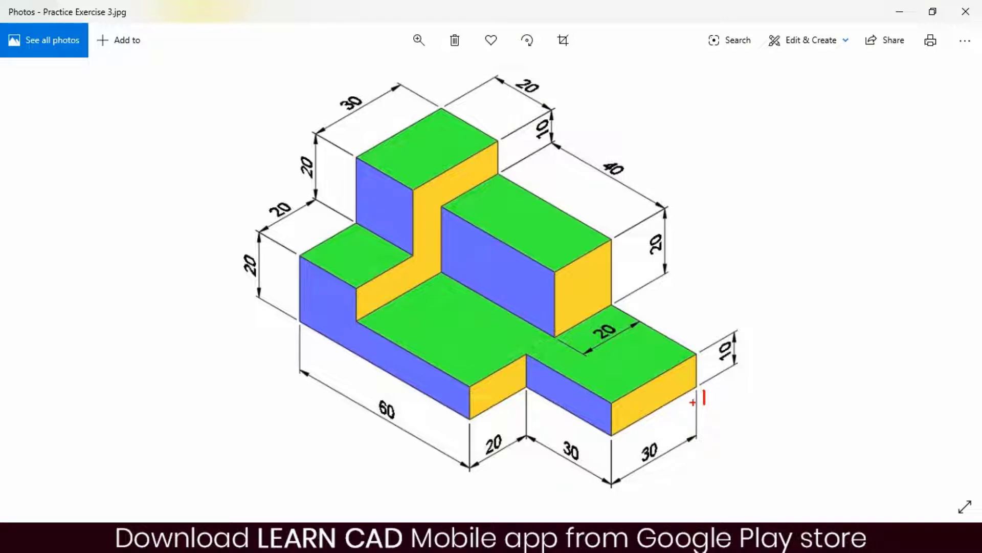
mouse_move(688, 401)
left_mouse_down()
mouse_move(629, 438)
mouse_move(563, 427)
mouse_move(533, 411)
mouse_move(496, 426)
mouse_move(365, 391)
mouse_move(296, 336)
mouse_move(287, 311)
mouse_move(287, 269)
mouse_move(332, 215)
mouse_move(343, 184)
left_mouse_up()
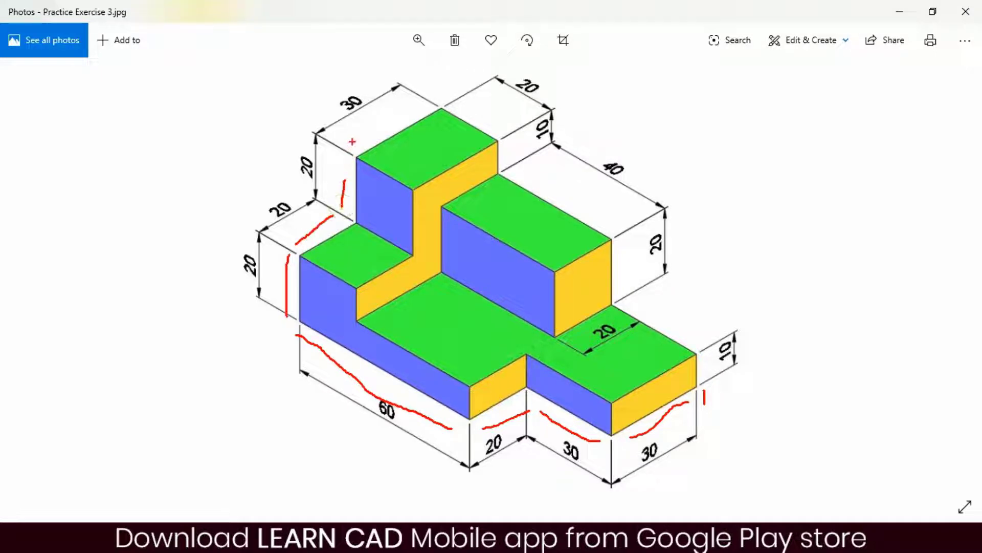
left_click_drag(354, 142, 420, 112)
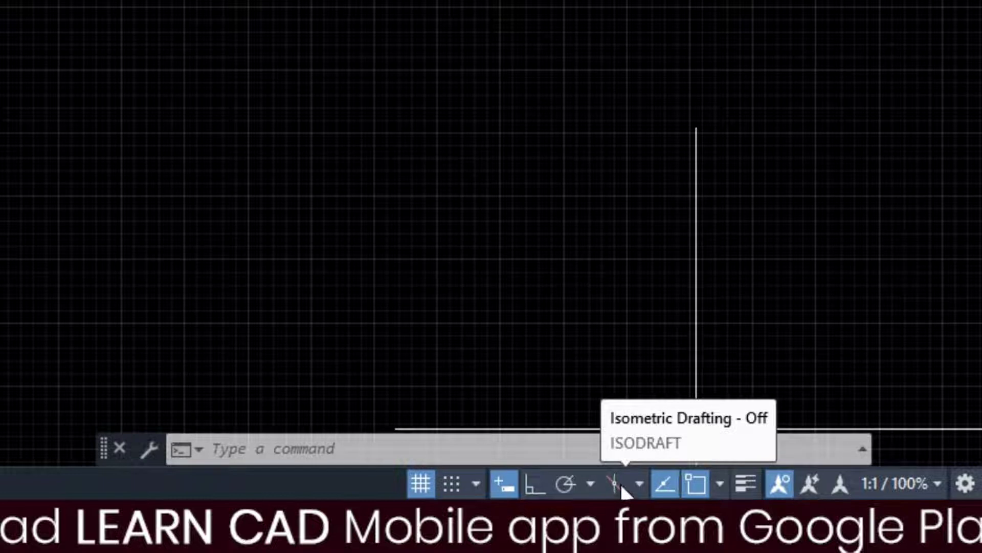
Turn on isometric drafting with the top isoplane and enable polar tracking
left_click(640, 483)
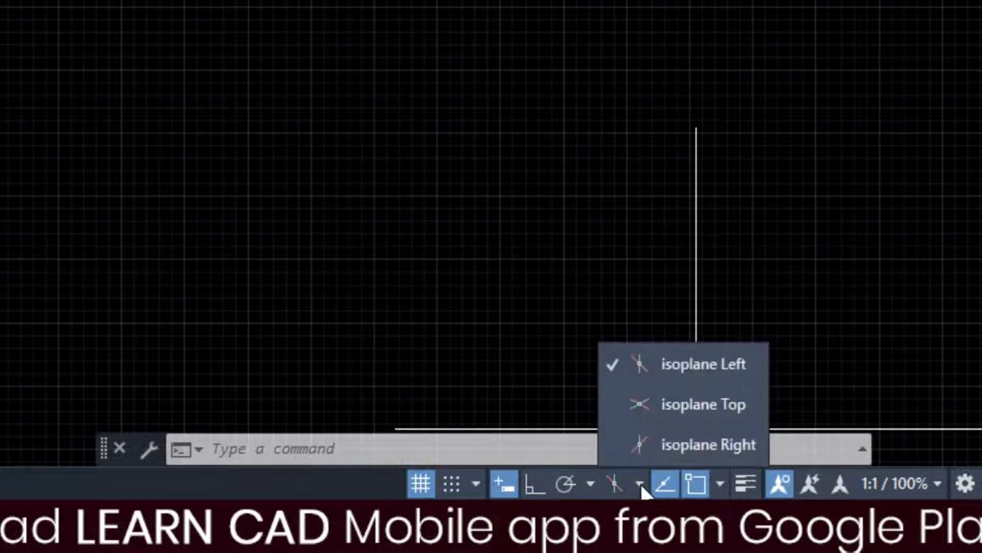
left_click(693, 412)
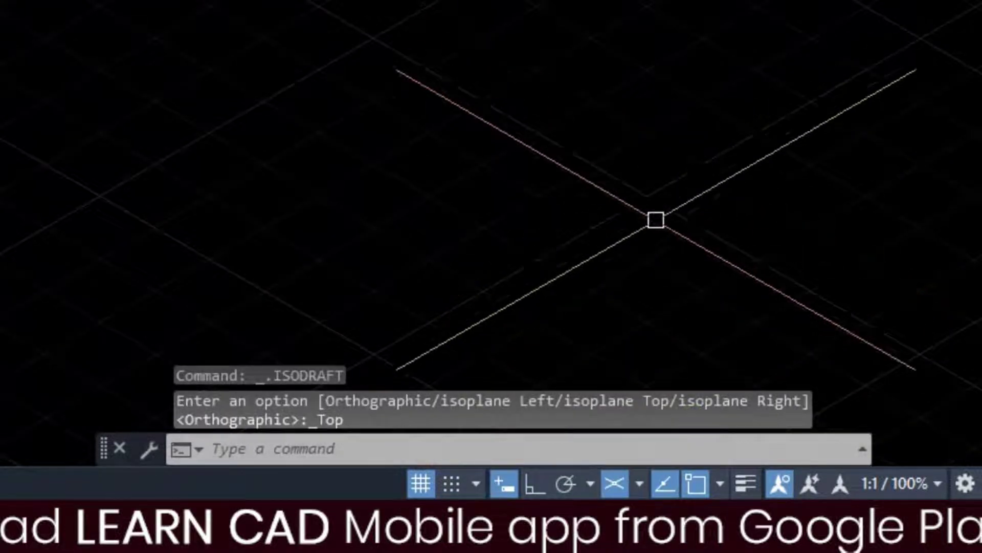
left_click(560, 486)
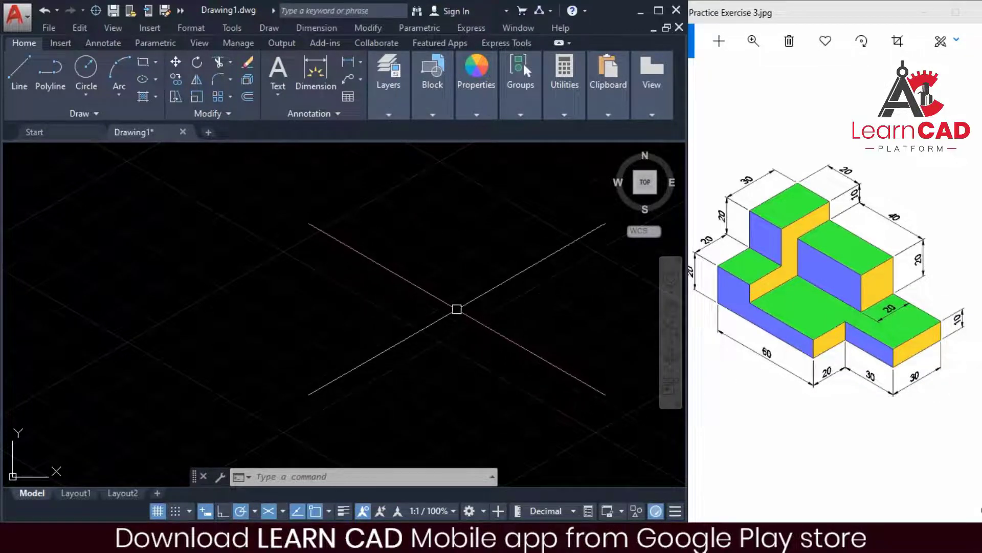
Draw the outline's lower edges as connected lines: 30 at 210°, 30 at 150°, 20 down-left at 210° and 60 at 150°
type("l")
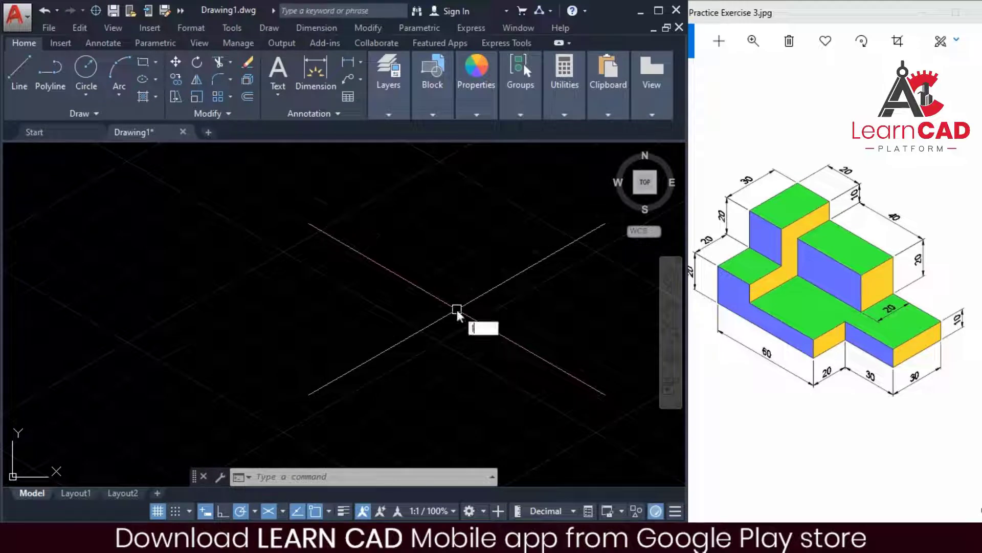
key("Return")
left_click(457, 270)
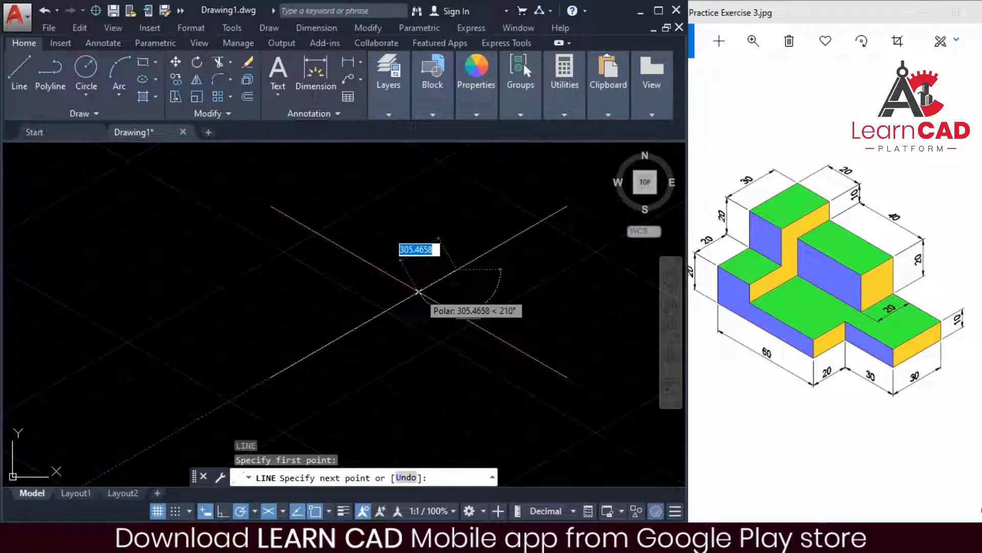
type("30")
key("Return")
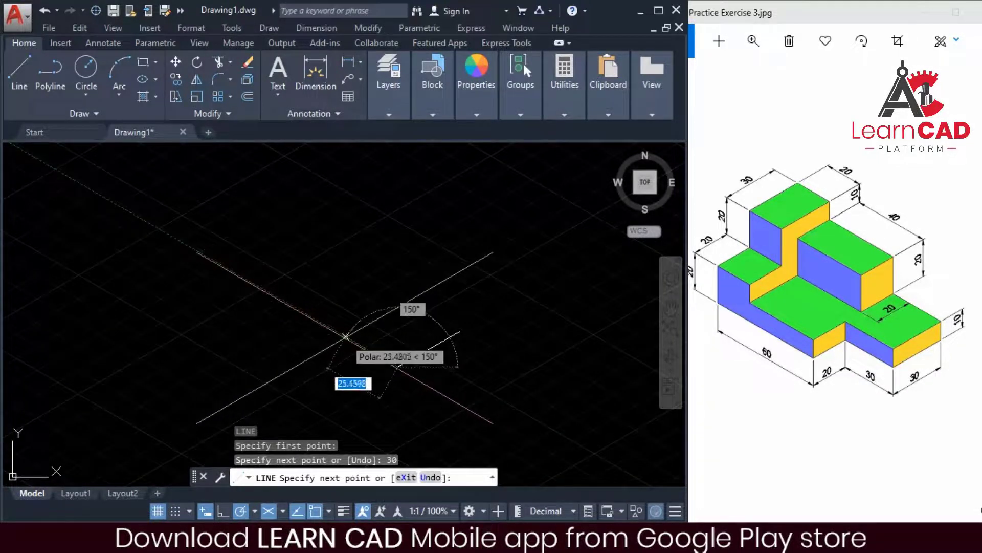
type("30")
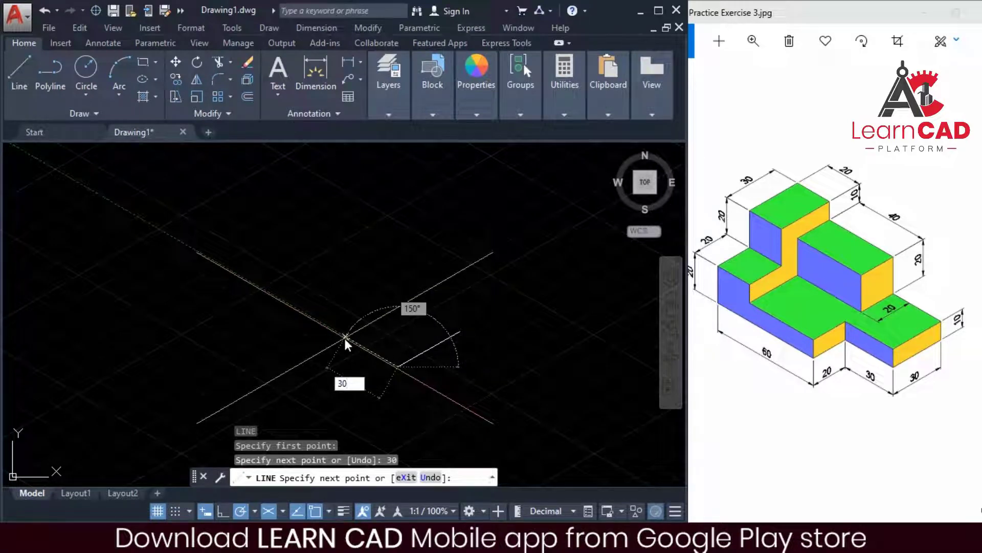
key("Return")
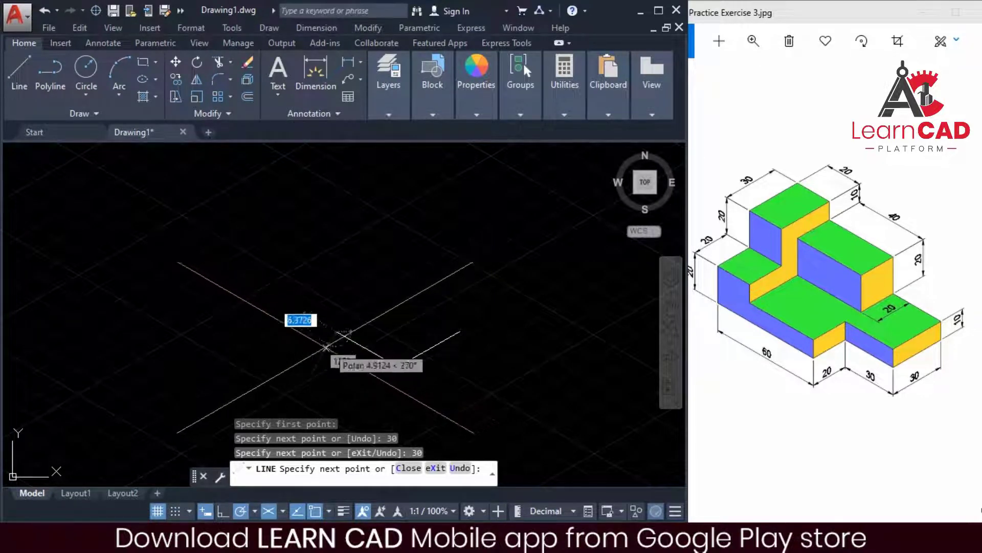
type("20")
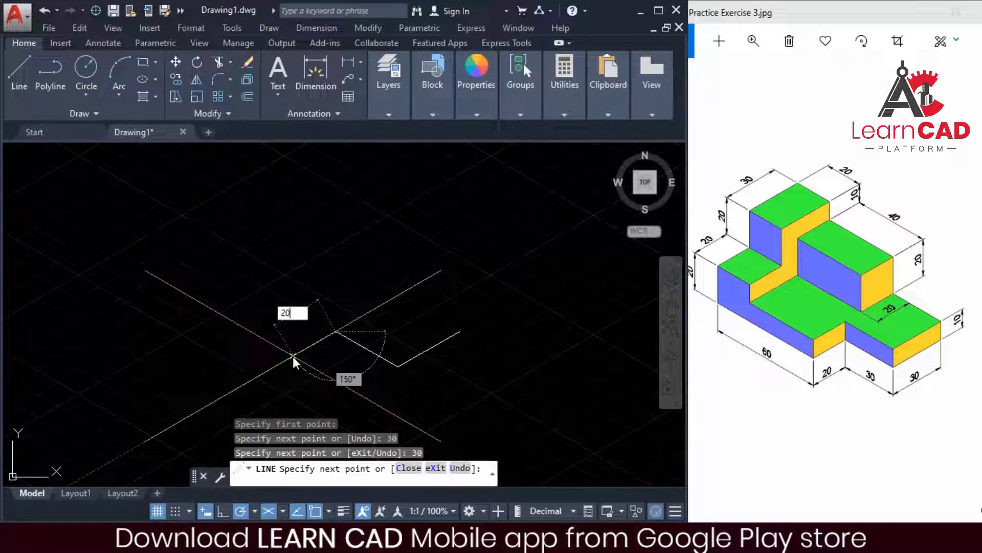
key("Return")
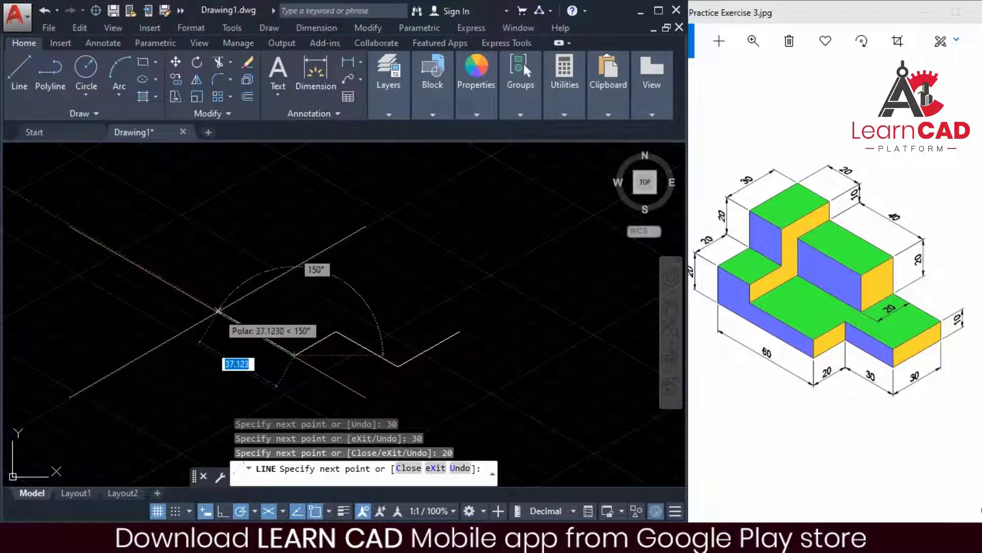
type("60")
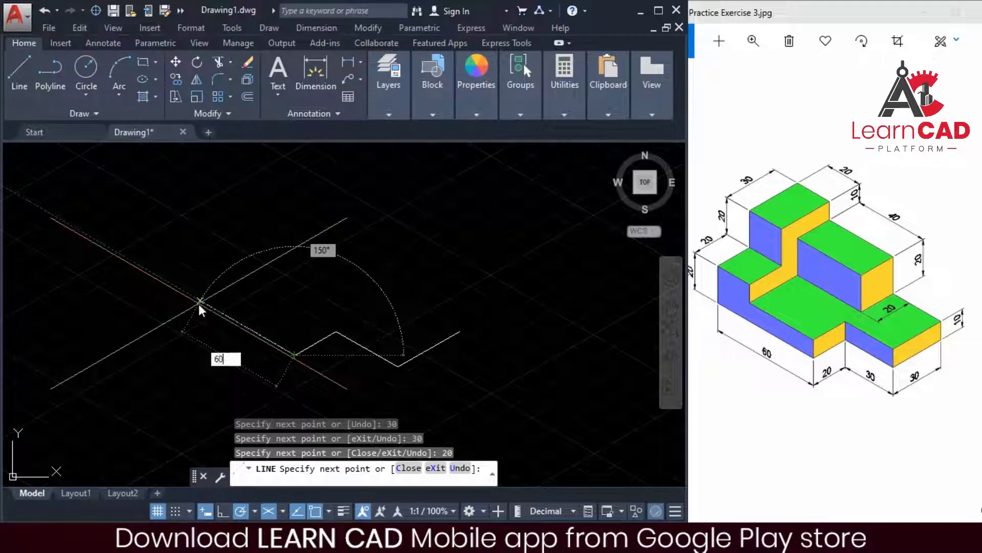
key("Return")
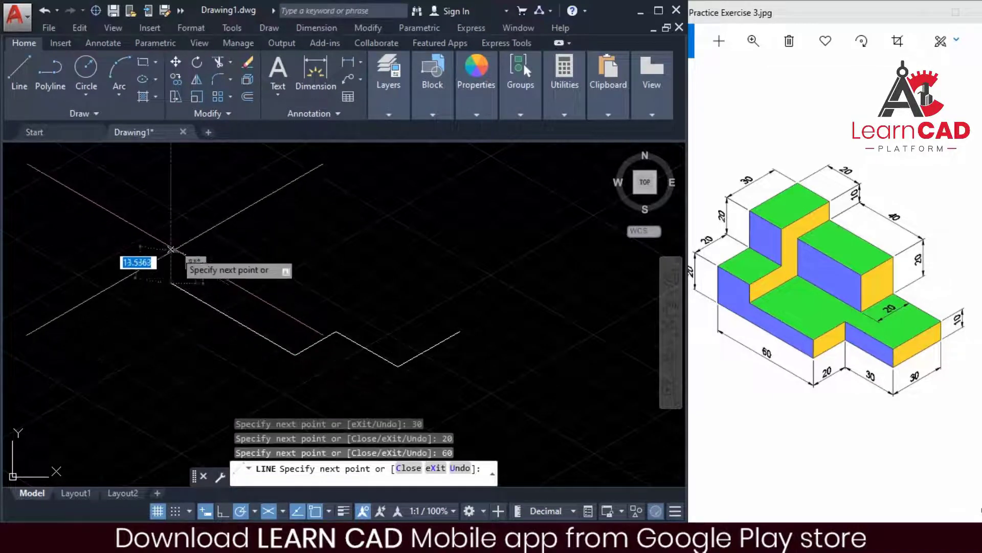
Continue the outline up the stepped left side: 20 vertically, 20 at 30°, 20 vertically and 30 at 30°
type("20")
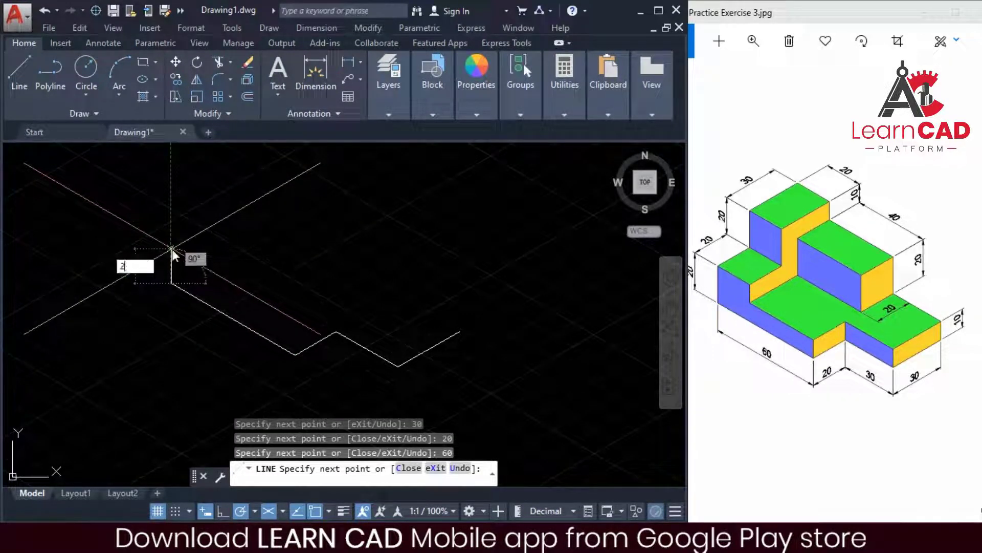
key("Return")
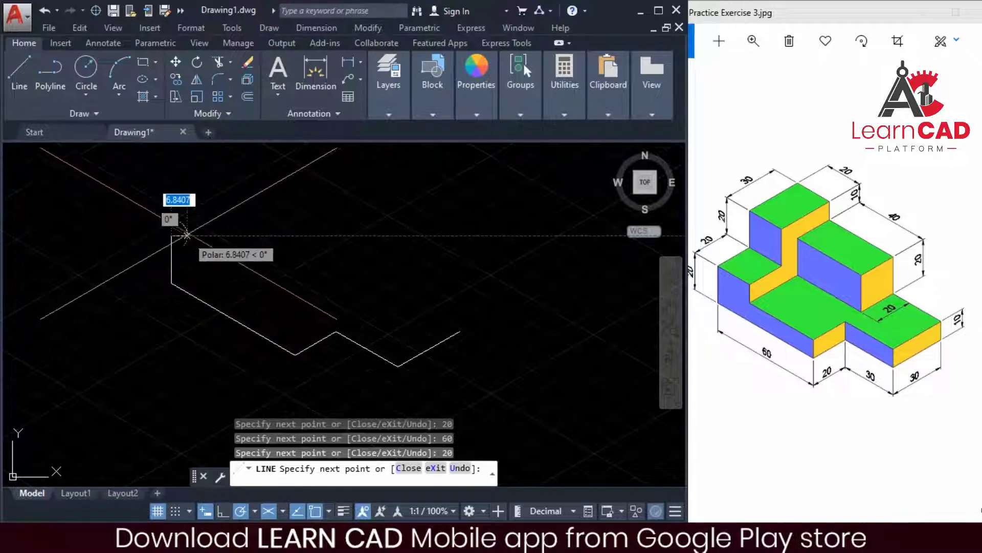
type("20")
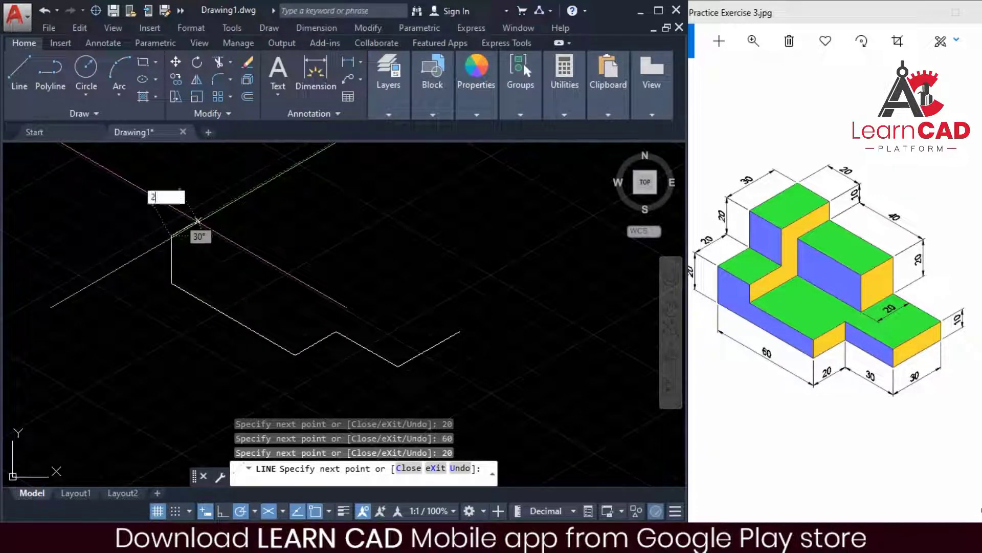
key("Return")
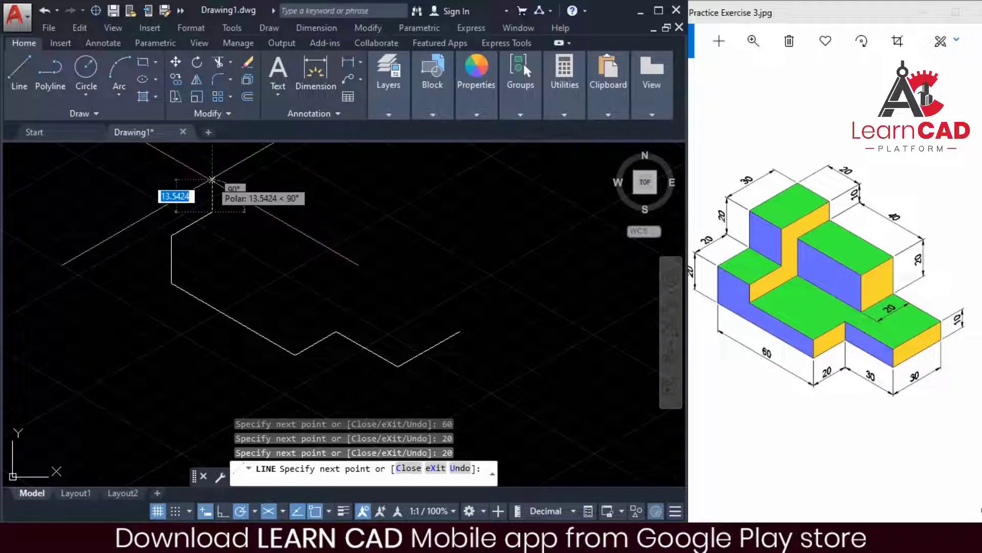
type("20")
key("Return")
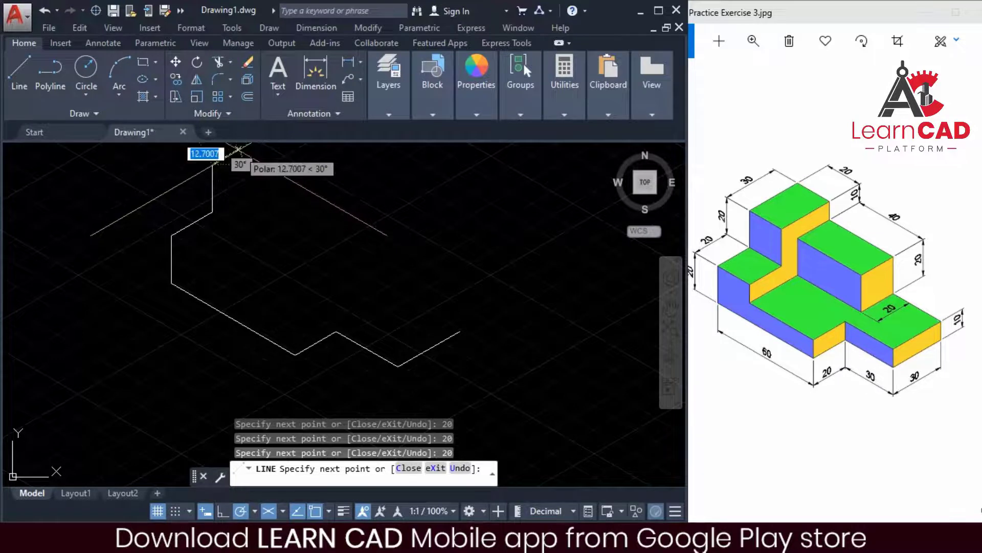
type("30")
key("Return")
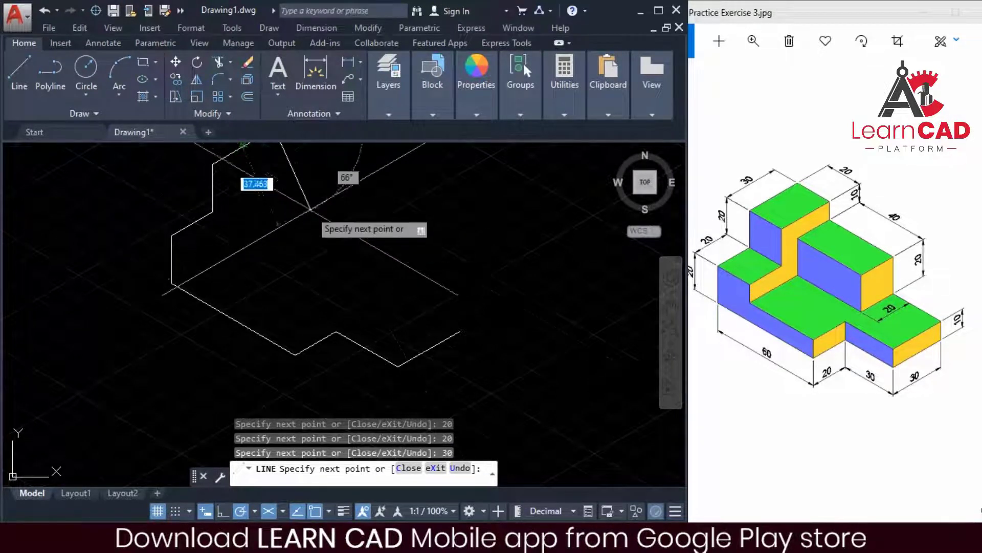
Continue the outline along the upper back edges: 20 at 330°, 10 straight down and 40 at 330°
scroll(309, 210, "down", 1)
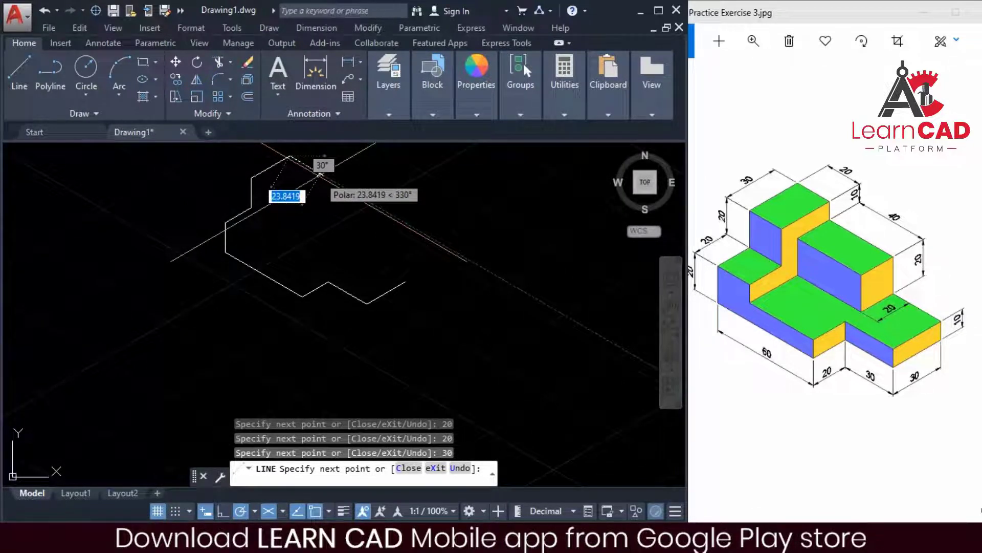
type("20")
key("Return")
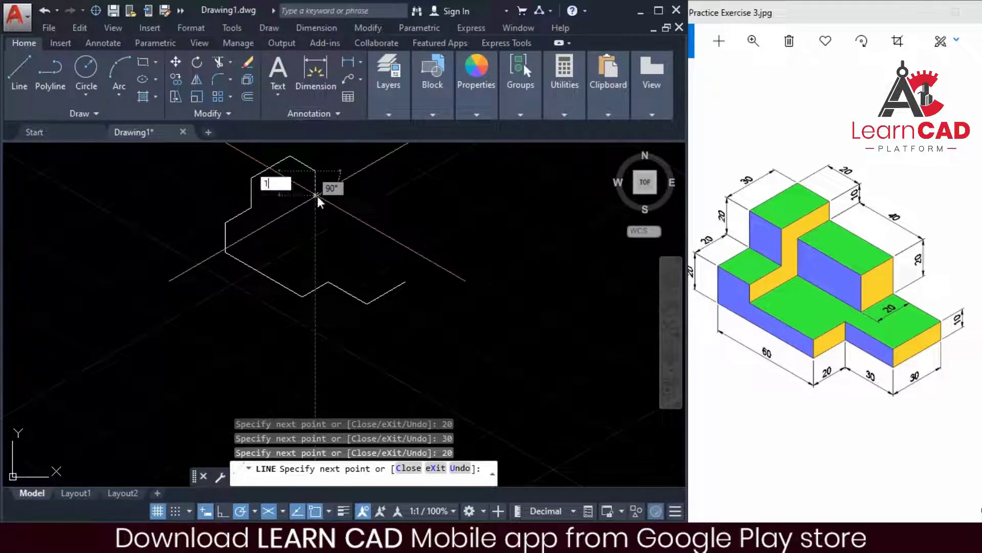
type("10")
key("Return")
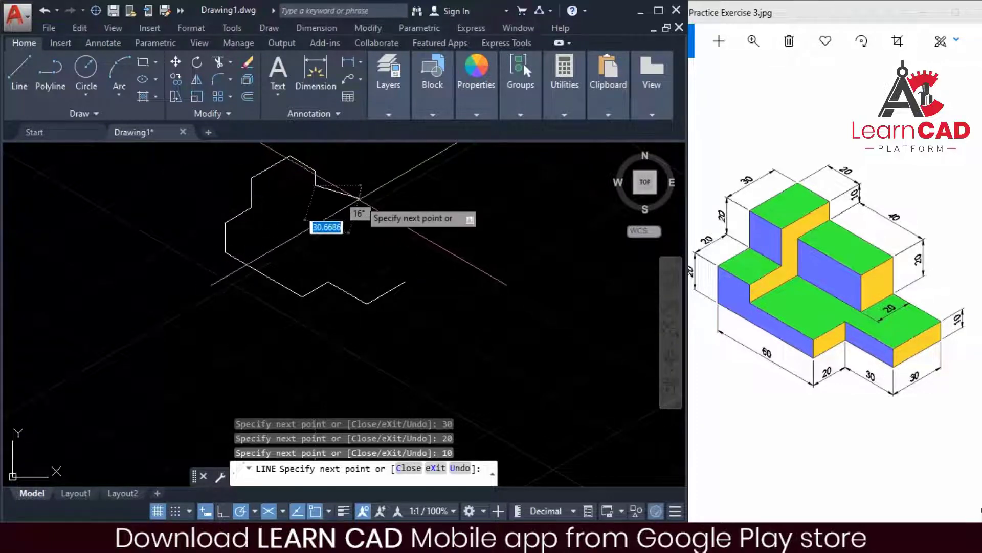
type("40")
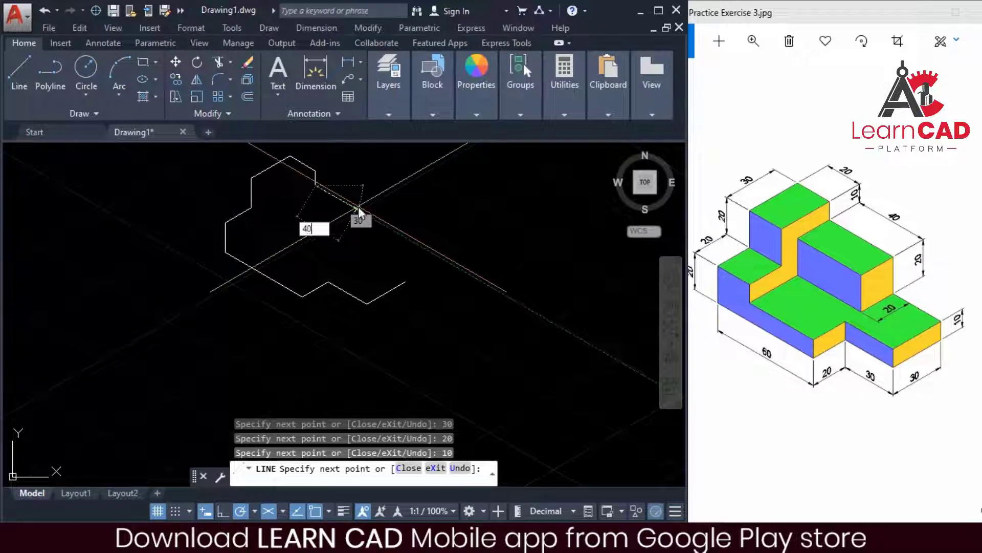
key("Return")
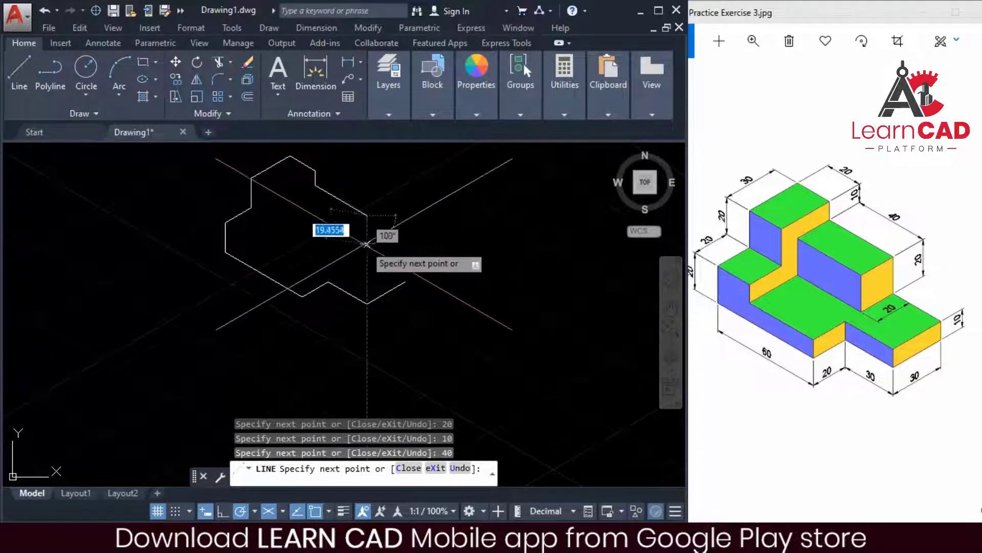
Close the outline with lines 20 straight down, 30 at 330° and 10 straight down to the starting point
type("20")
key("Return")
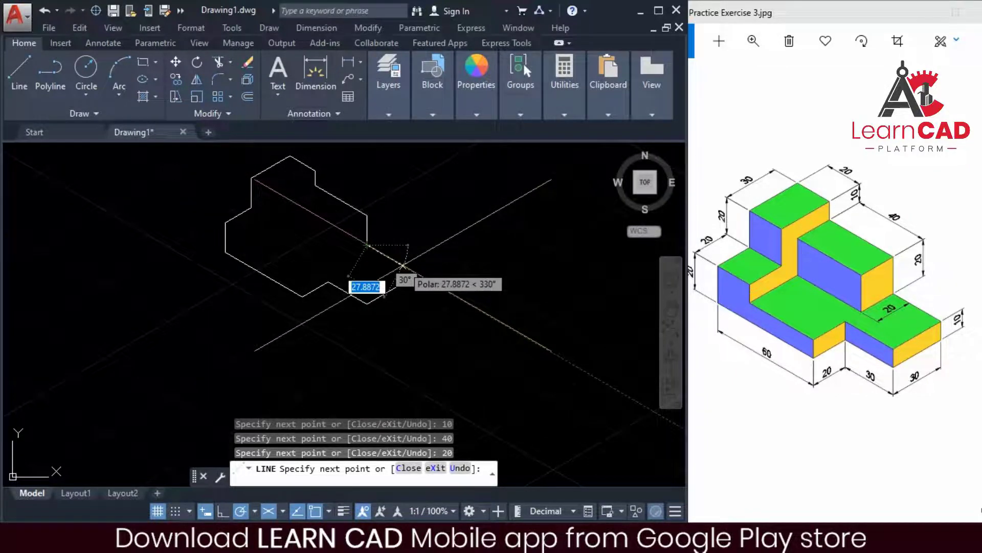
type("30")
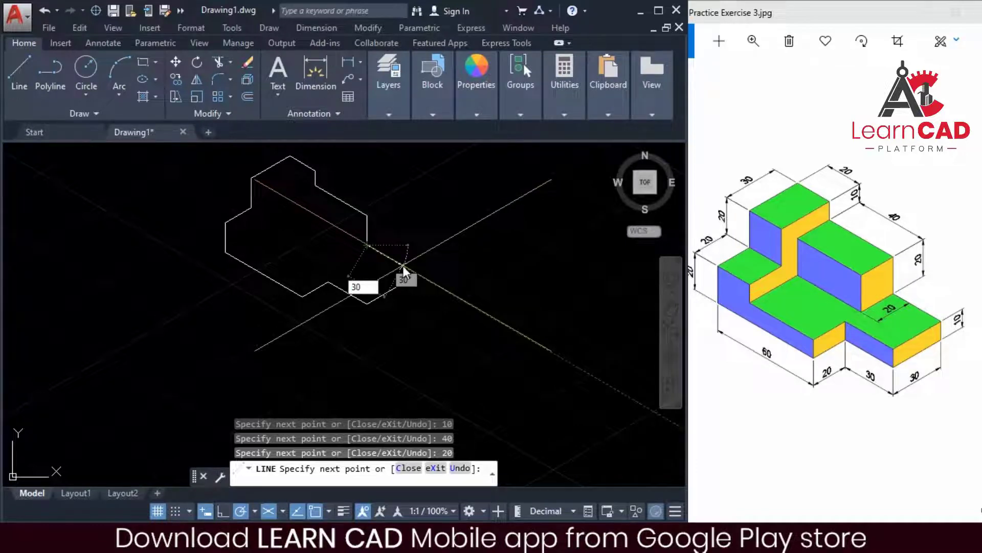
key("Return")
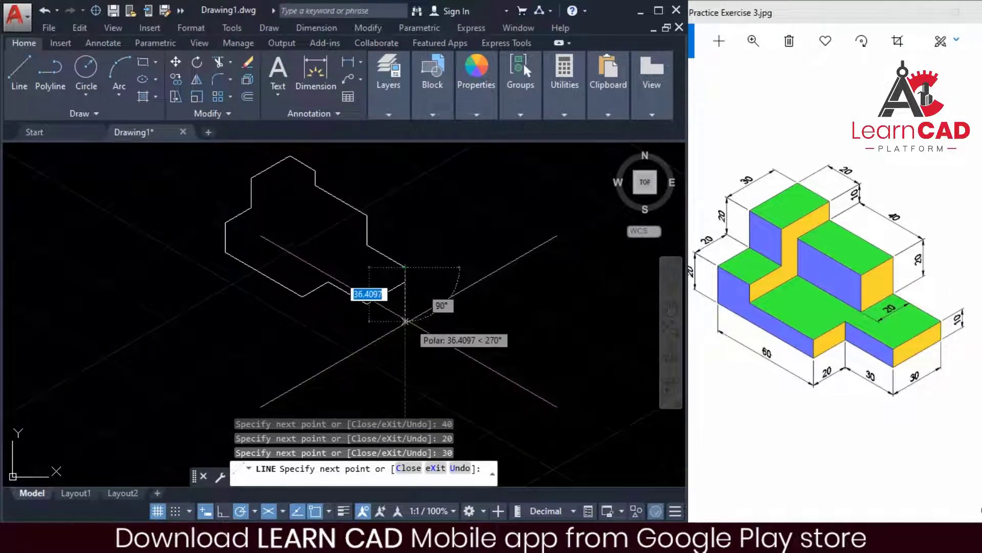
type("10")
key("Return")
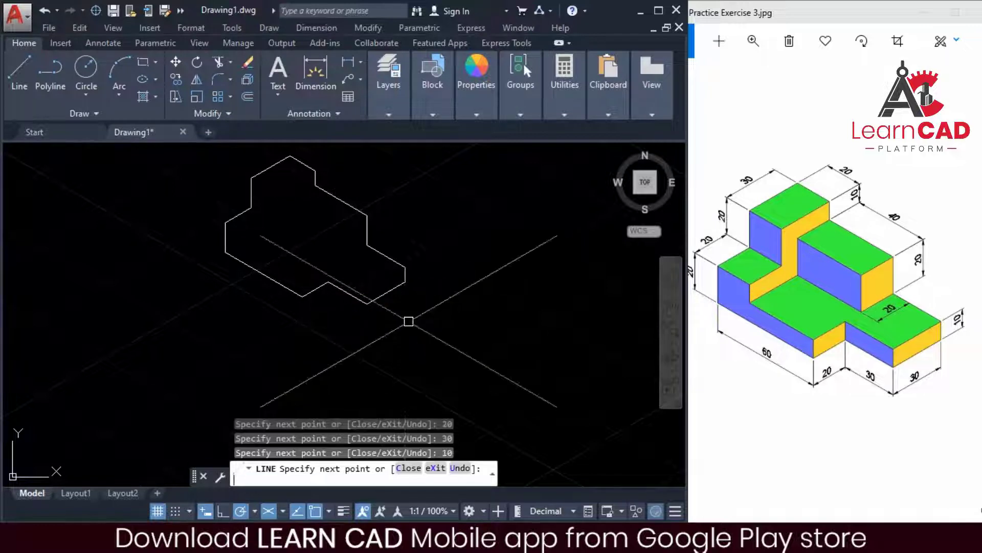
key("Return")
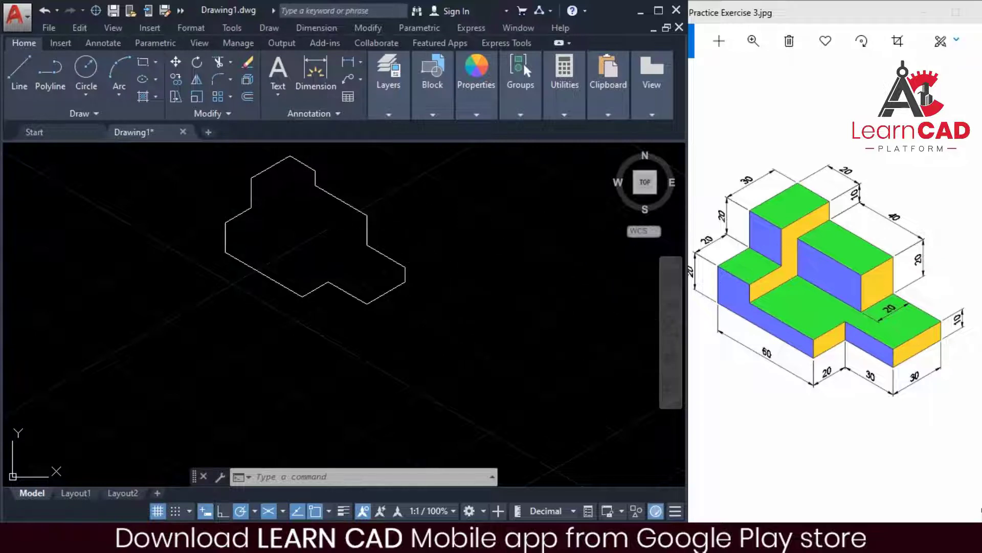
From the upper end of the outline's right vertical edge, draw connected inner lines: 30 at 210°, 30 at 150° and 20 at 210°
left_click(471, 297)
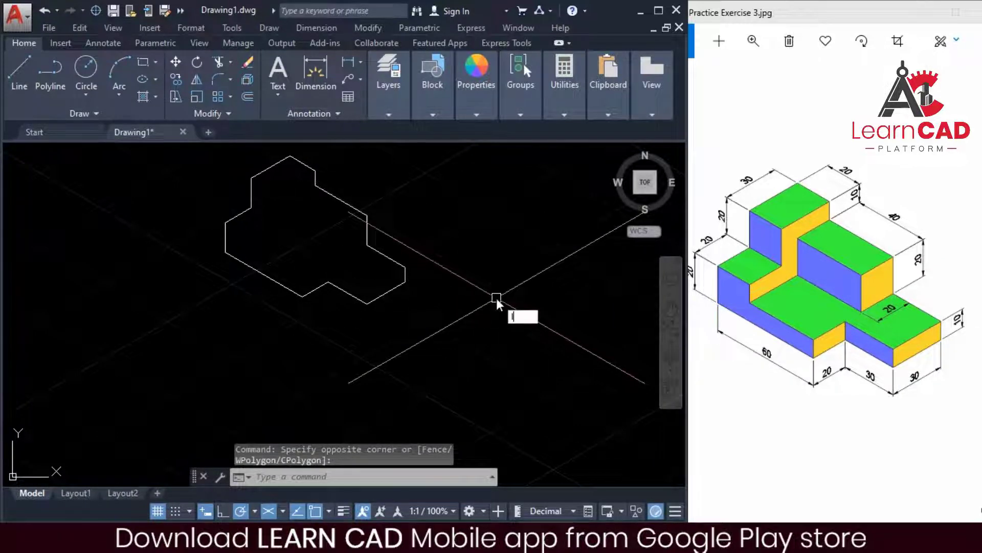
type("l")
key("Return")
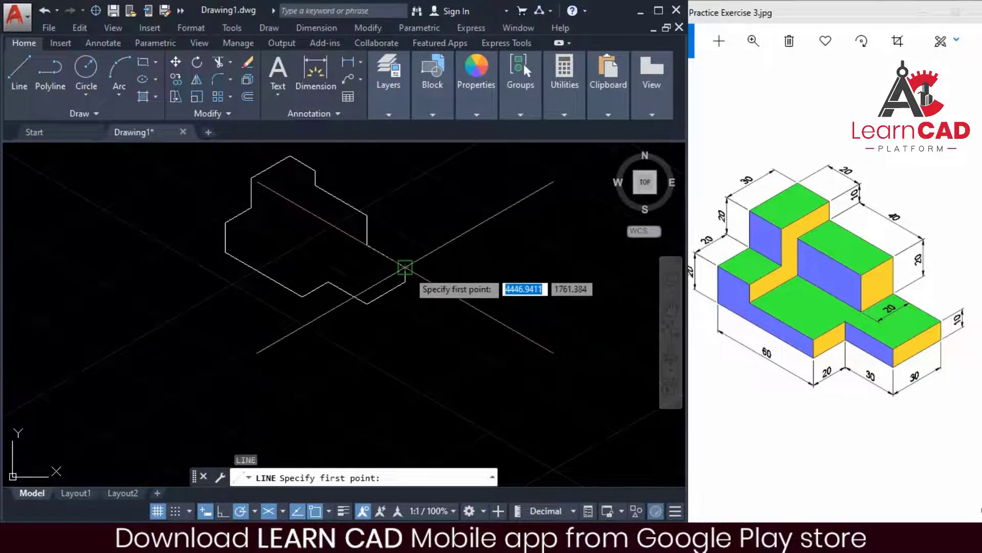
left_click(405, 267)
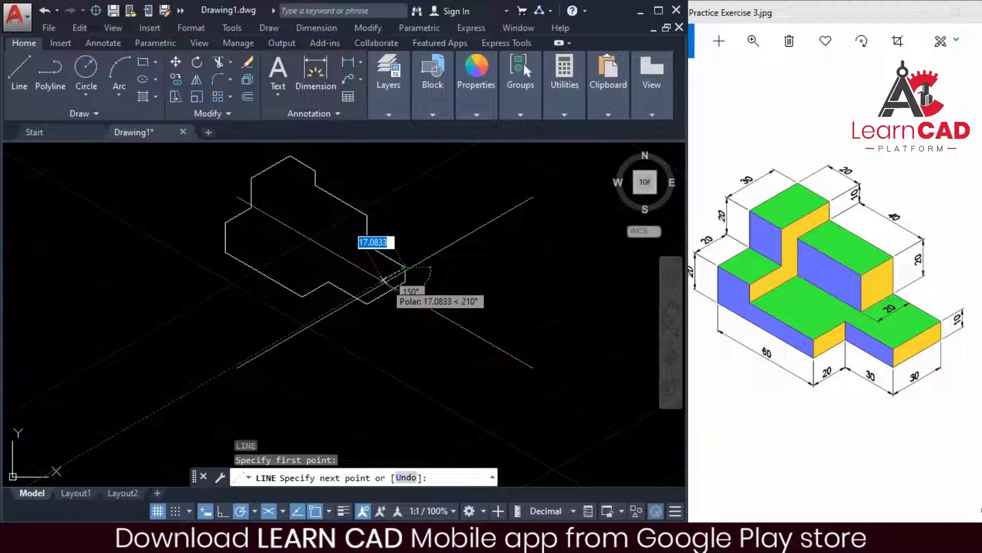
type("30")
key("Return")
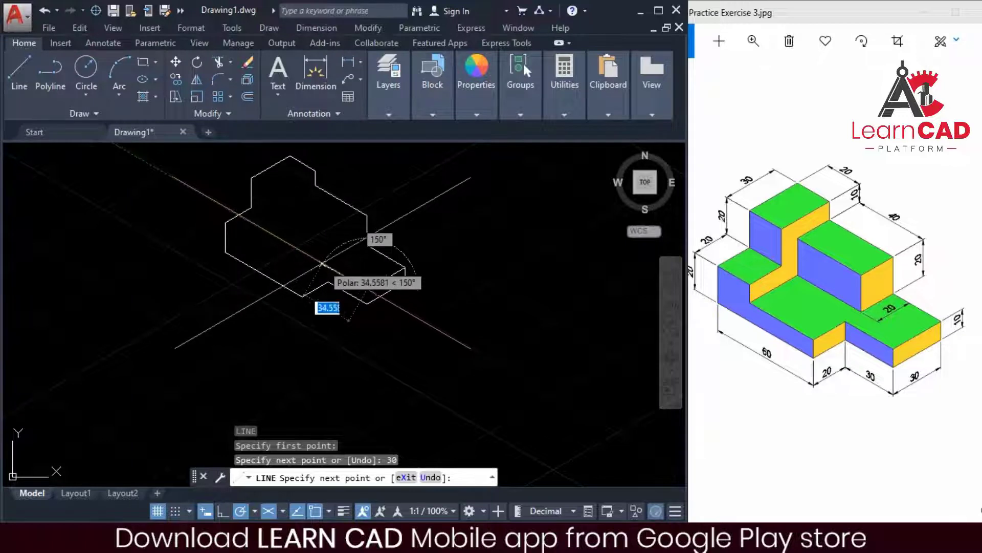
type("30")
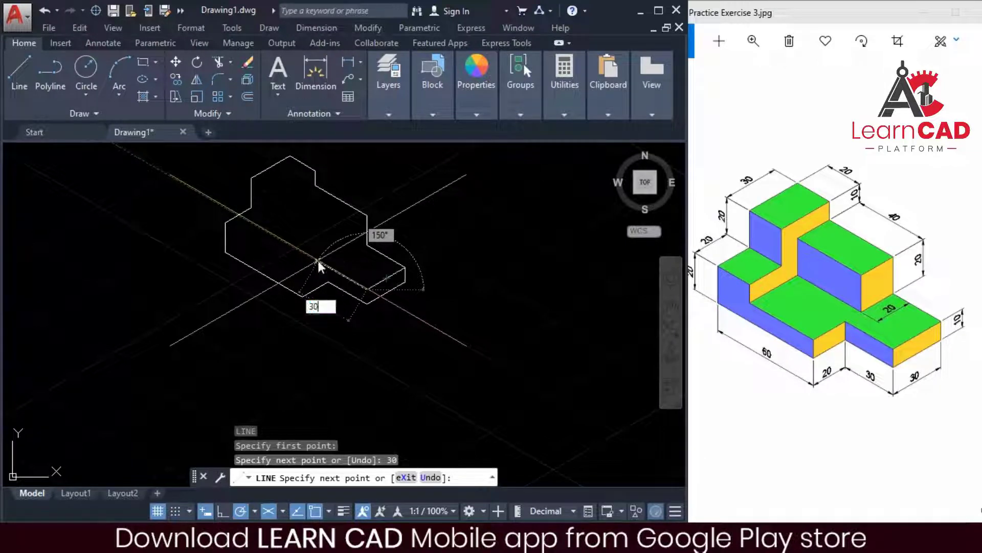
key("Return")
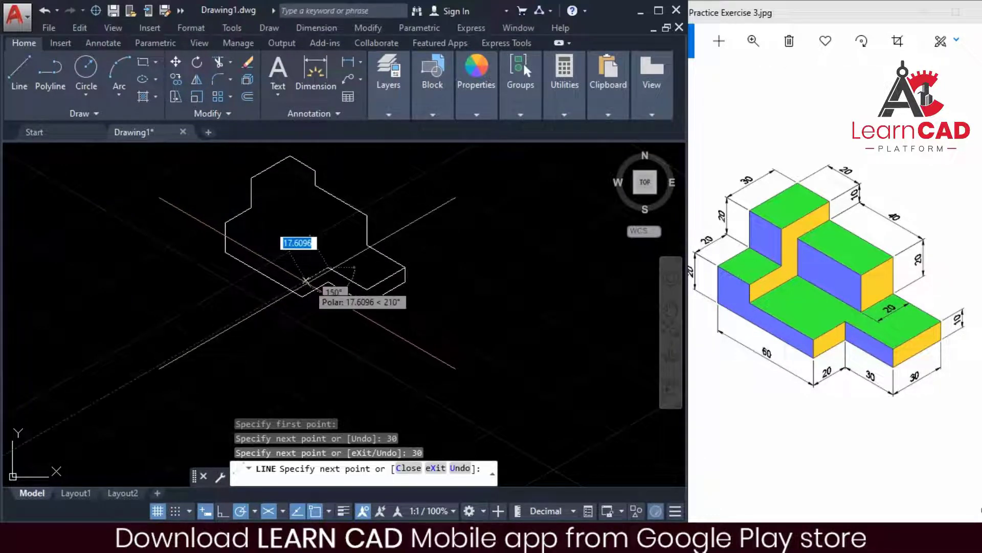
type("20")
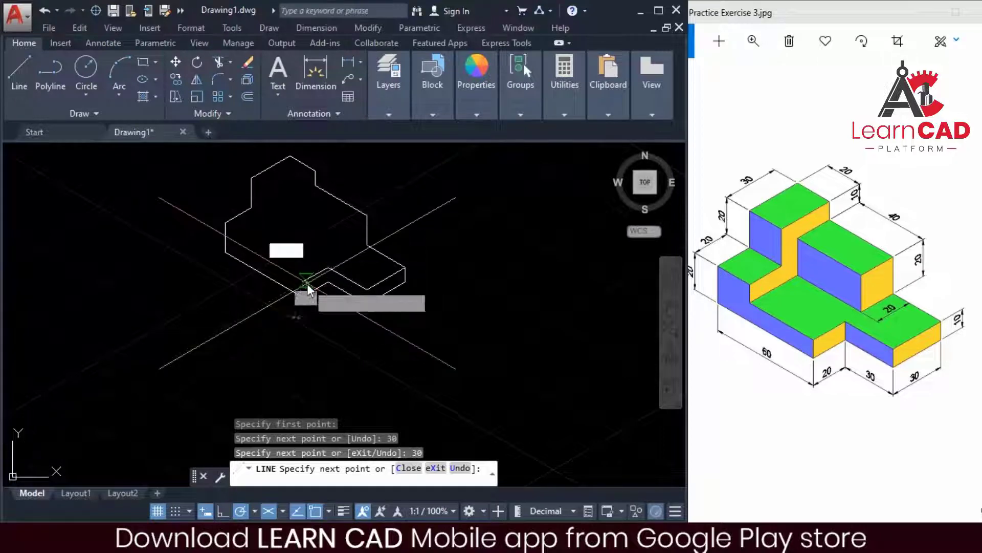
key("Return")
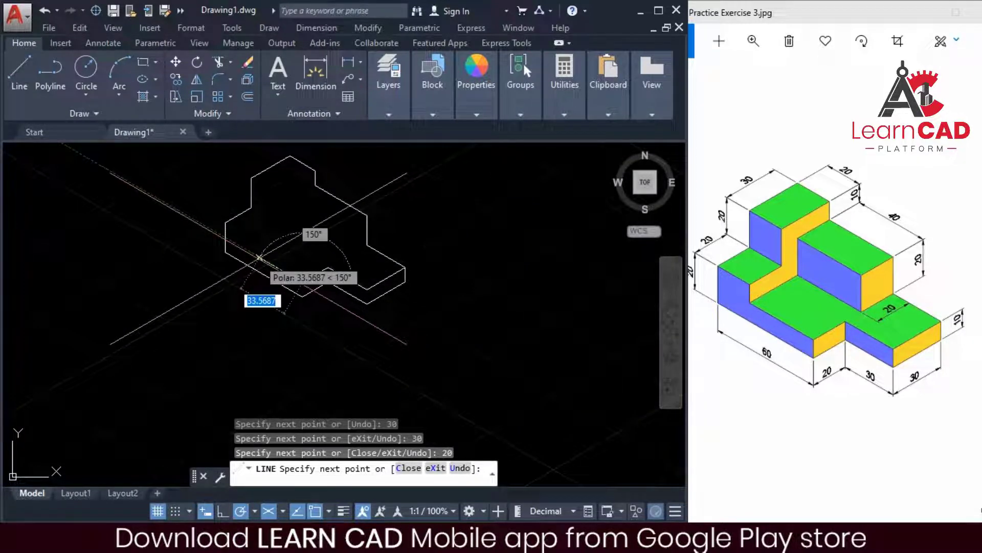
type("20")
key("Return")
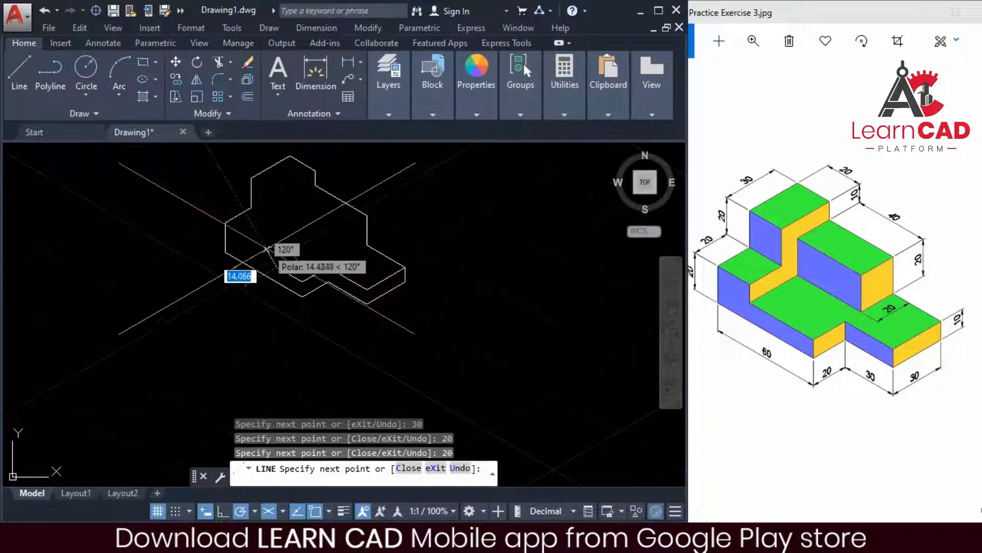
key("ctrl+z")
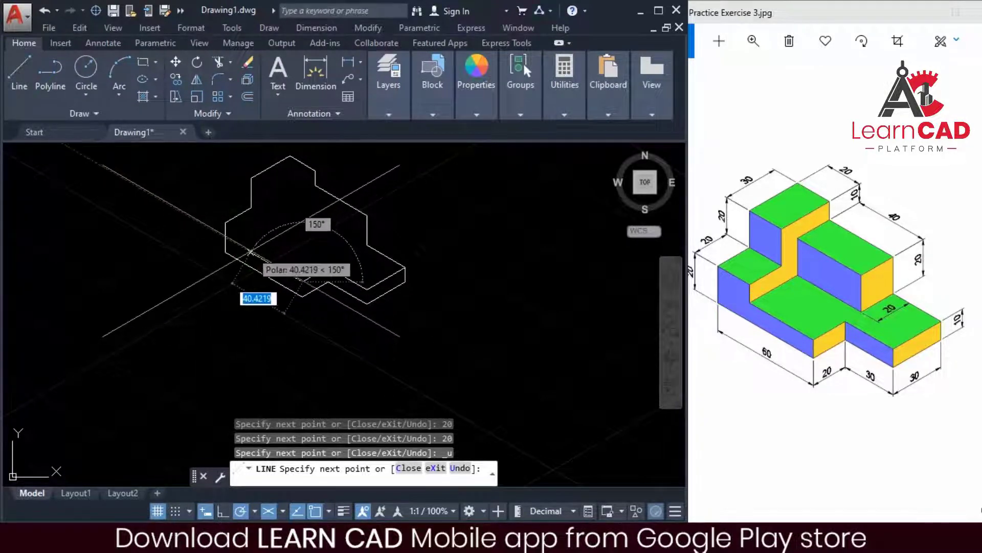
Continue the inner lines 40 at 150° along the lower step, with 10 straight up at 90° to follow the reference image
type("40")
key("Return")
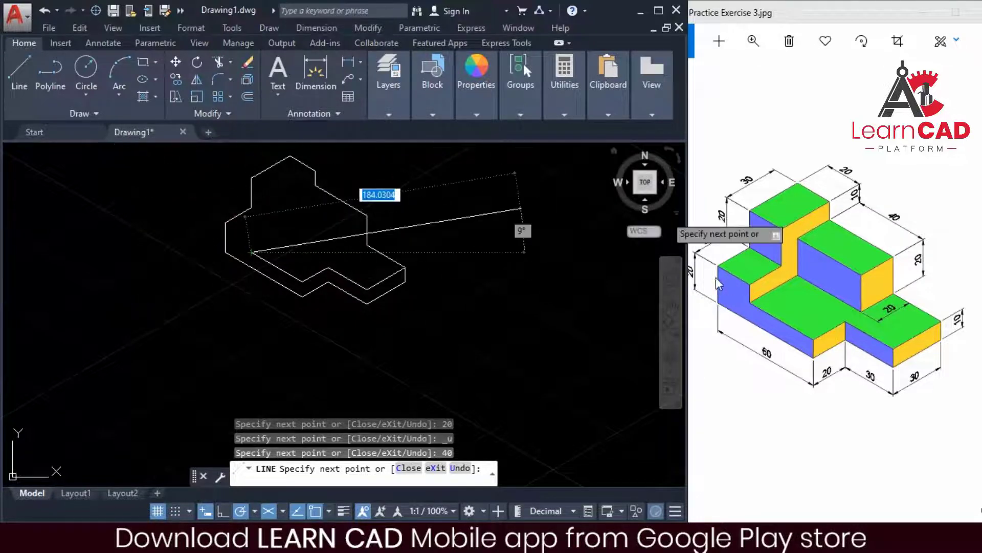
key("alt+Tab")
key("alt+Tab")
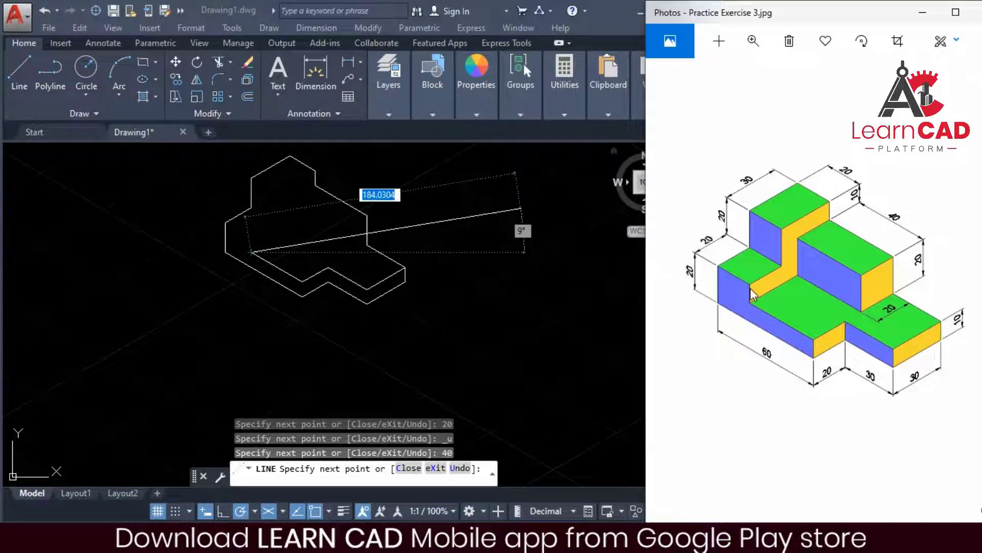
left_click(339, 235)
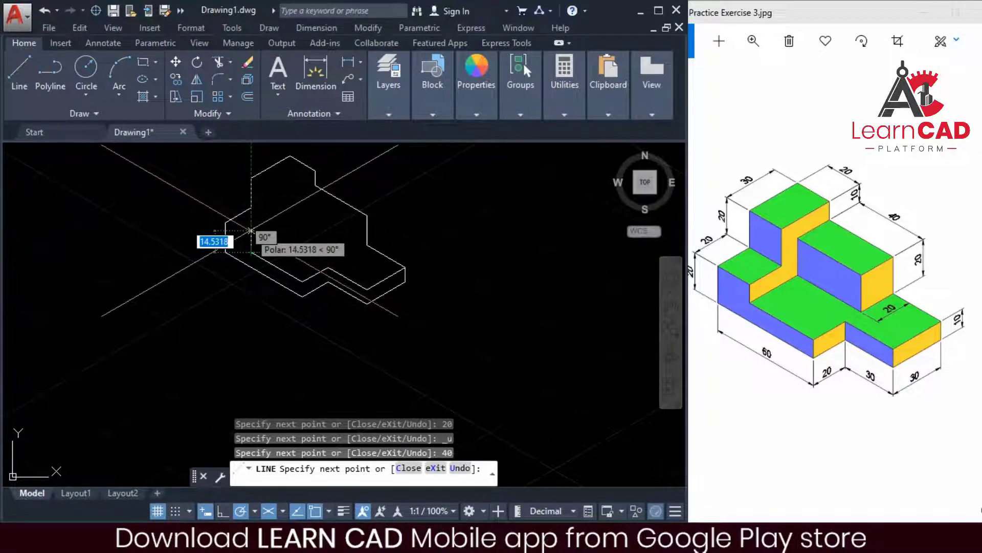
type("10")
key("Return")
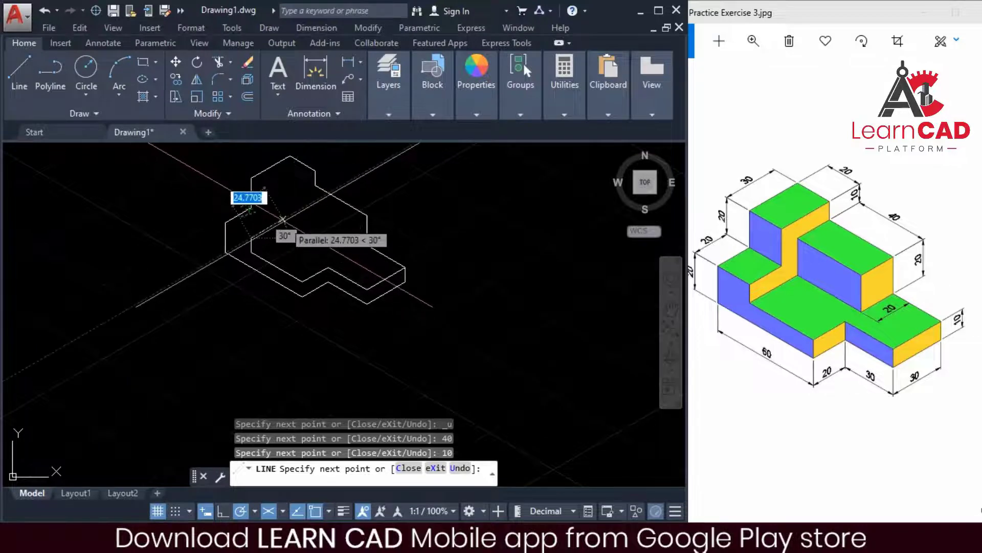
Finish the inner profile with lines 20 at 30°, 20 straight up and 30 at 30° to the outline's upper corner
type("20")
key("Return")
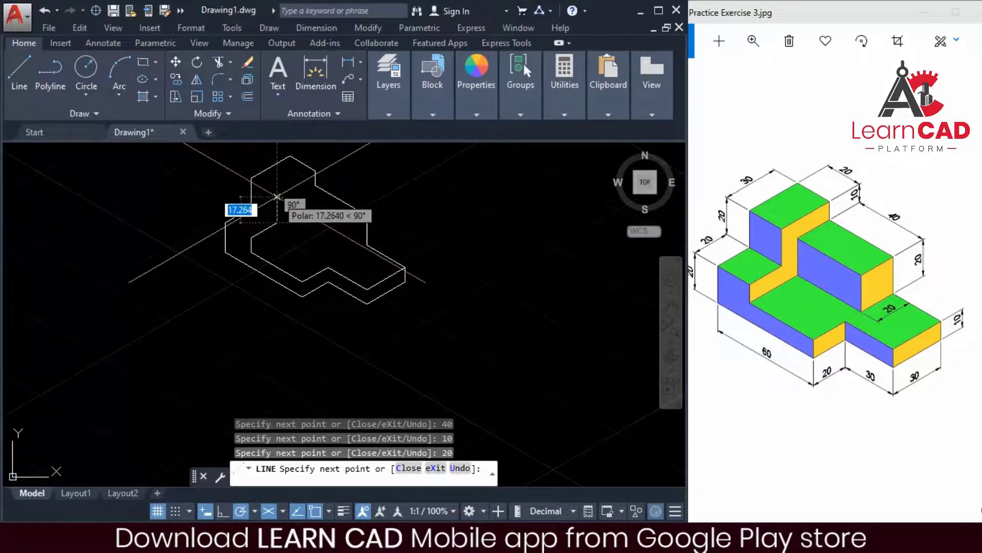
type("20")
key("Return")
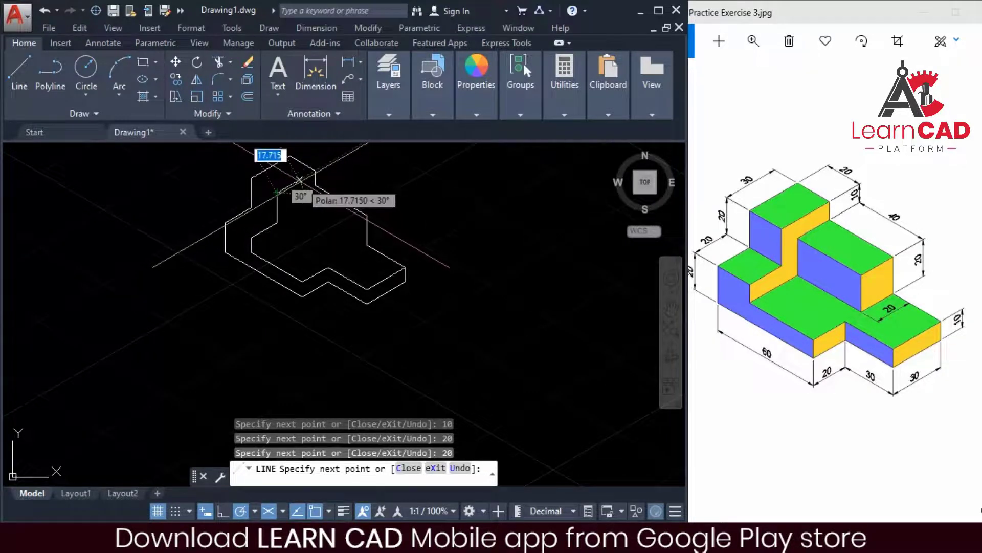
type("30")
key("Return")
key("Return")
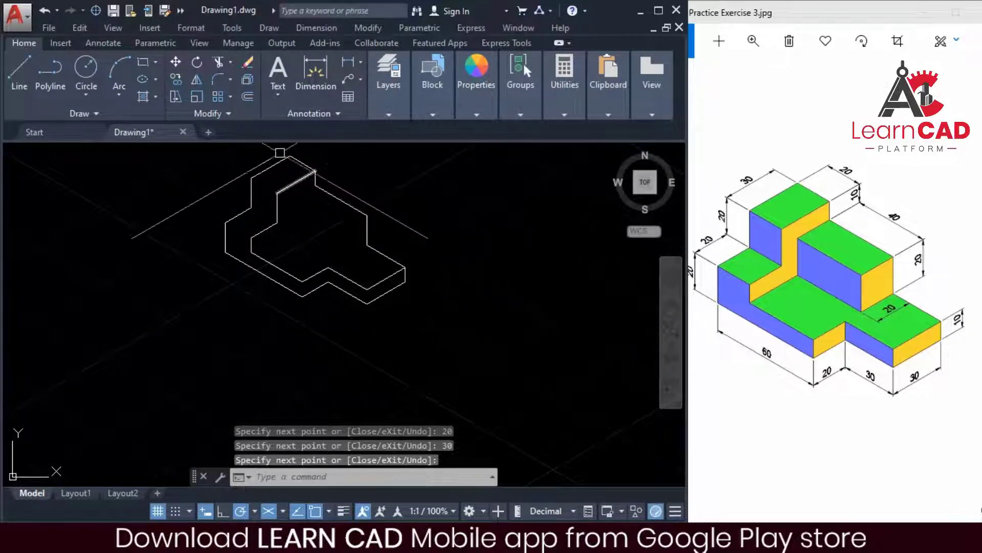
Copy the outline's short right vertical edge from its upper end to the three front corners of the lower step
type("z")
key("Return")
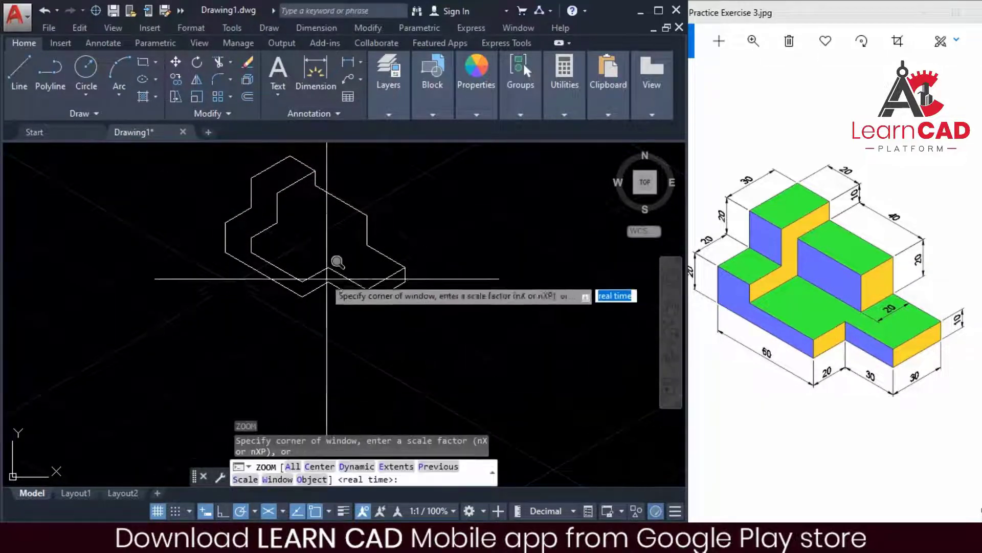
left_click(196, 149)
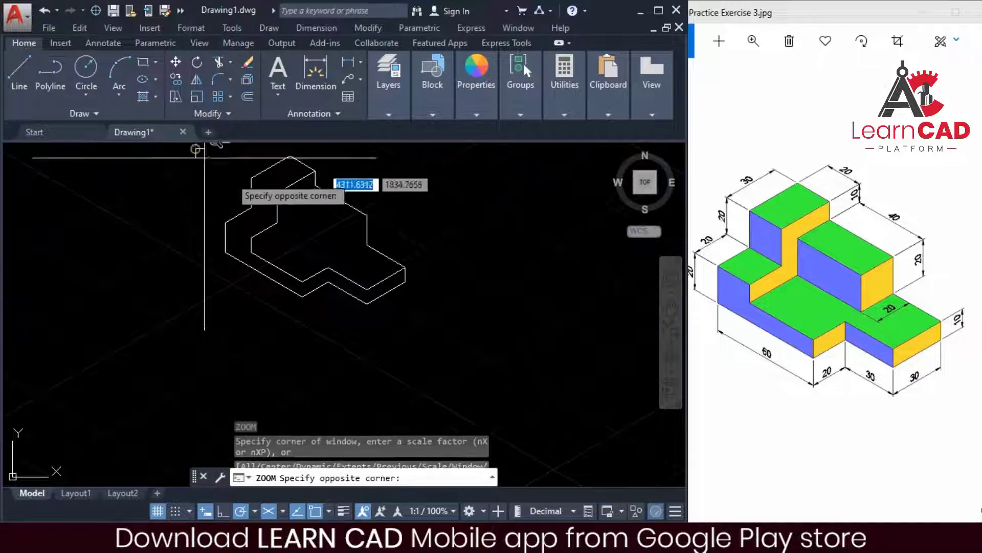
left_click(434, 329)
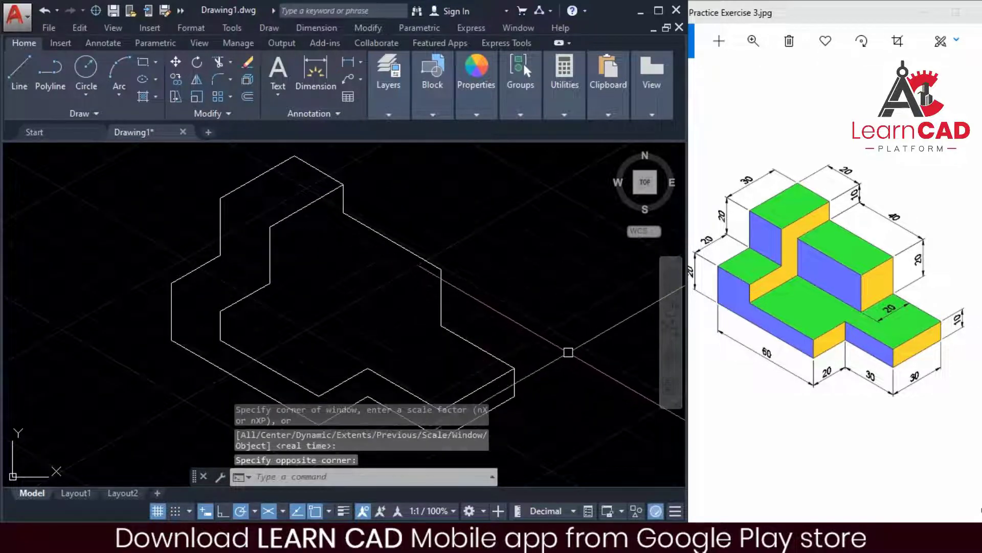
key("Escape")
key("Escape")
key("Escape")
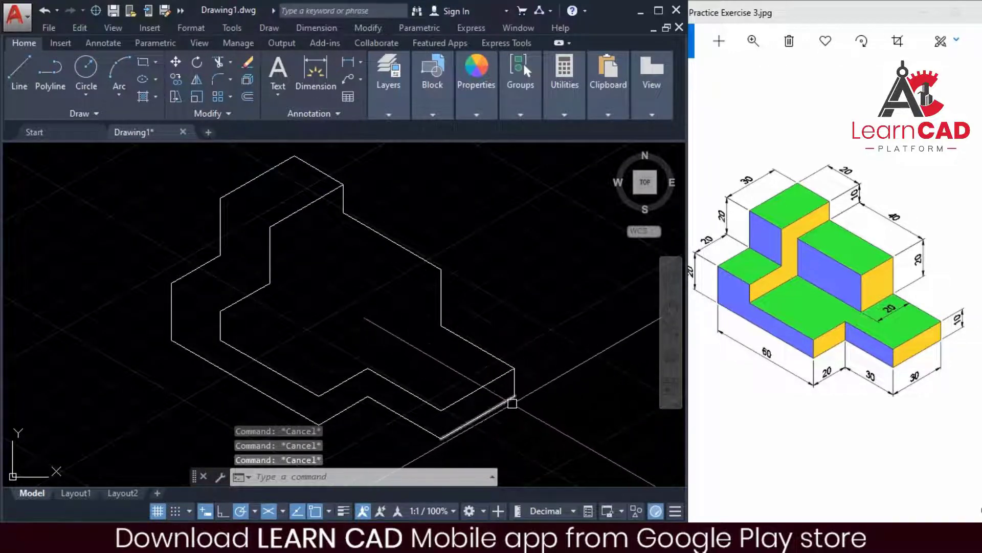
left_click(513, 386)
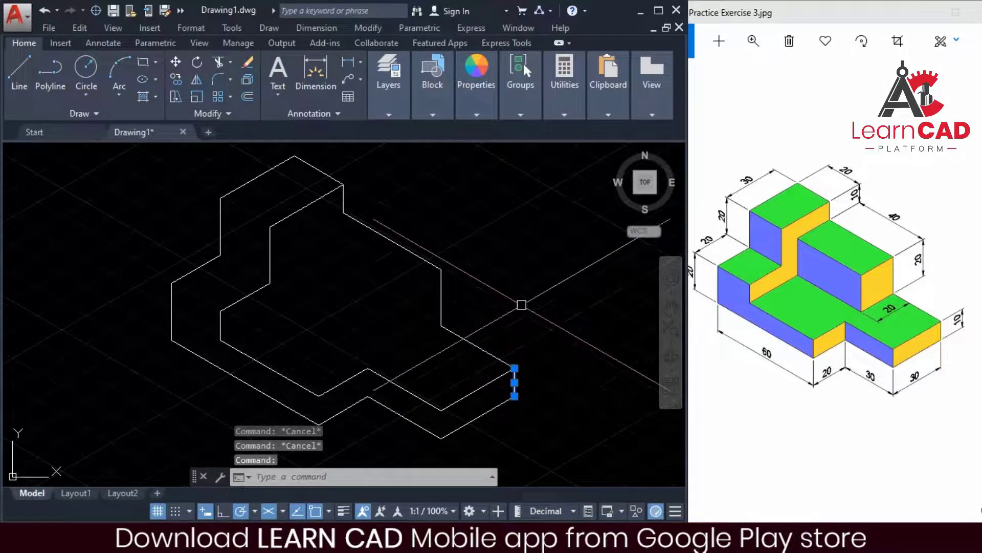
type("cp")
key("Return")
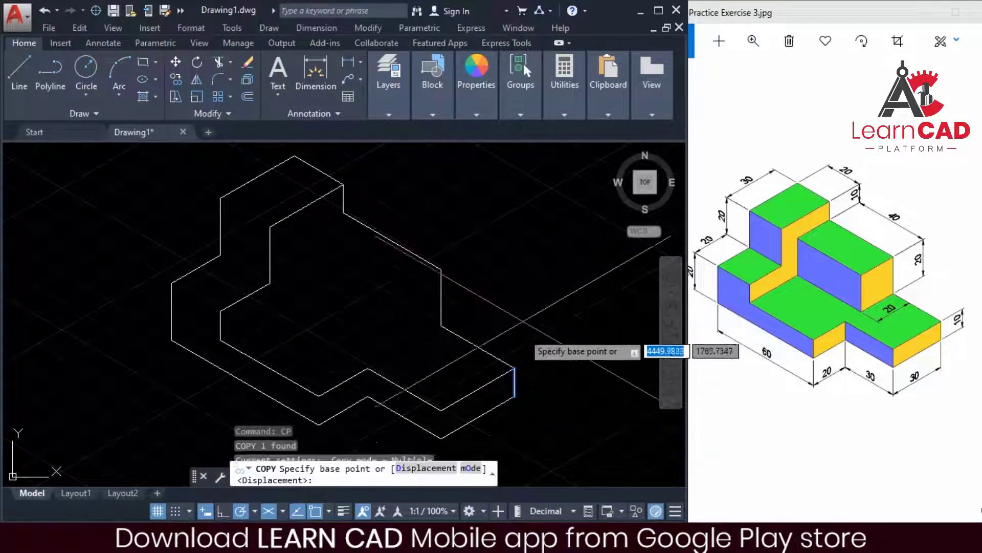
left_click(513, 368)
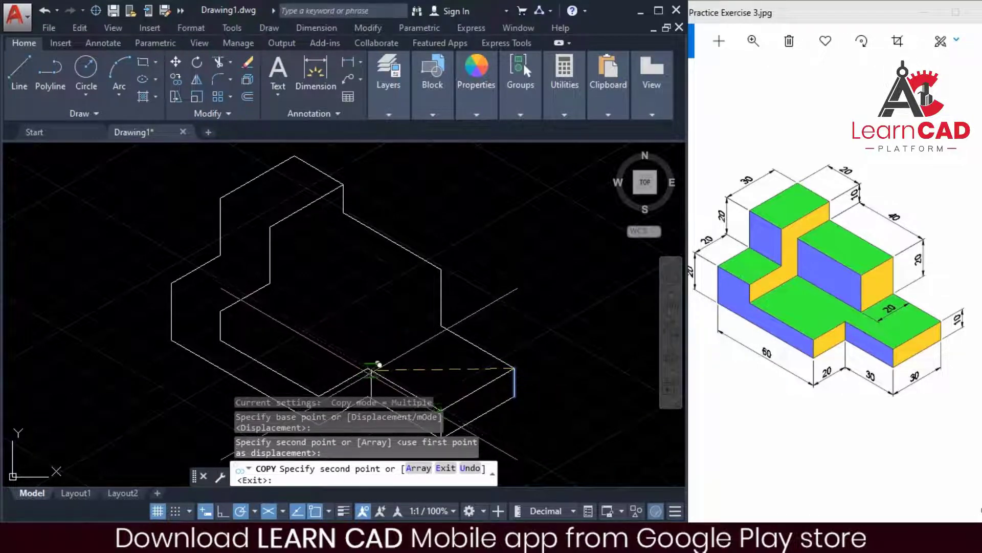
left_click(371, 369)
scroll(367, 317, "down", 1)
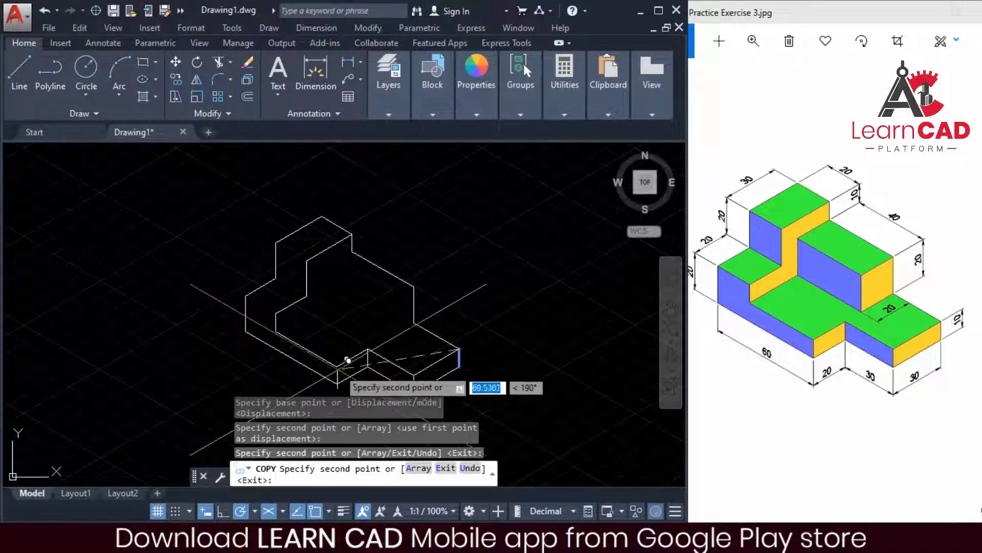
left_click(336, 367)
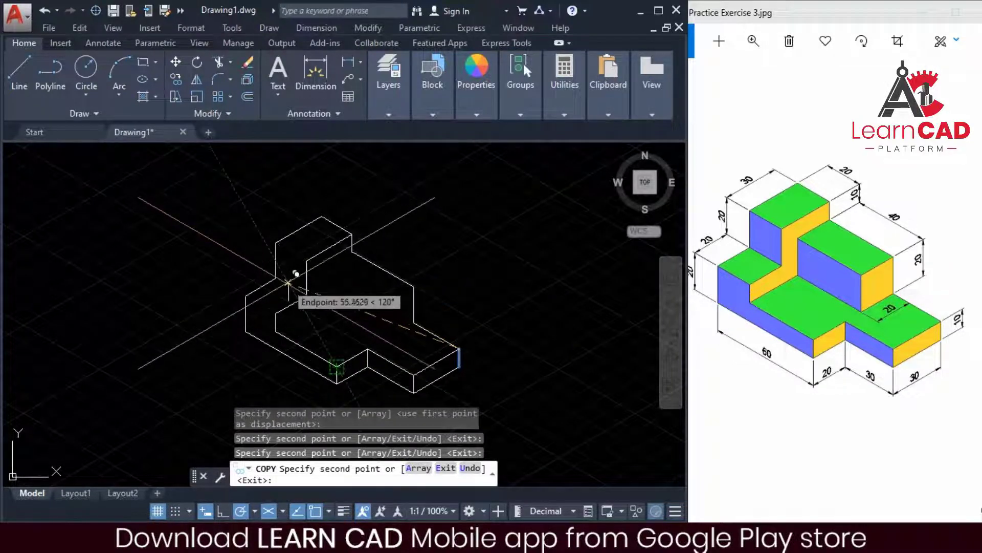
key("Escape")
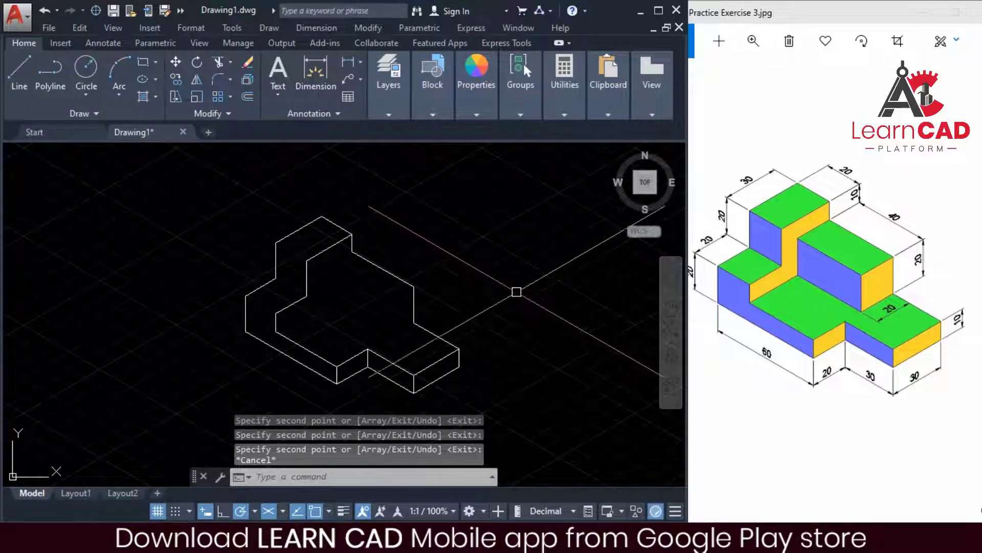
Draw a 20-unit line at 330° from the upper left corner of the lower left step
type("l")
key("Return")
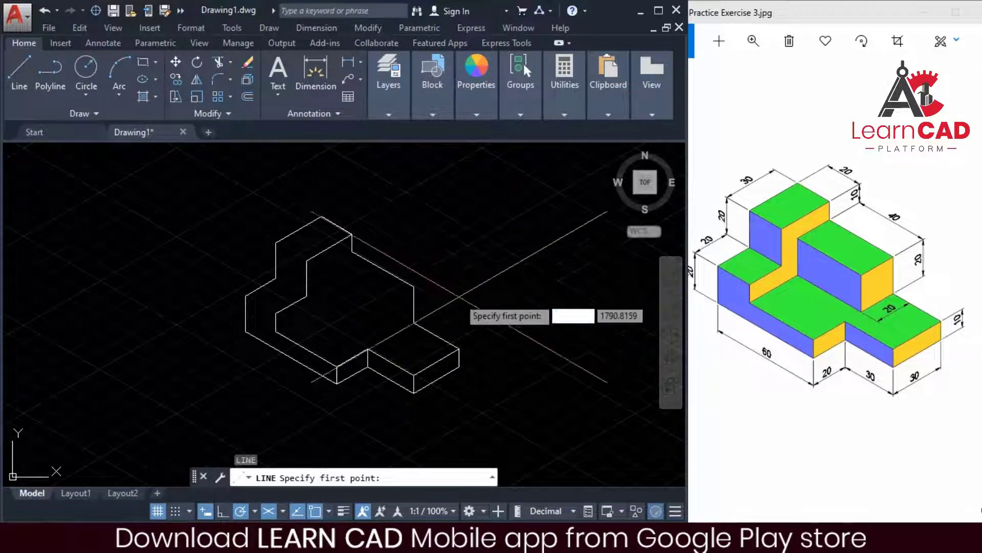
left_click(248, 298)
type("2")
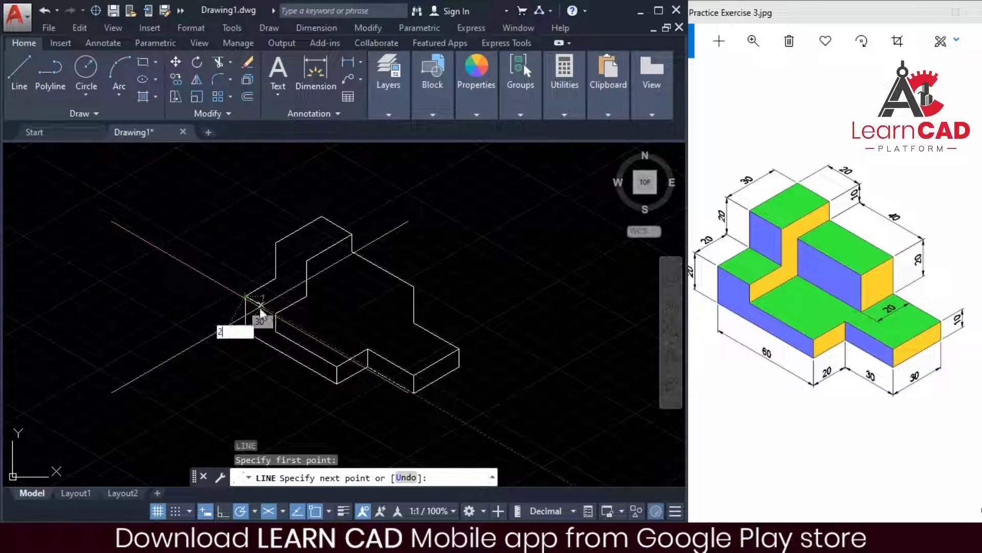
type("0")
key("Return")
key("Return")
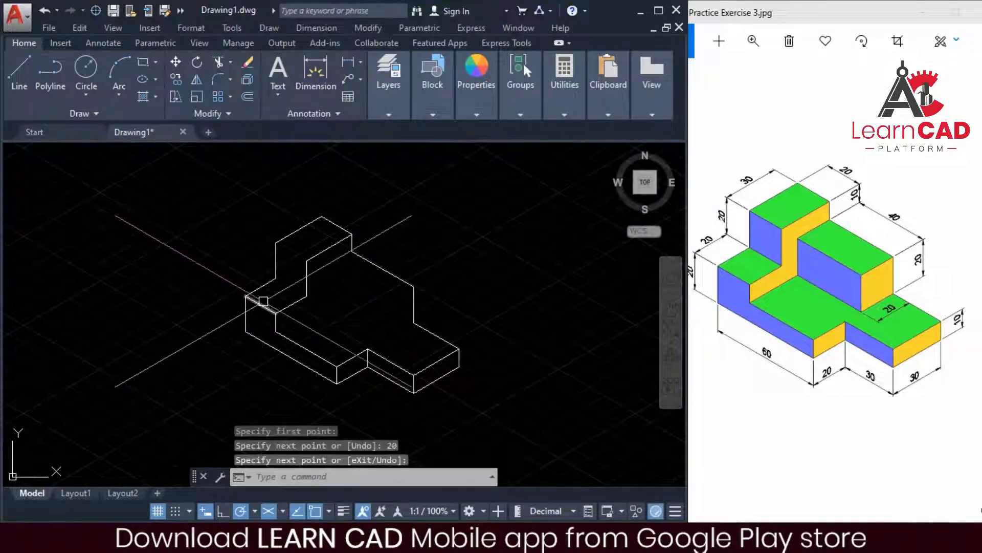
Copy this 20-unit edge from its left end to the bottom and top left corners of the tall block
left_click(261, 305)
type("cp")
key("Return")
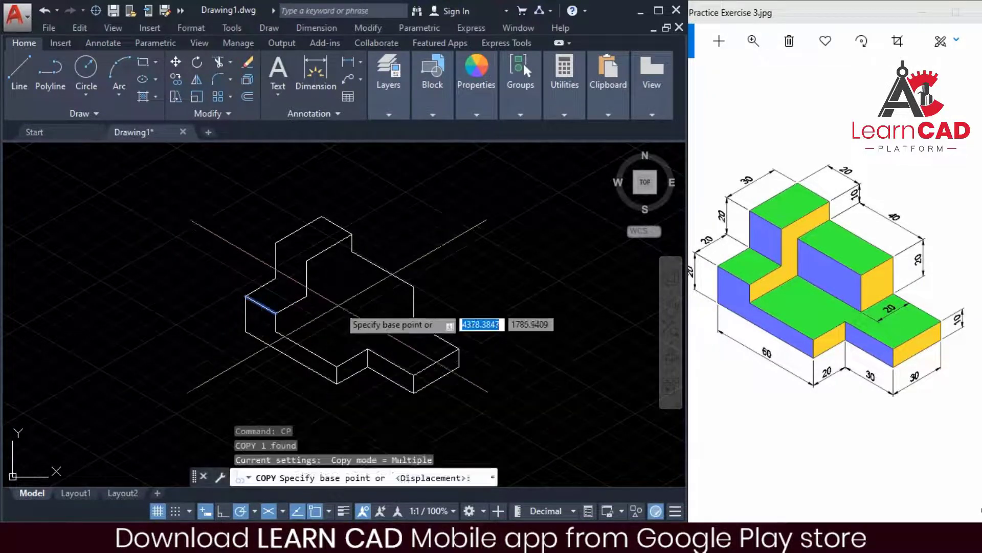
left_click(244, 296)
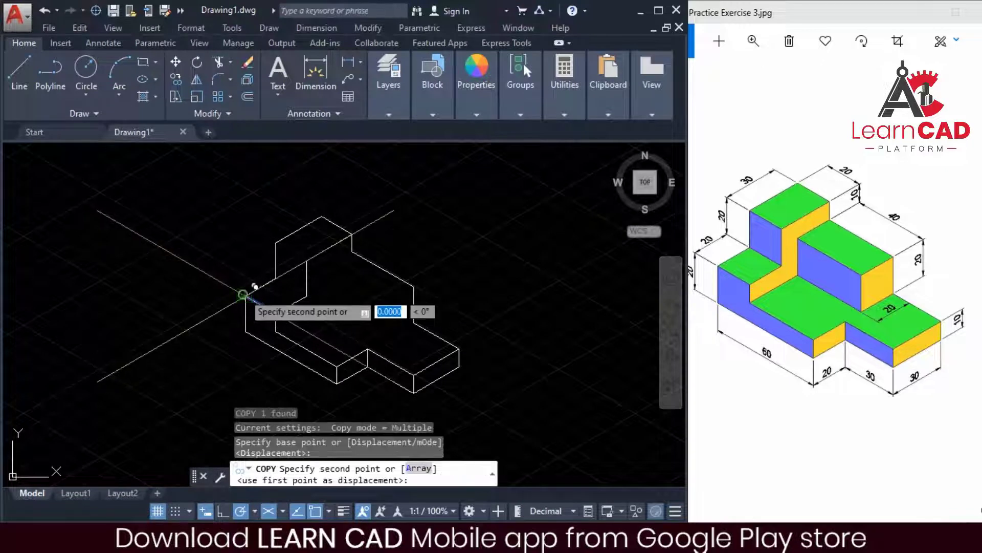
left_click(285, 267)
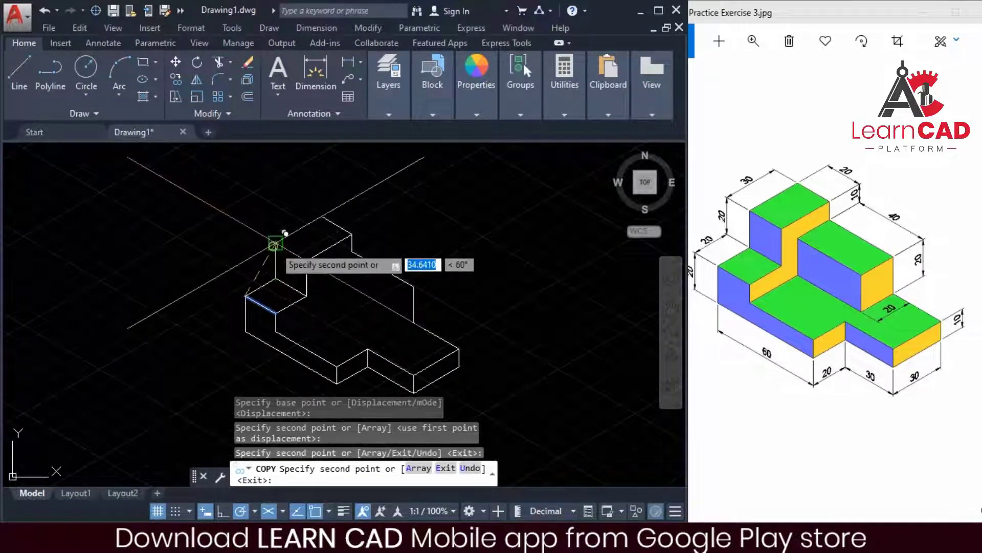
key("Escape")
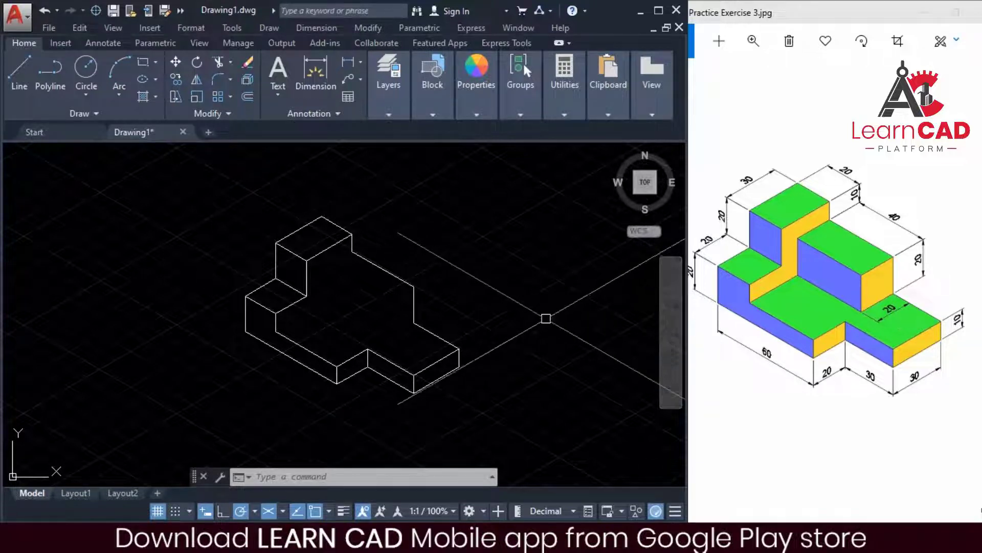
Draw a 20-unit line at 210° from the lower end of the tall block's short right vertical edge
type("l")
key("Return")
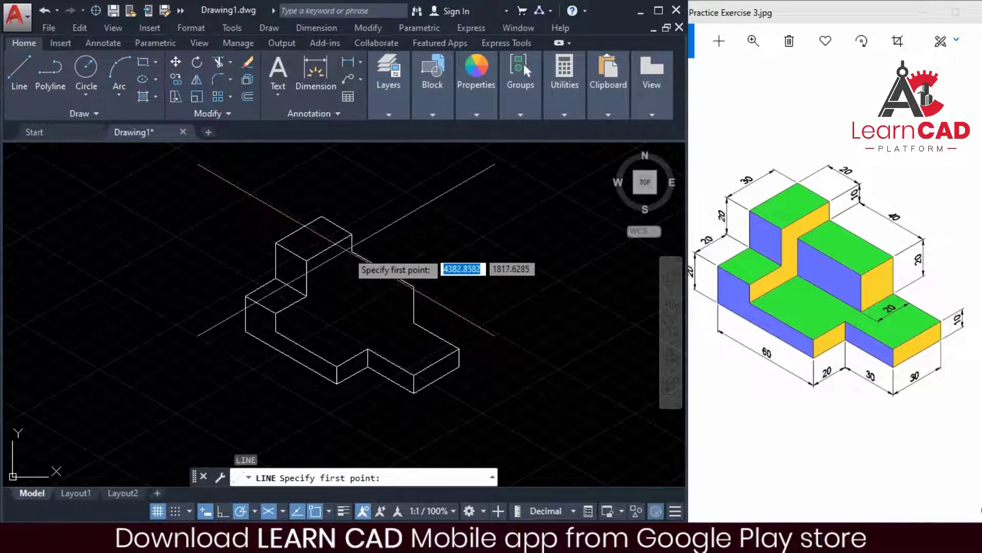
left_click(352, 252)
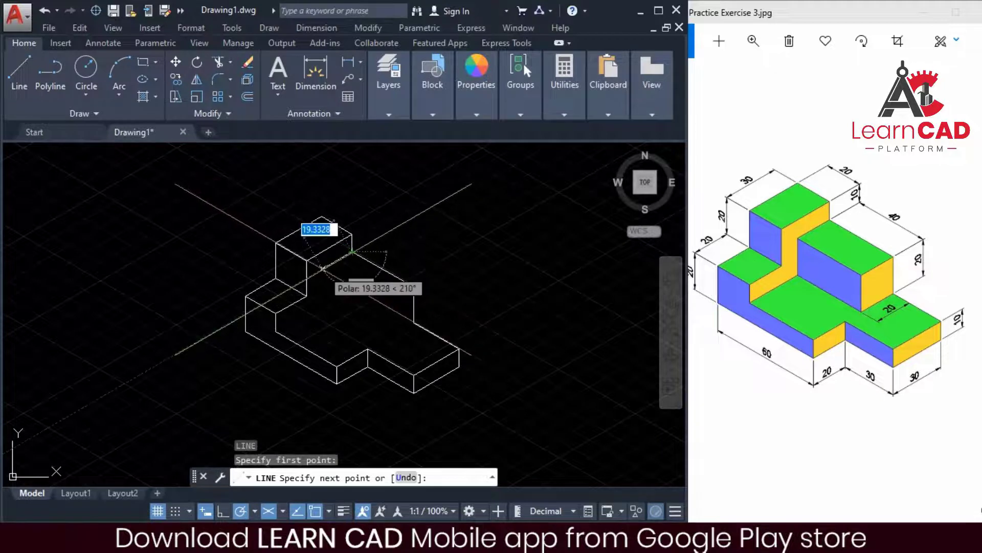
type("20")
key("Return")
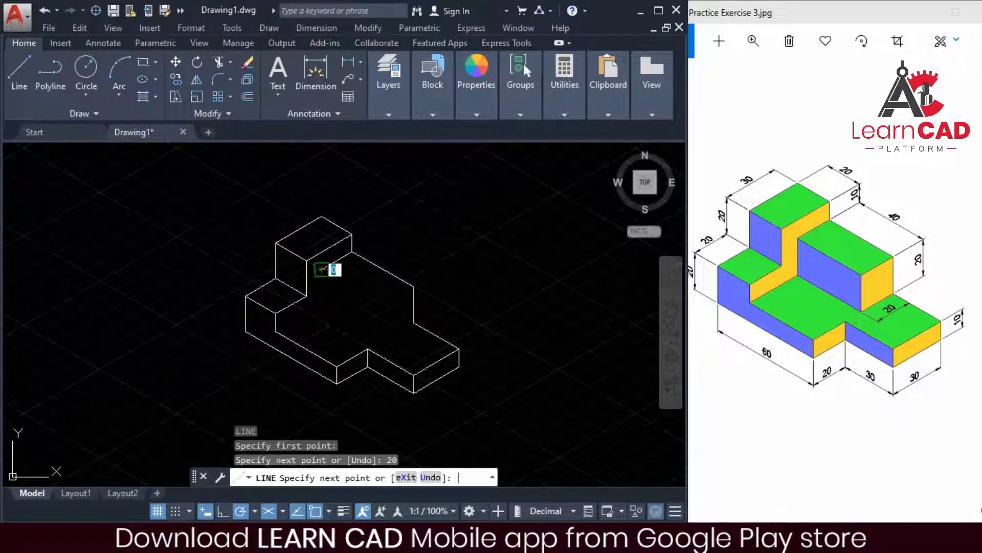
key("Return")
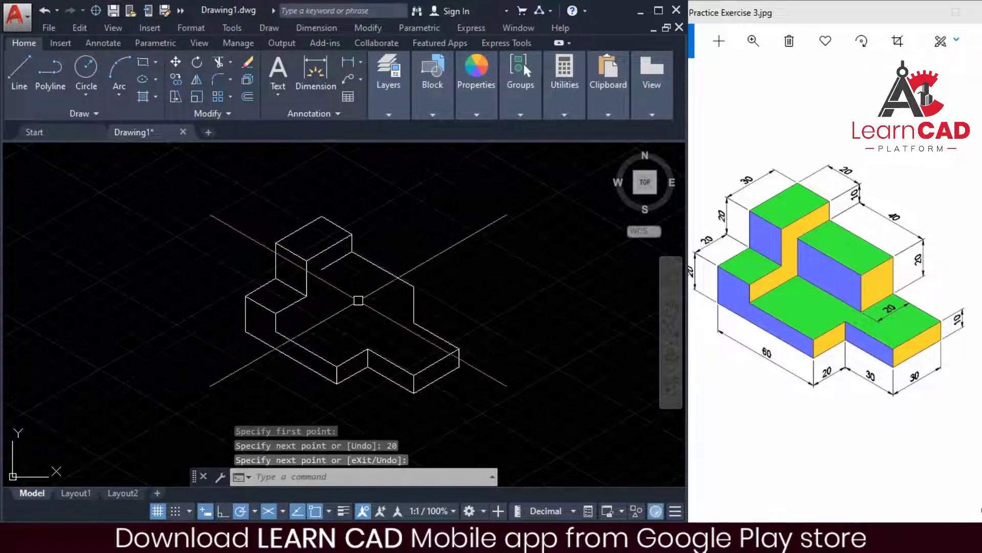
Copy this 20-unit line from its upper right end to both ends of the middle block's right vertical outline edge
left_click(336, 262)
type("cp")
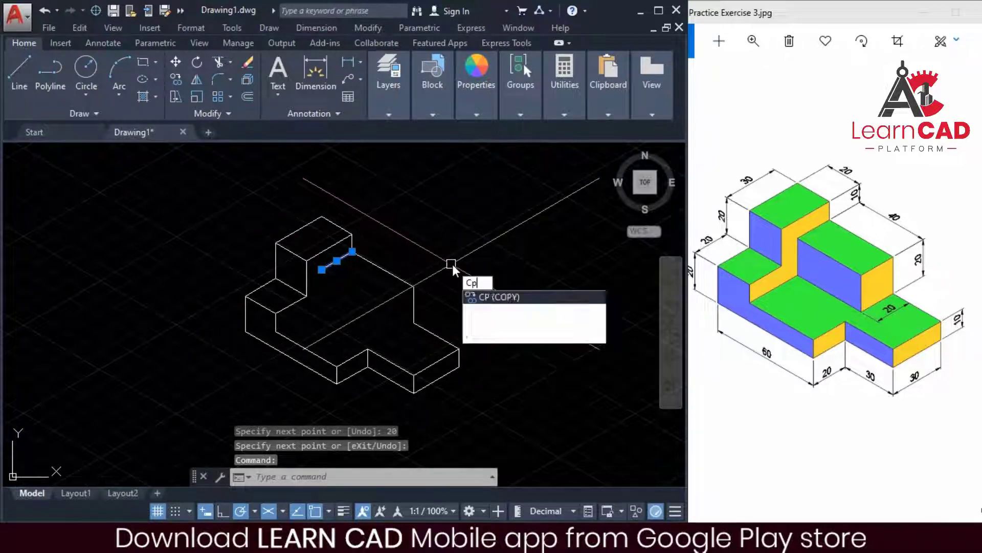
key("Return")
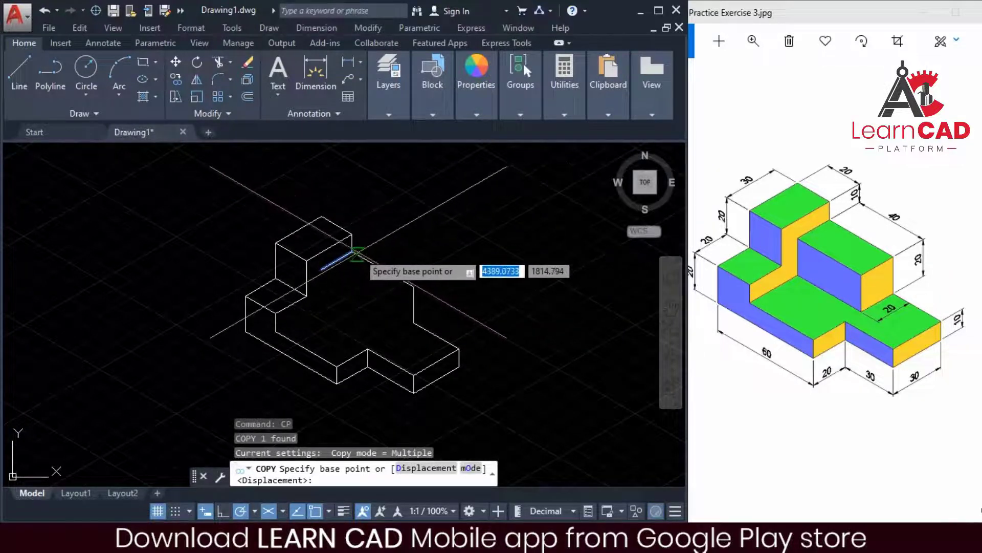
left_click(353, 251)
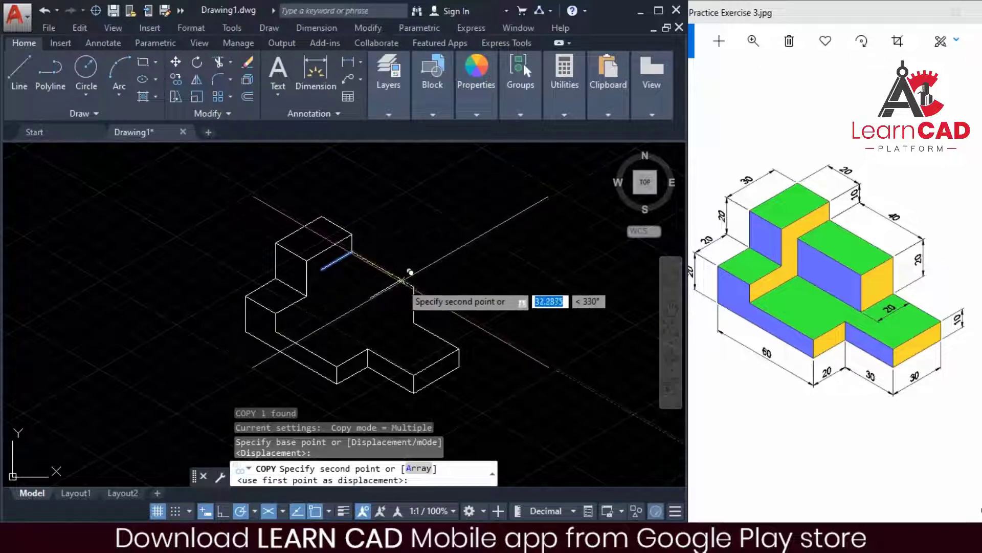
left_click(414, 286)
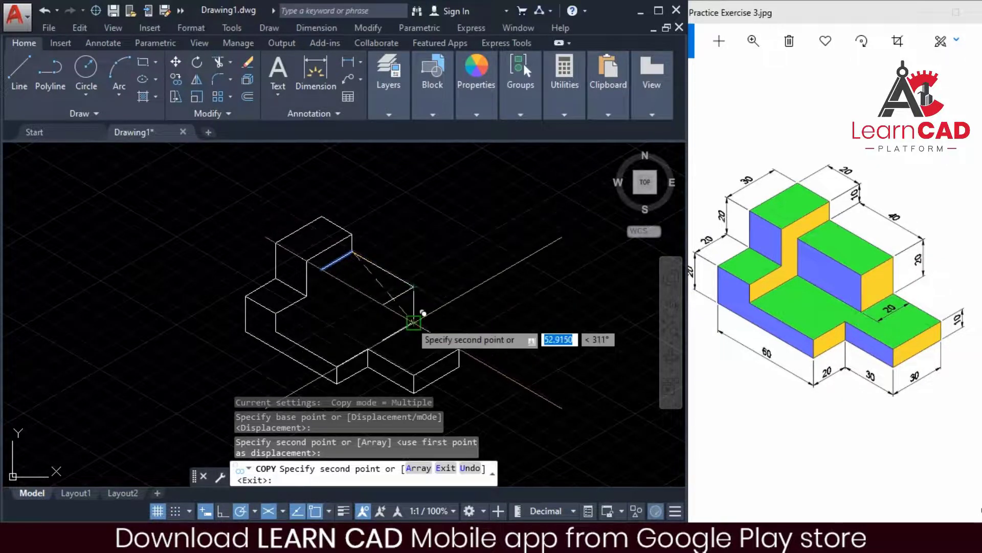
left_click(413, 323)
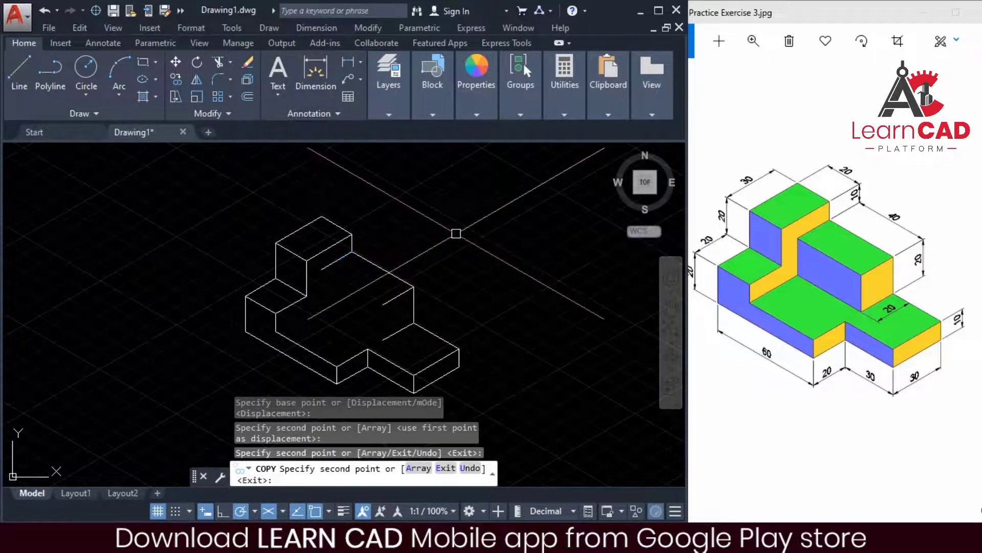
key("Escape")
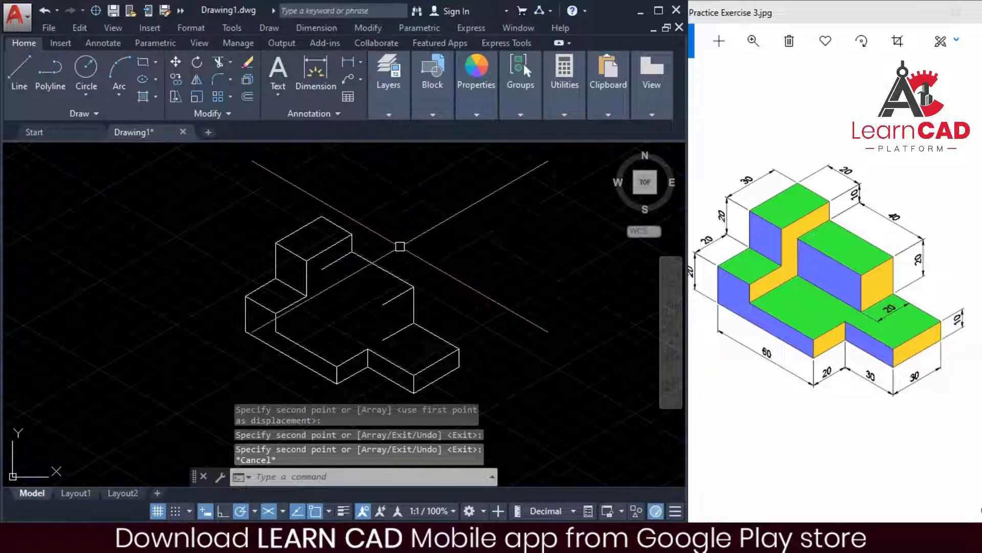
Draw the middle block's 40-unit front top edge, joining the free ends of the two upper 20-unit lines
type("l")
key("Return")
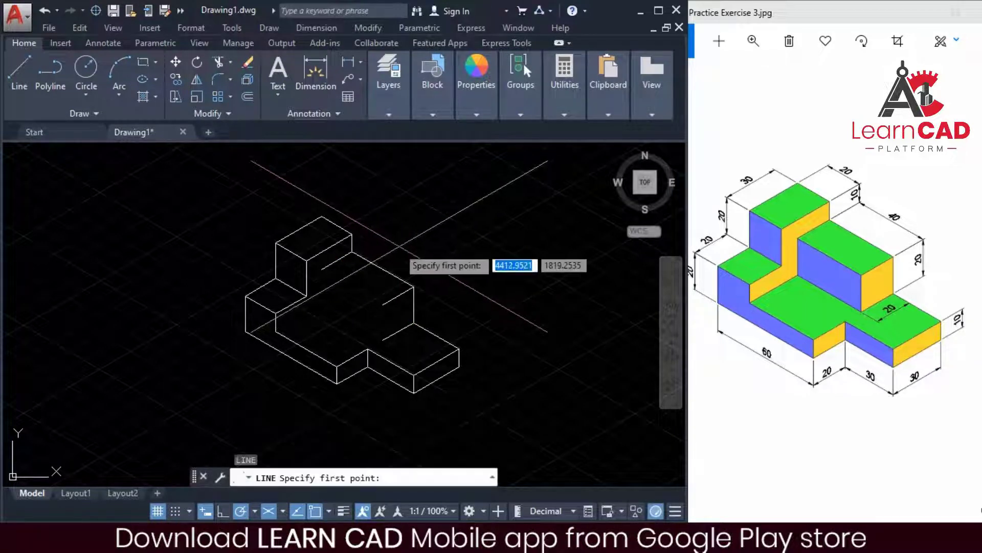
left_click(321, 269)
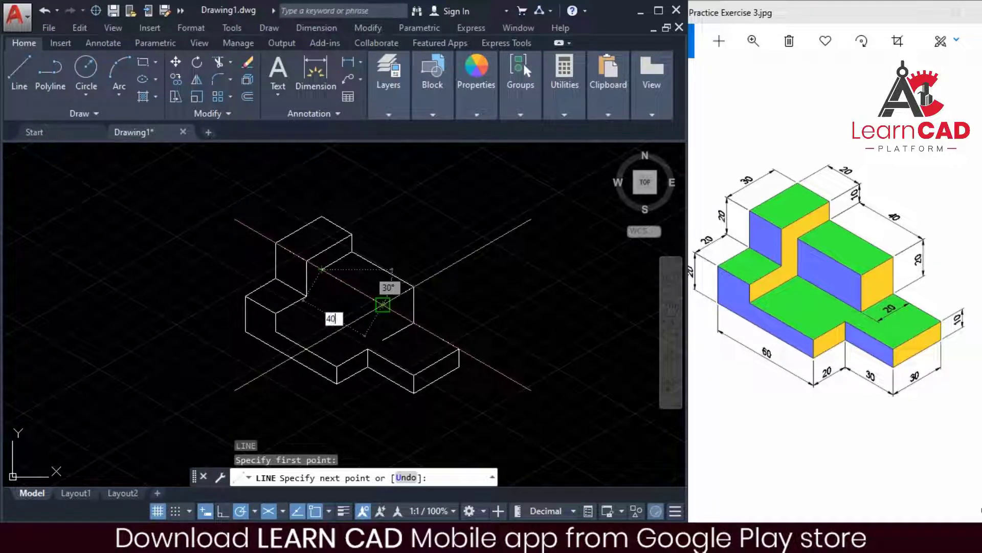
key("Return")
key("Return")
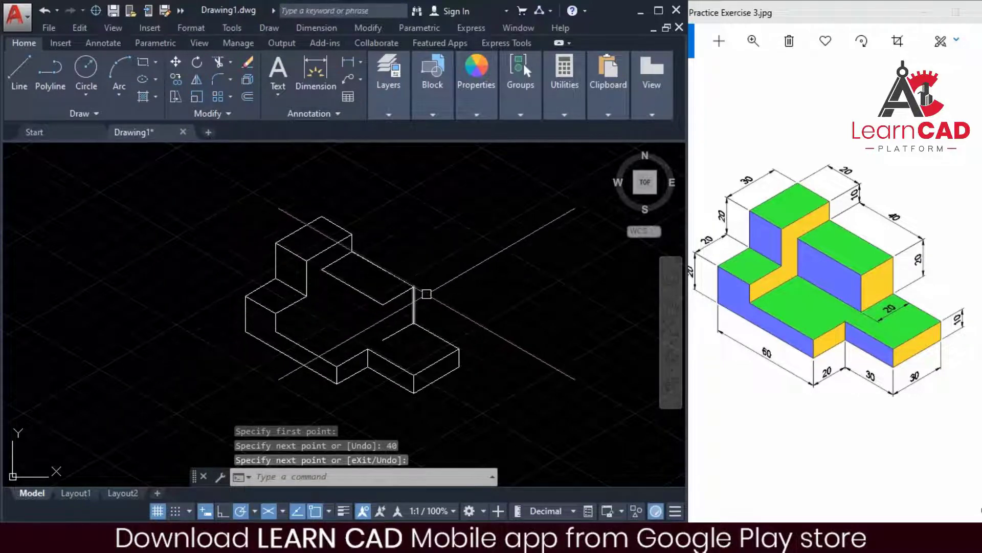
Draw a 20-unit vertical line down from the middle block's front top corner to the free end of the lower 20-unit line
left_click(414, 304)
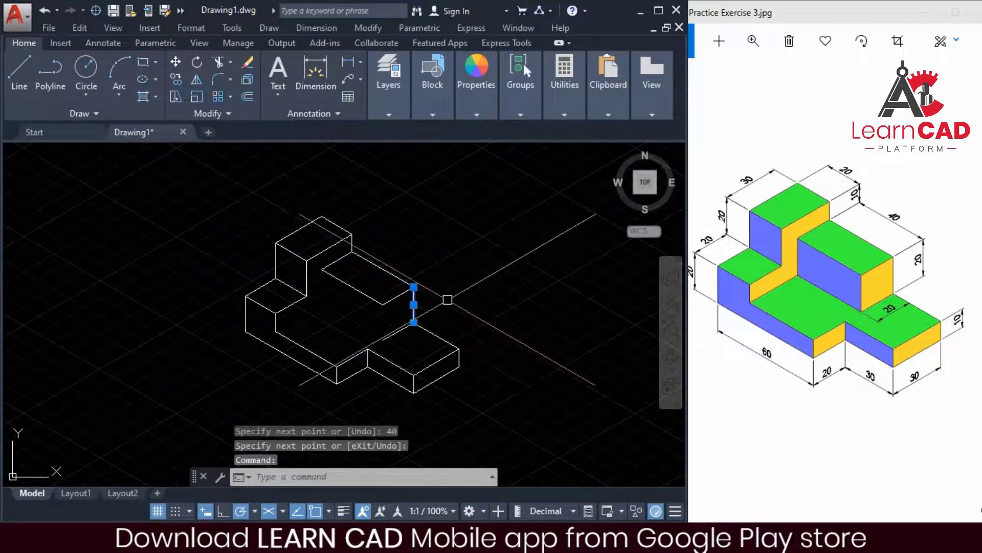
key("Escape")
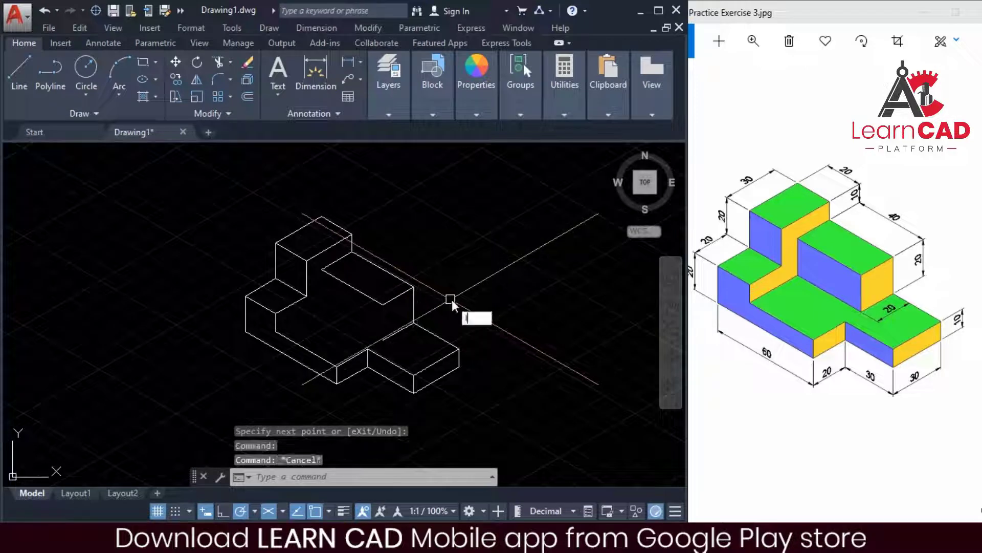
key("l")
key("Return")
left_click(381, 305)
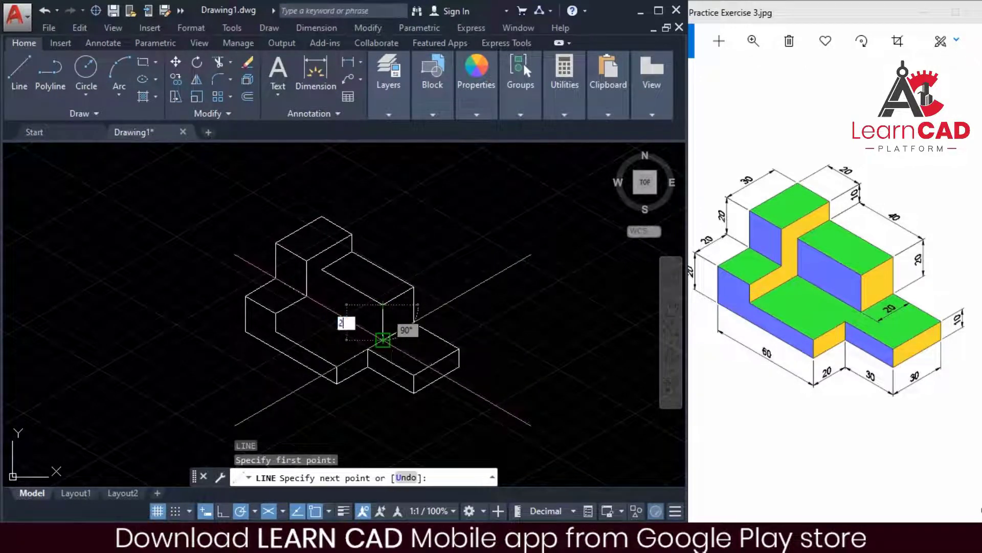
key("Return")
key("Return")
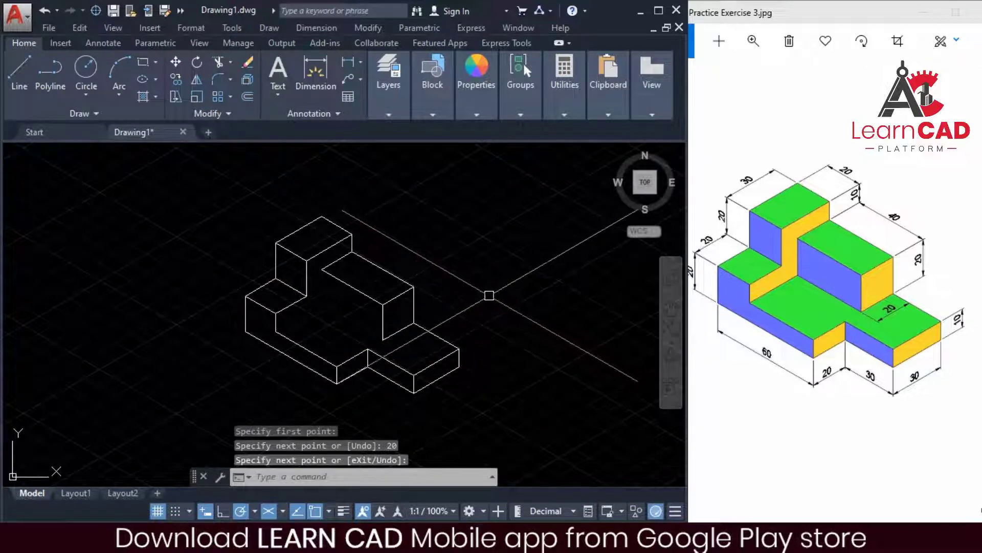
Copy this 20-unit vertical edge from its upper end to the left corner of the middle block's top face
left_click(382, 322)
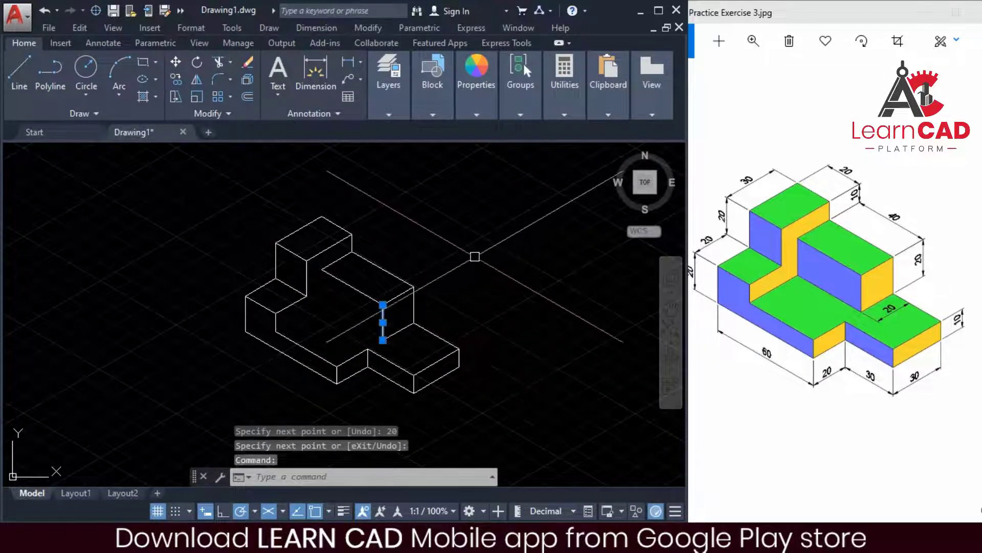
type("cp")
type("co")
key("Return")
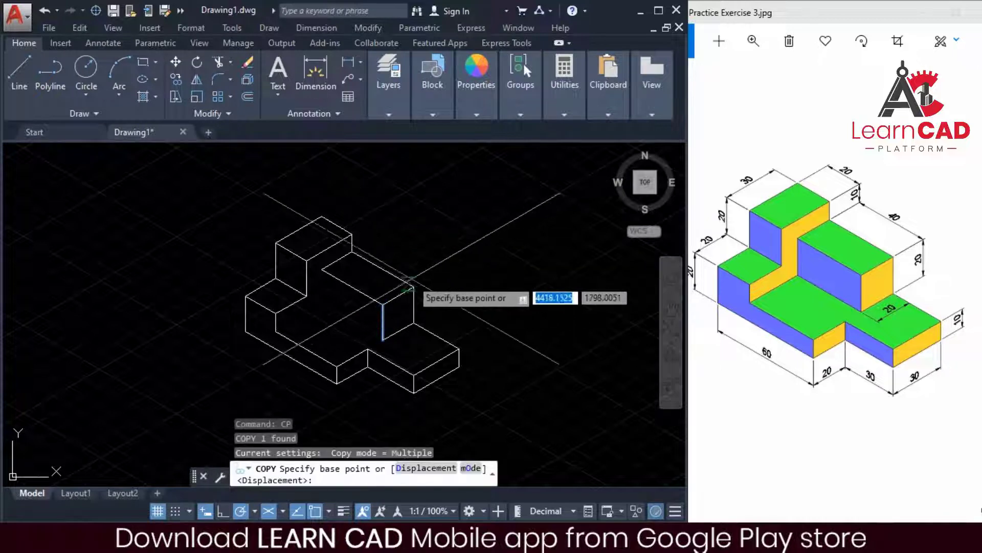
left_click(382, 305)
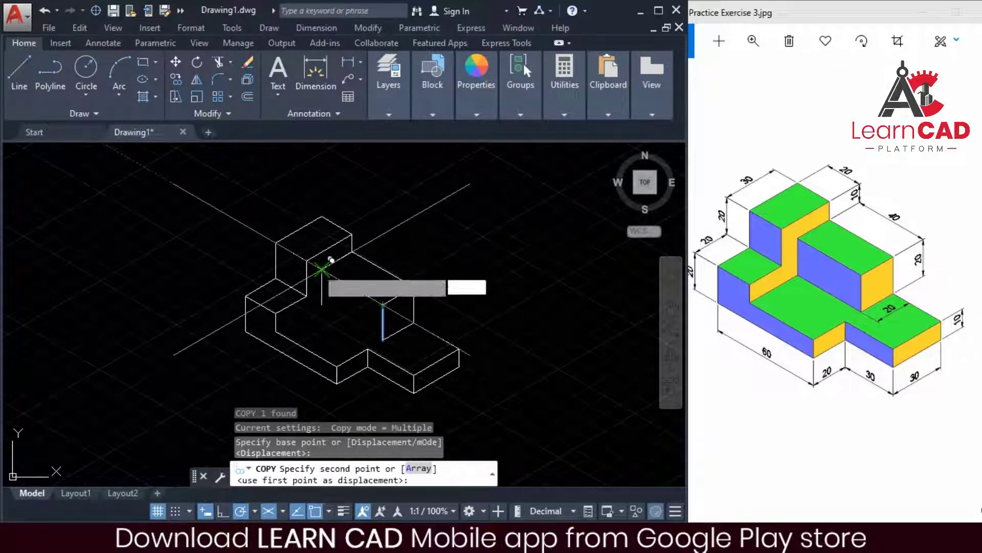
left_click(322, 270)
key("Escape")
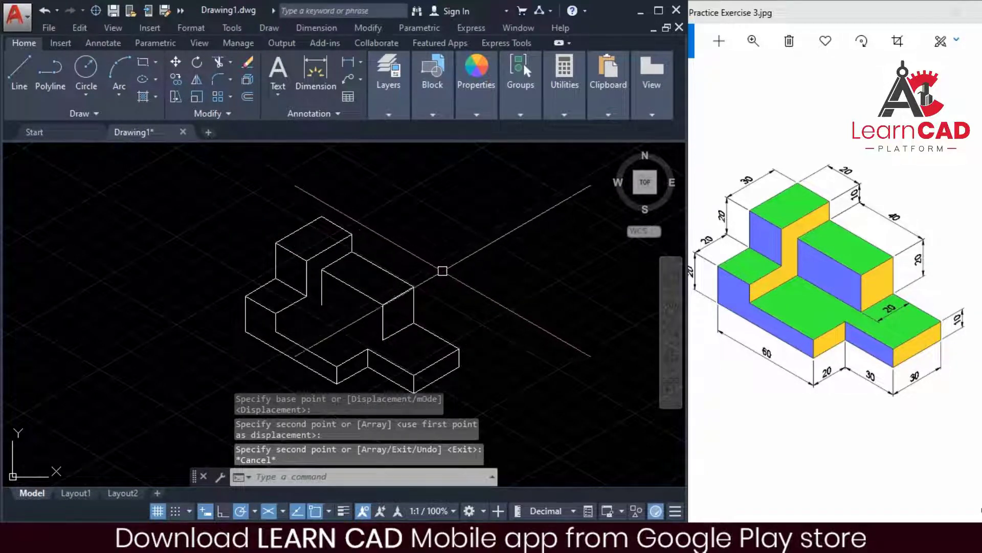
Copy the middle block's 40-unit front top edge down to the lower end of its front vertical edge
type("l")
key("Return")
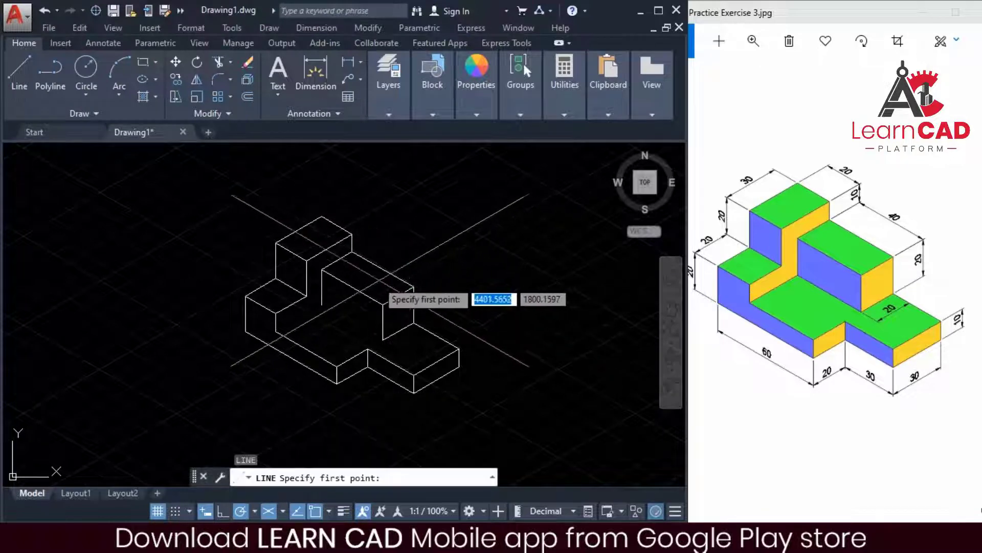
key("Escape")
left_click(347, 283)
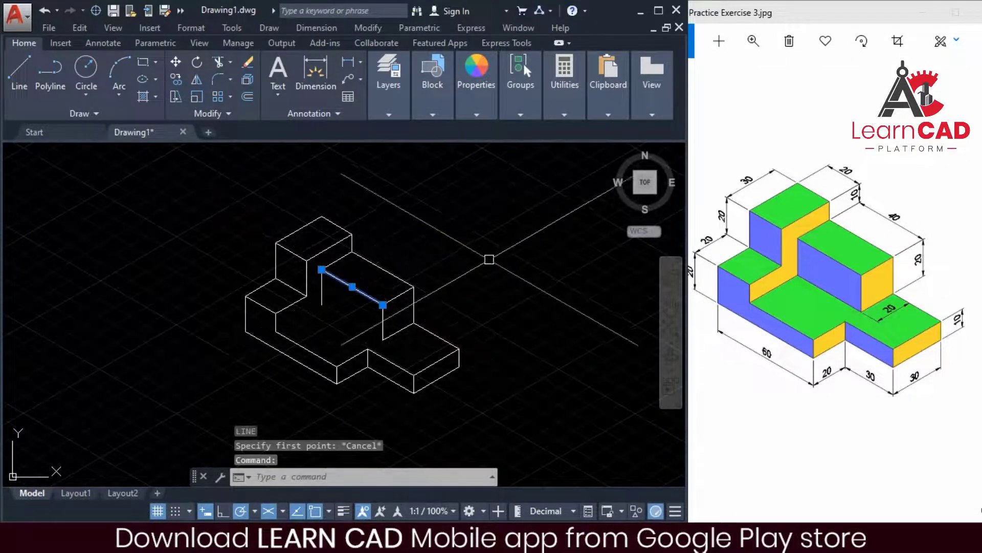
type("cp")
key("Return")
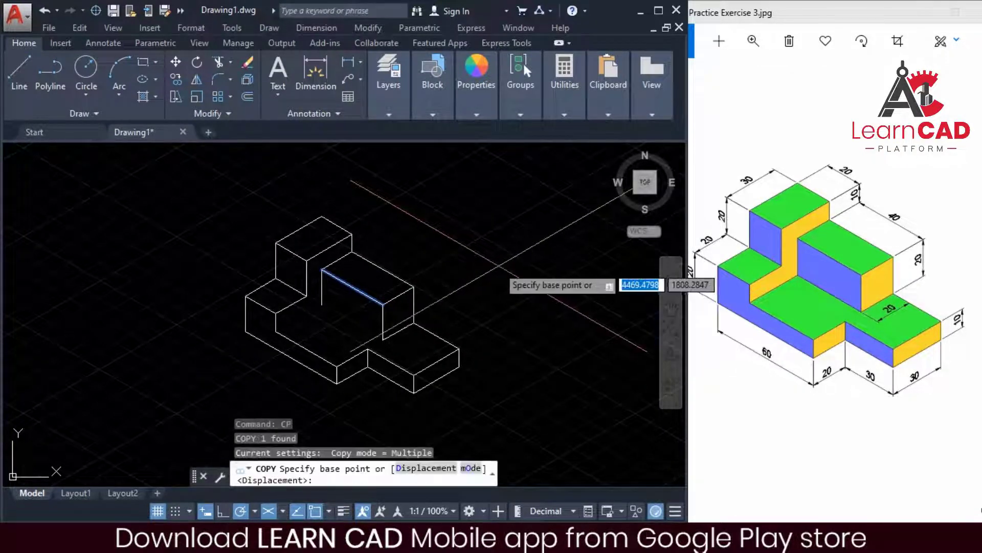
left_click(383, 305)
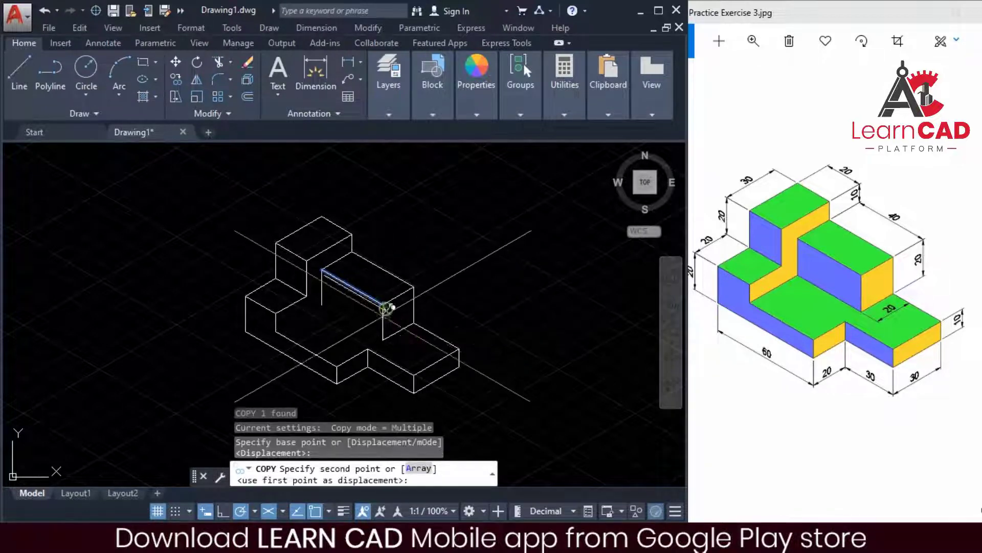
left_click(383, 340)
key("Escape")
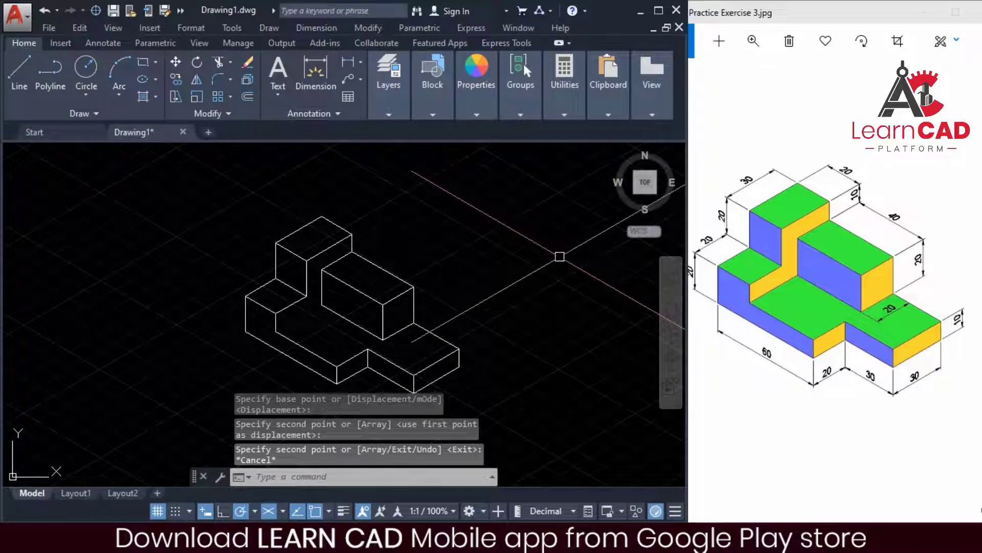
Draw a line from the middle block's lower left corner to the lower end of the left step's short vertical edge
type("l")
key("Return")
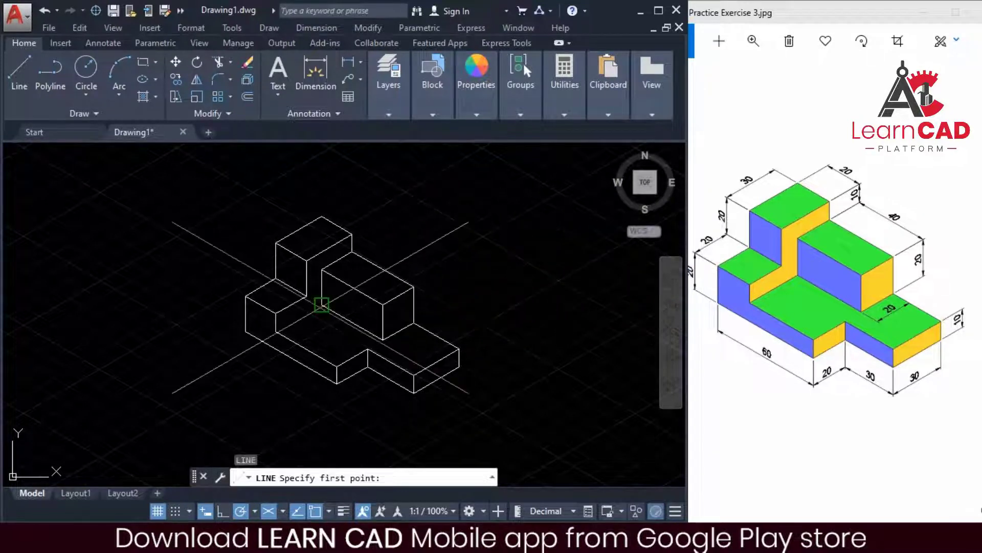
left_click(321, 309)
left_click(276, 331)
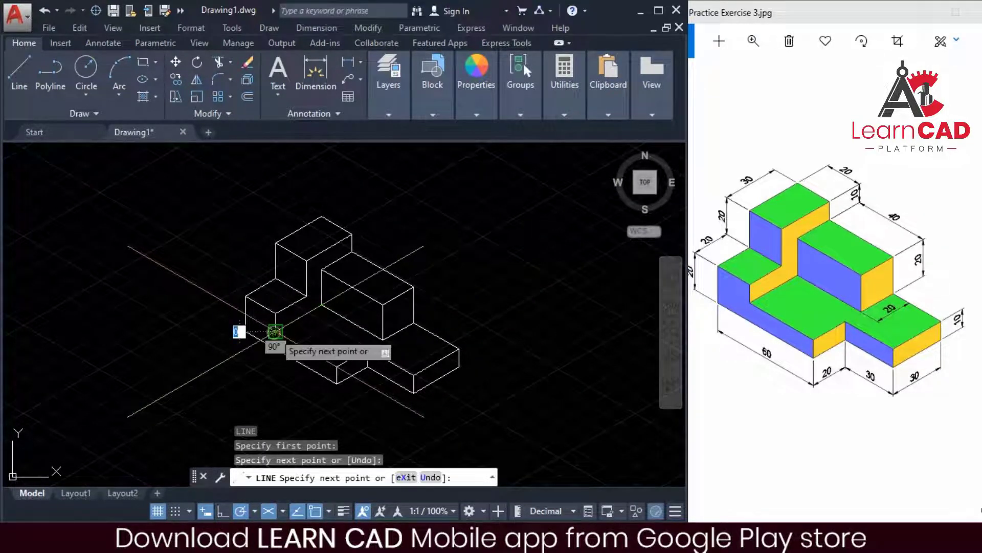
key("Escape")
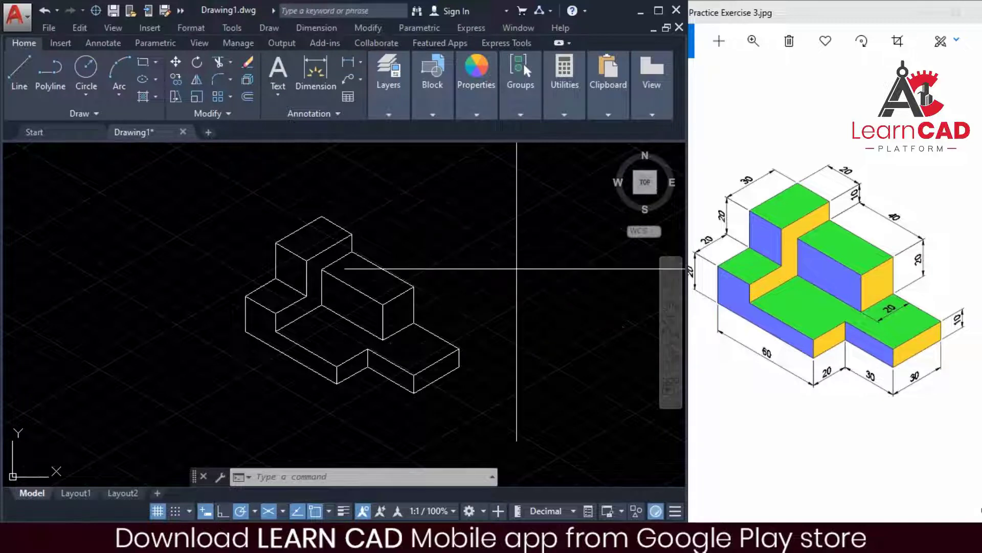
Turn off the drawing grid display
left_click(516, 270)
left_click(502, 292)
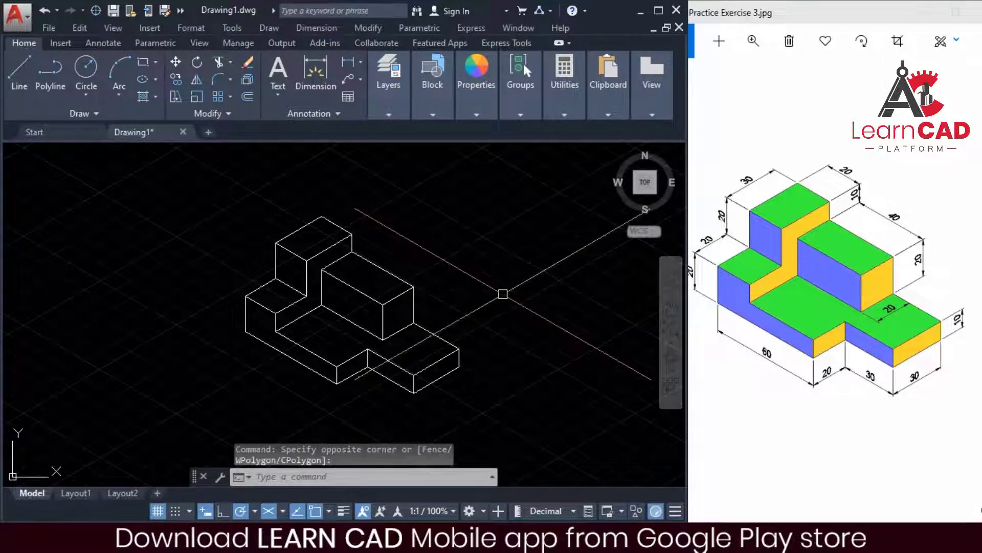
left_click(155, 511)
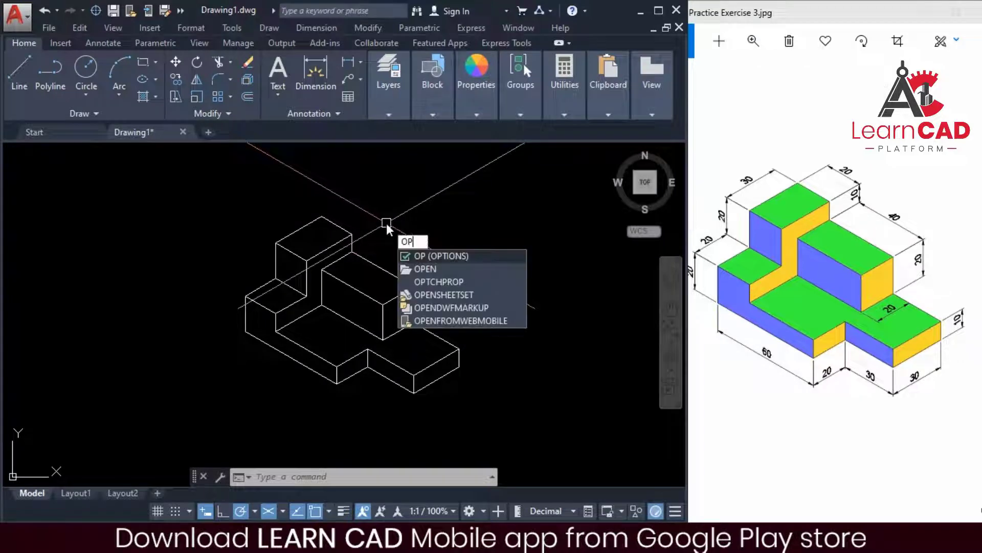
Set the uniform background of the 2D model space to White in the drawing window colors and apply the options
key("Return")
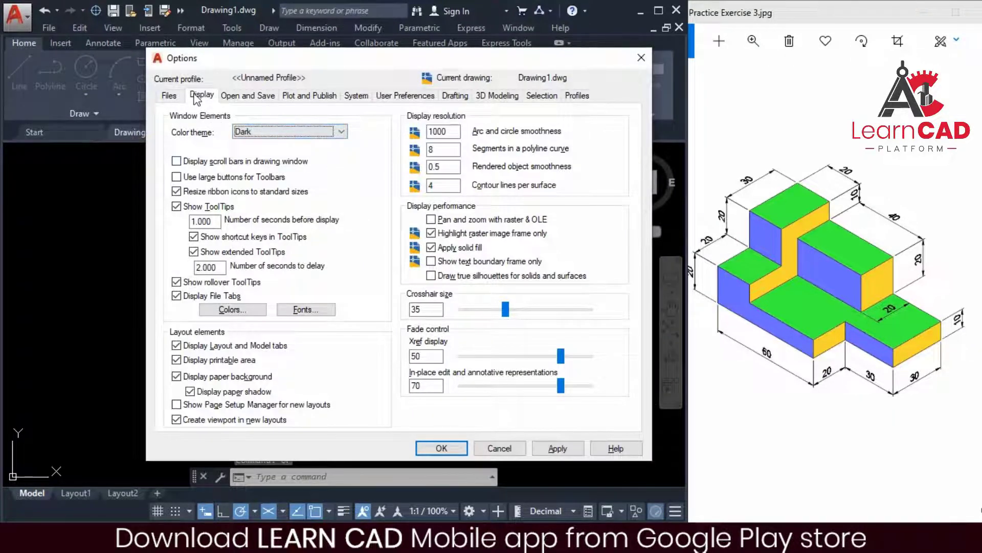
left_click(233, 313)
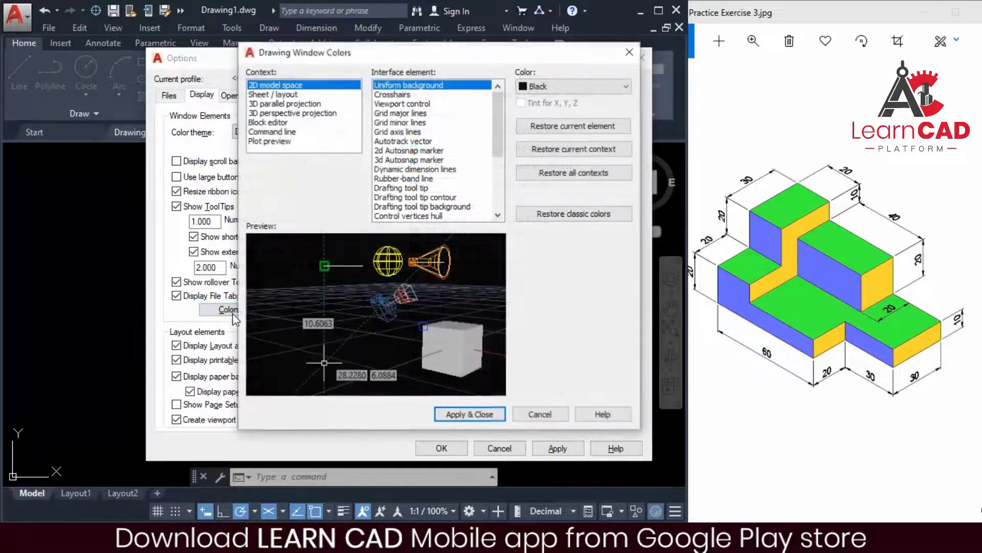
left_click(548, 88)
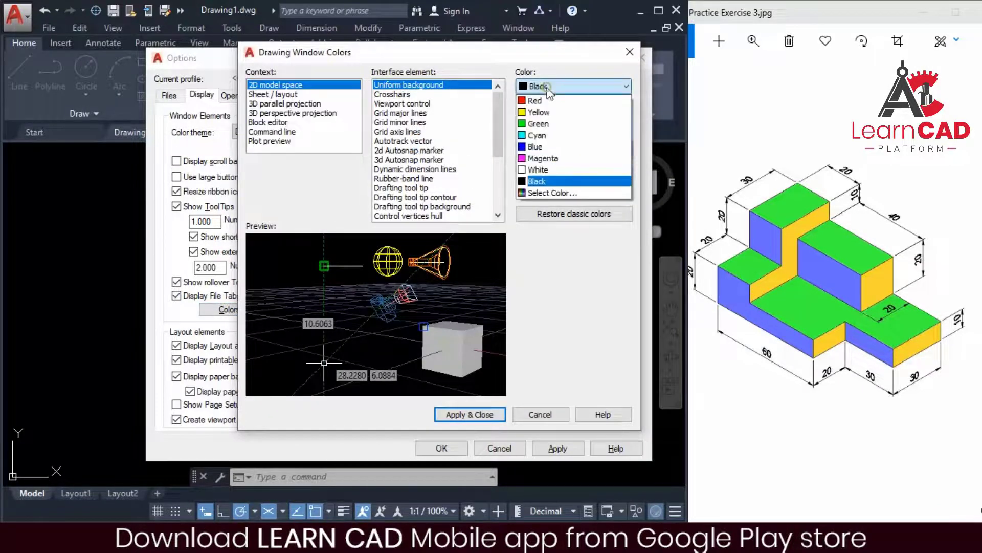
left_click(537, 169)
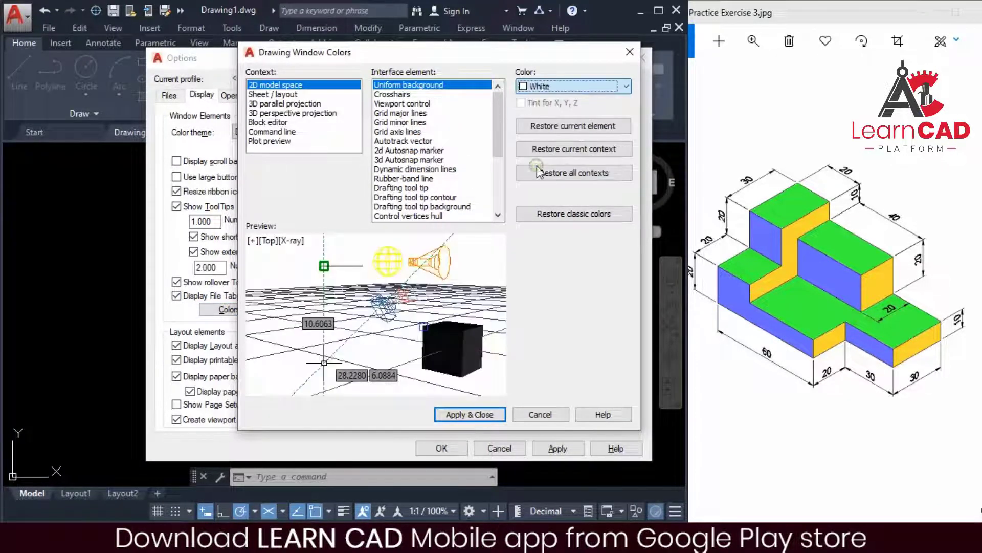
left_click(480, 419)
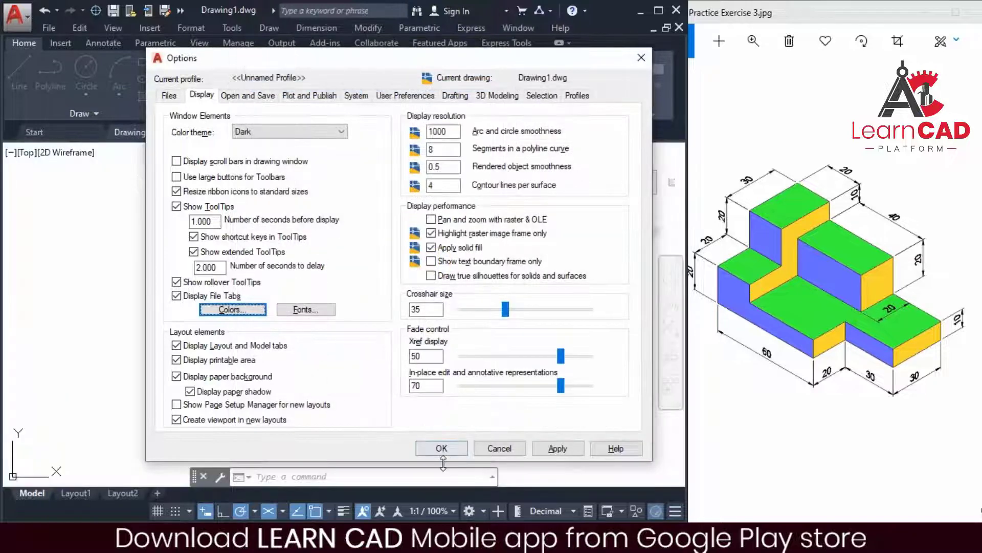
left_click(441, 447)
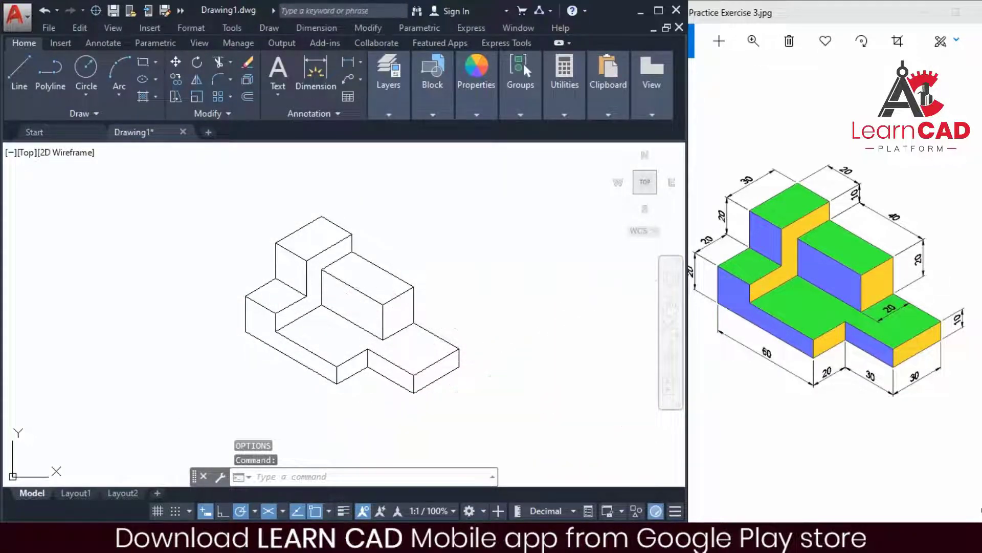
Hatch all upward-facing top surfaces of the stepped block with a Solid fill in index color Green
type("z")
key("Return")
left_click(211, 202)
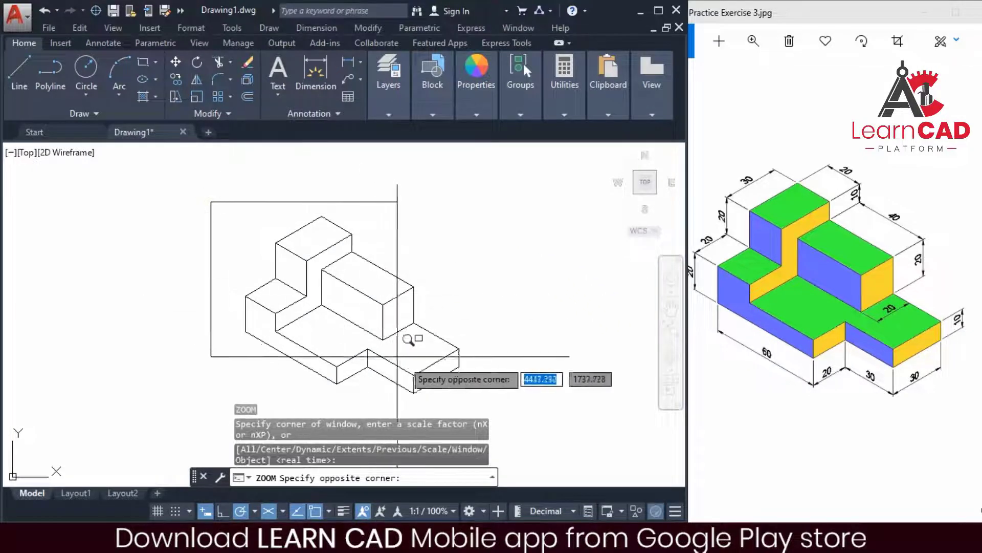
left_click(543, 452)
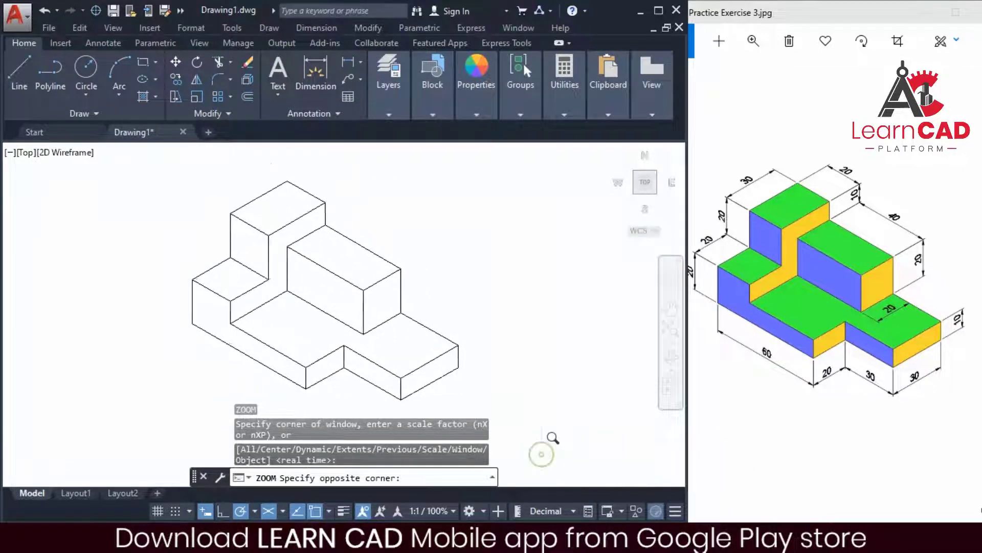
key("Escape")
key("Escape")
key("Escape")
type("h")
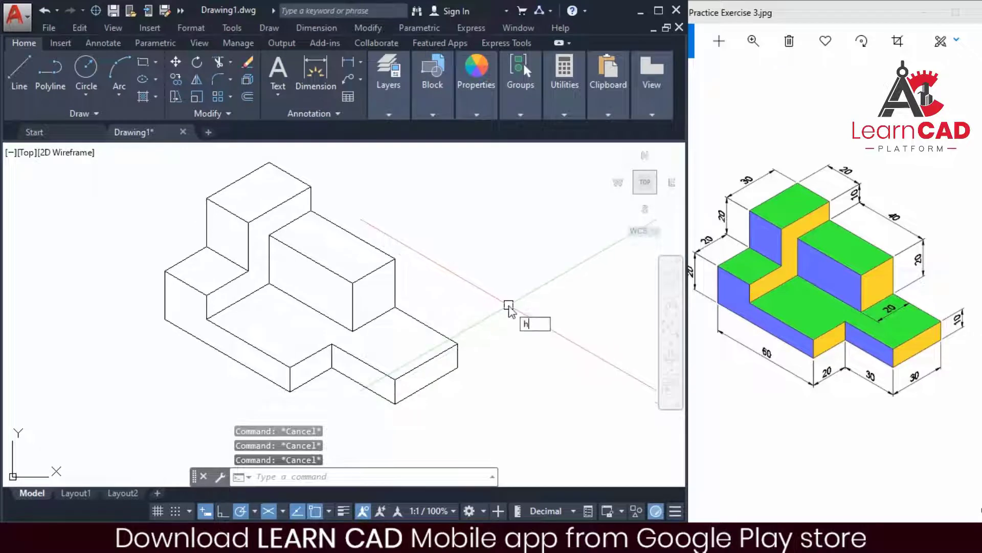
key("Return")
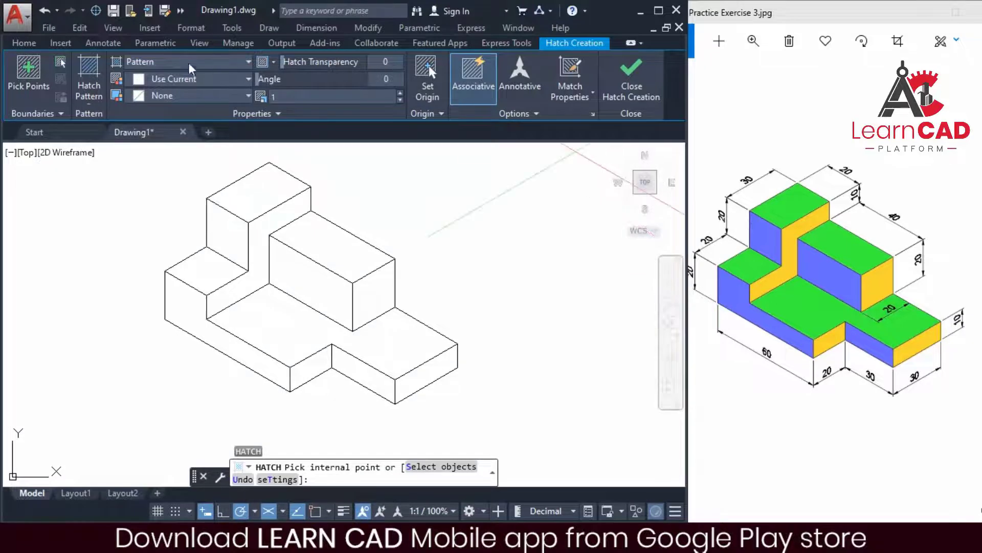
left_click(206, 65)
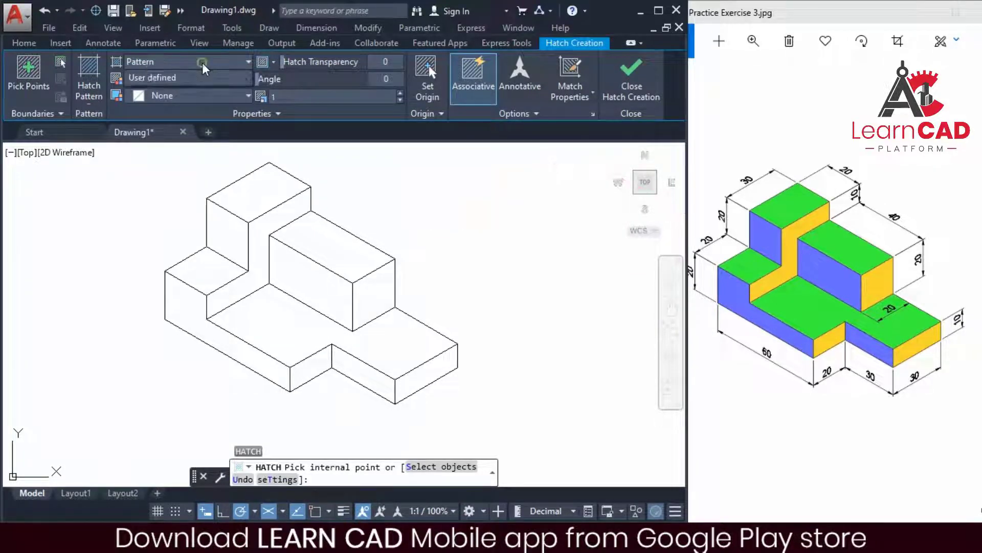
left_click(179, 78)
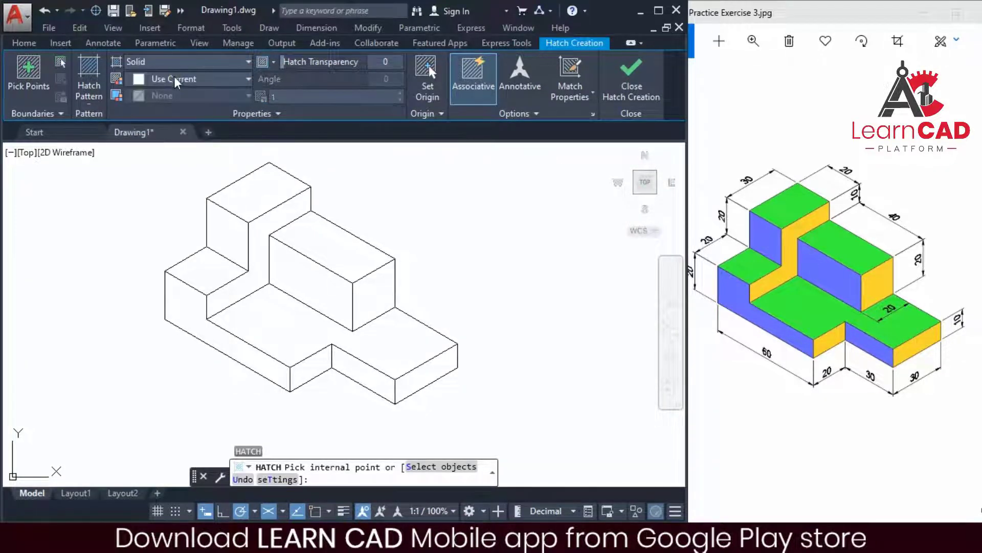
left_click(181, 82)
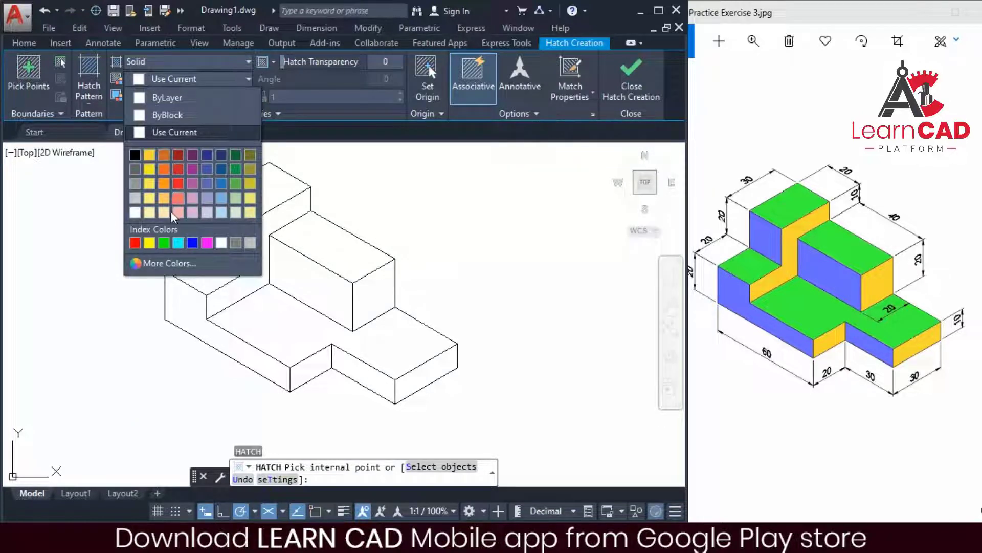
left_click(163, 243)
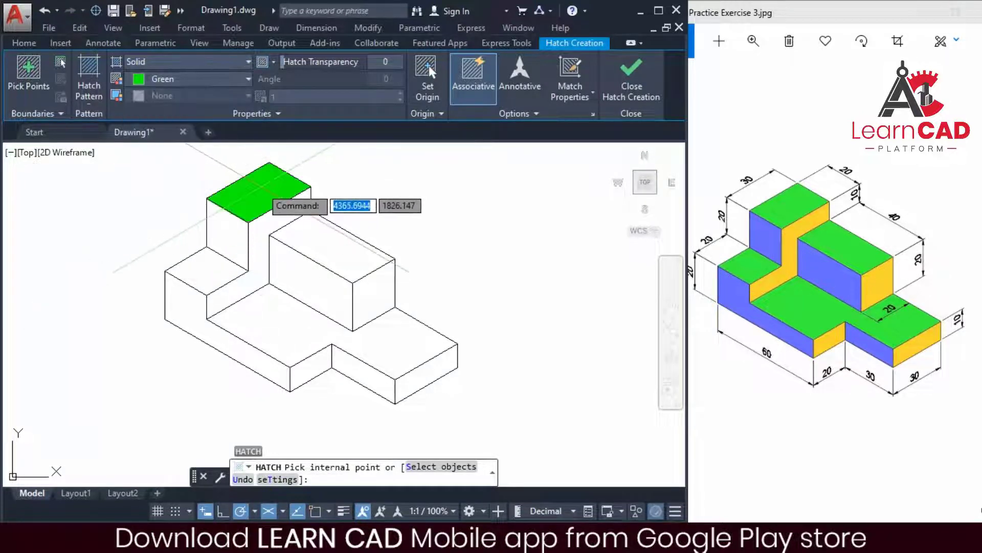
left_click(286, 194)
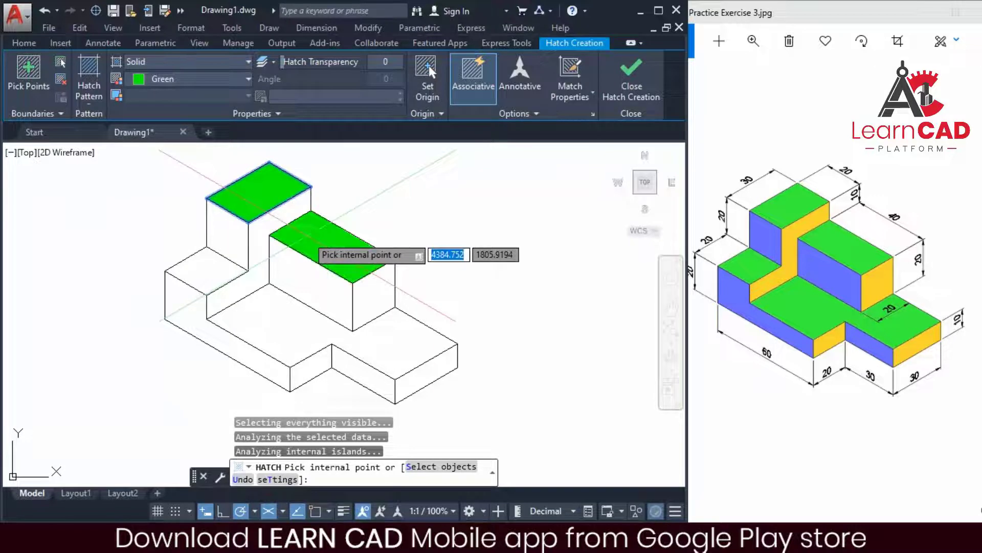
left_click(310, 236)
left_click(290, 323)
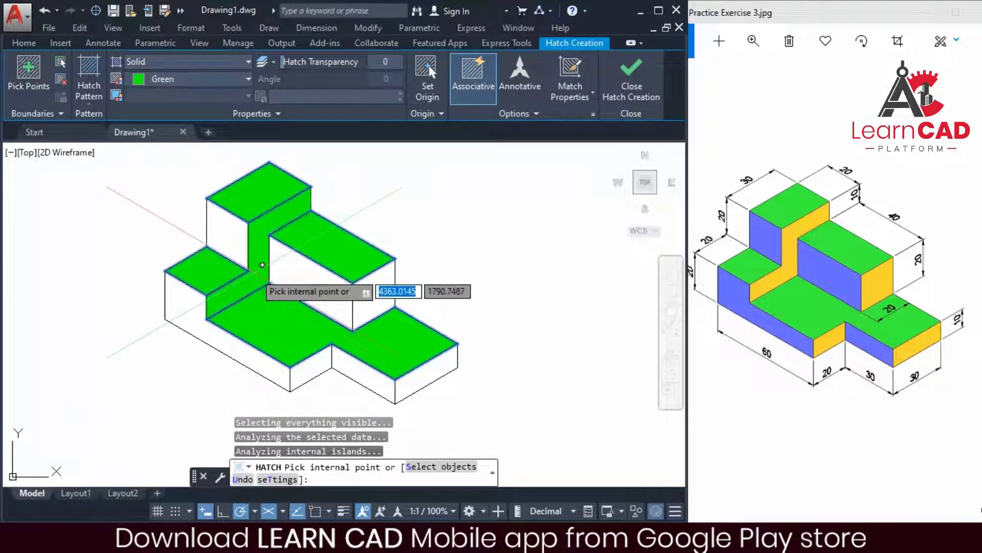
key("Return")
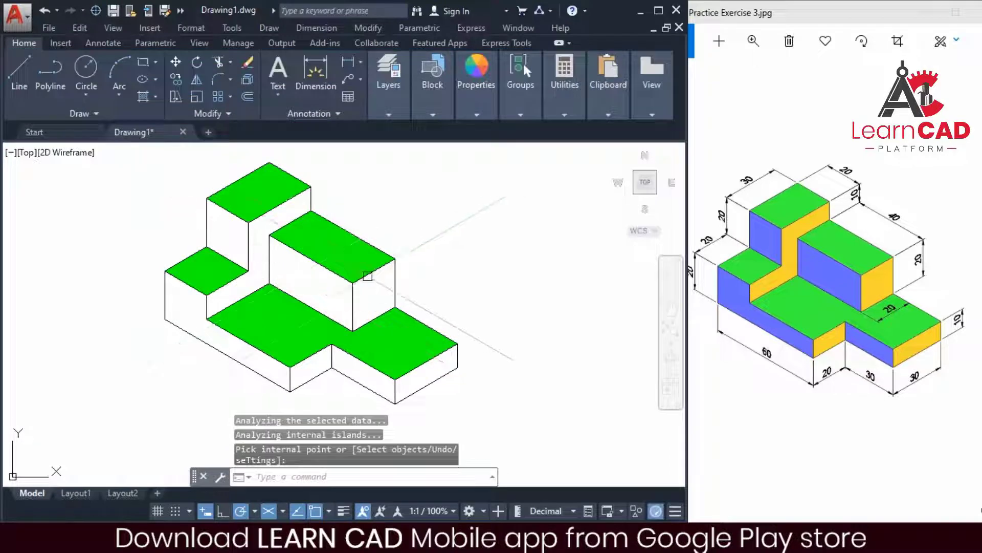
Hatch all right-facing surfaces of the block, including the stepped profile face, with a solid yellow fill of color 241,235,31
right_click(397, 274)
key("Escape")
type("H")
key("Return")
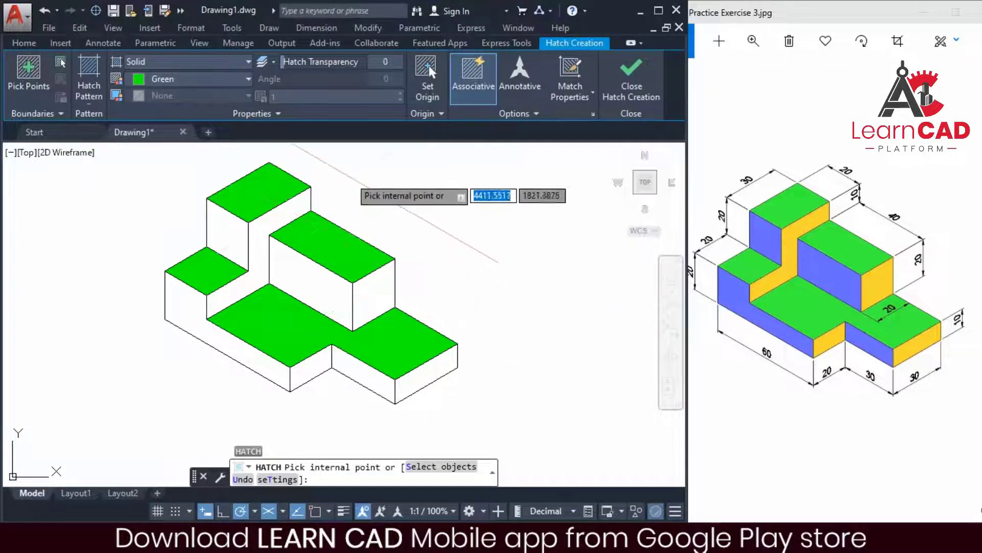
left_click(220, 81)
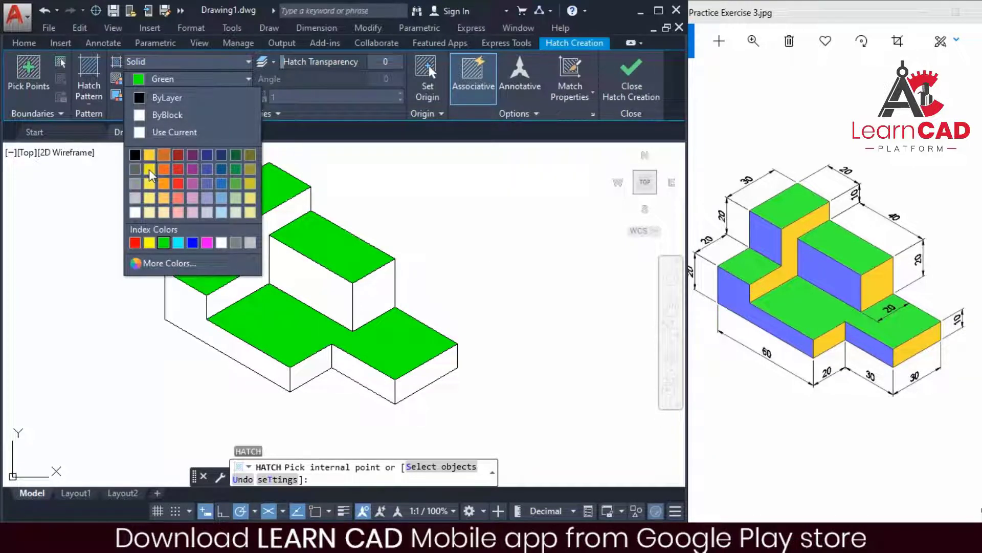
left_click(149, 169)
left_click(254, 242)
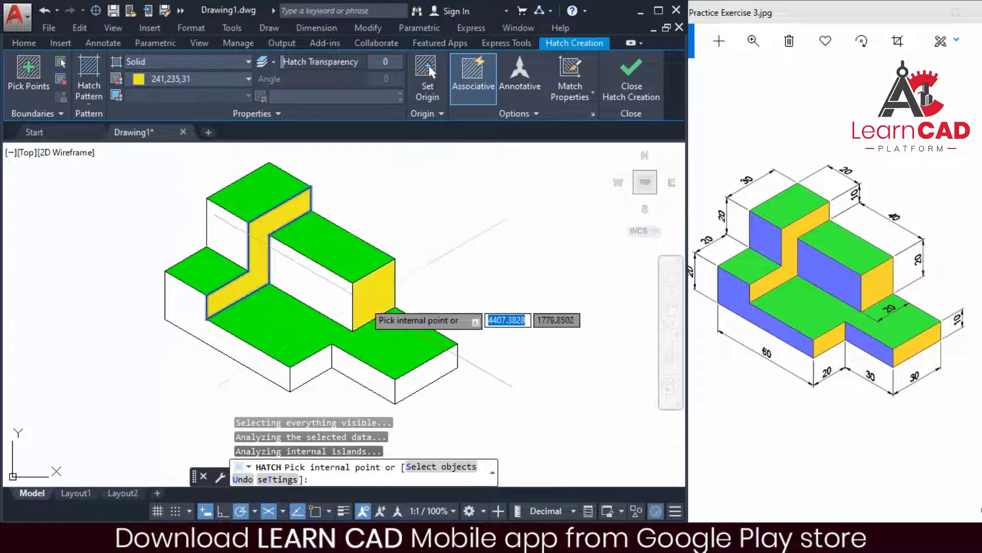
left_click(371, 307)
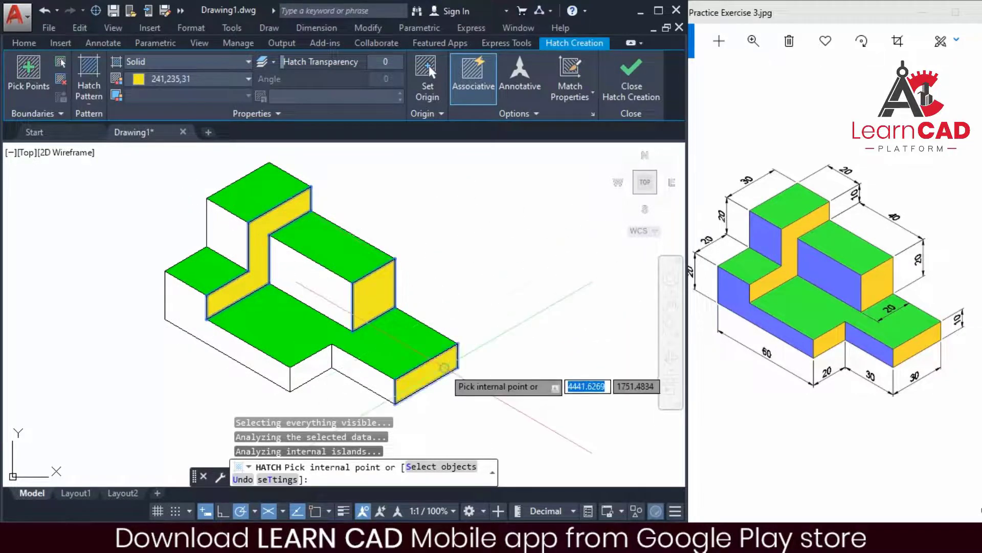
left_click(311, 369)
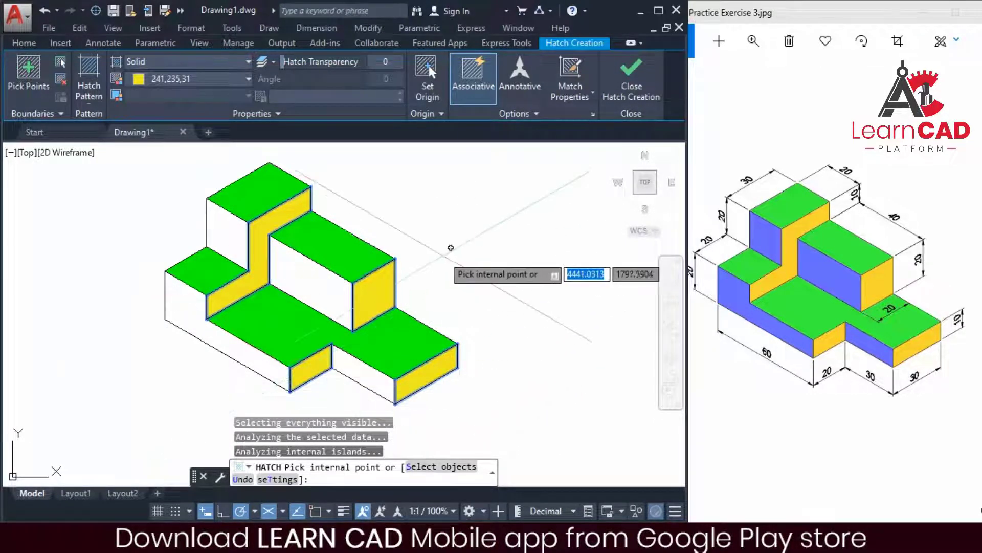
key("Return")
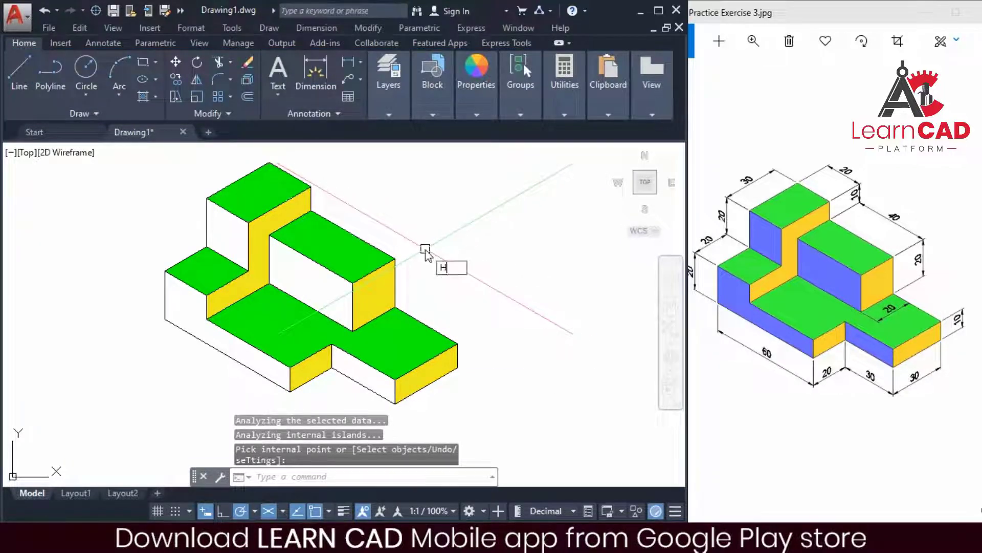
Hatch the four left-facing surfaces of the block with a solid blue fill of color 69,84,165
type("H")
key("Return")
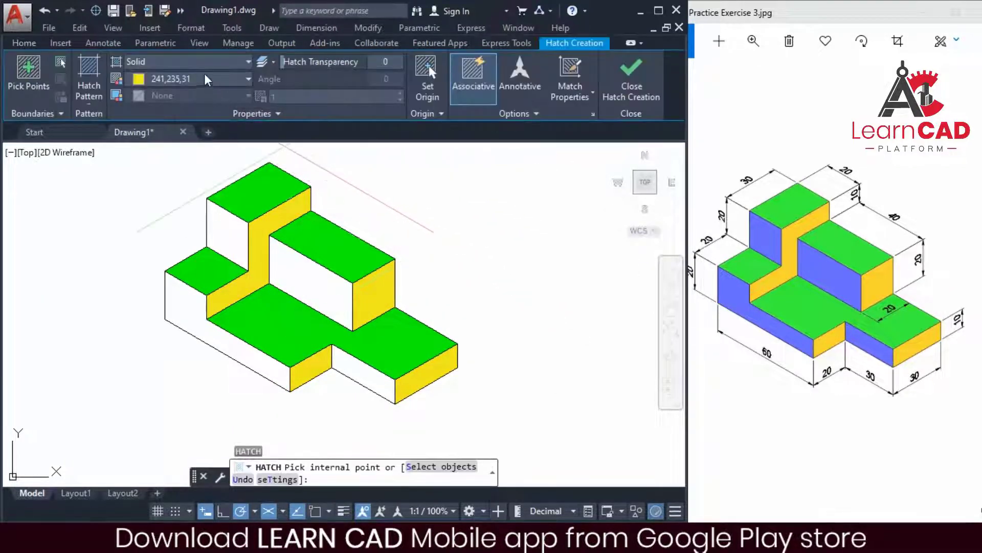
left_click(207, 79)
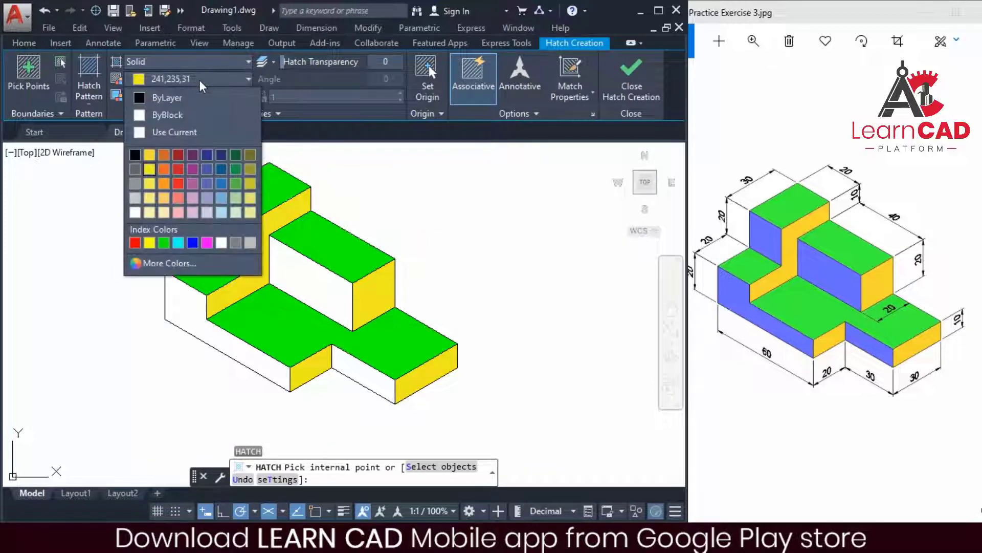
left_click(207, 169)
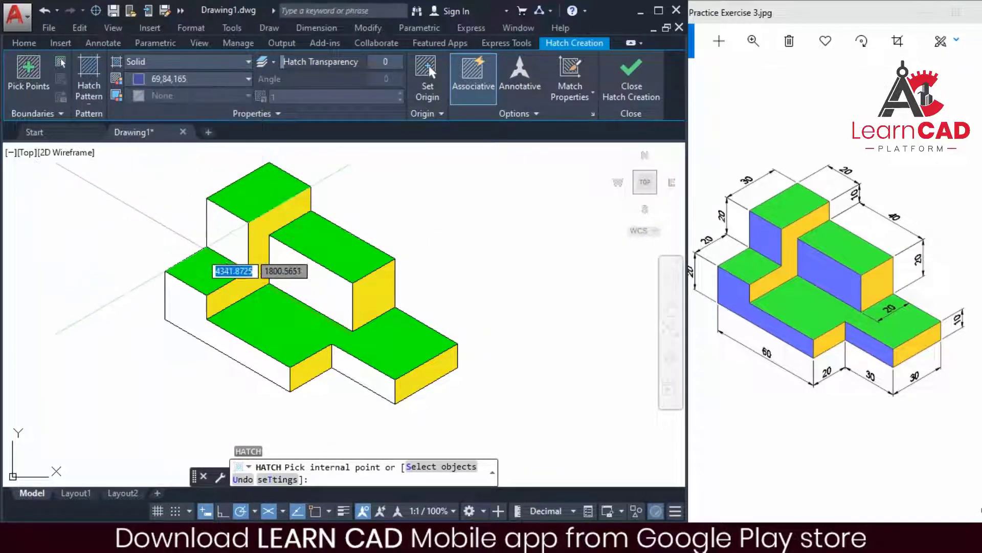
left_click(204, 307)
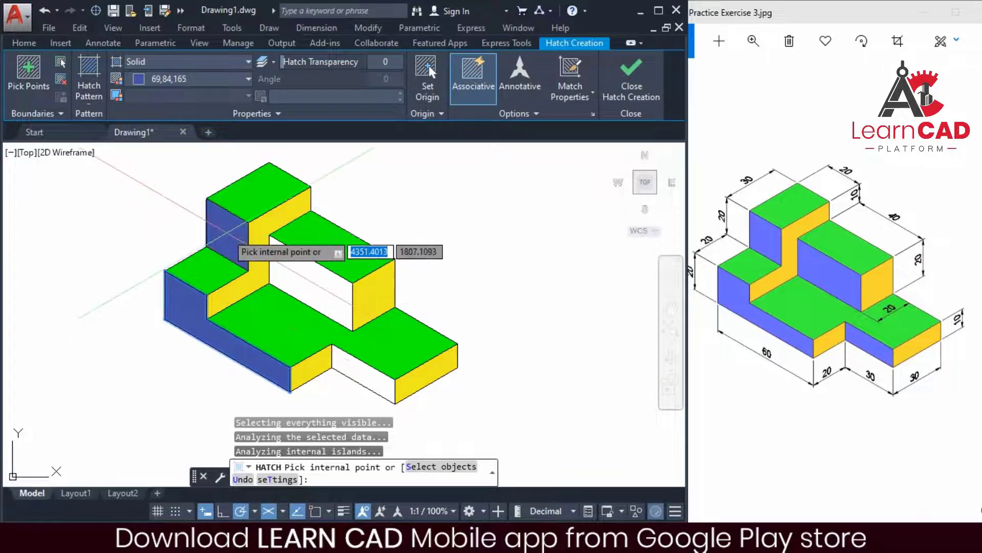
left_click(227, 233)
left_click(300, 267)
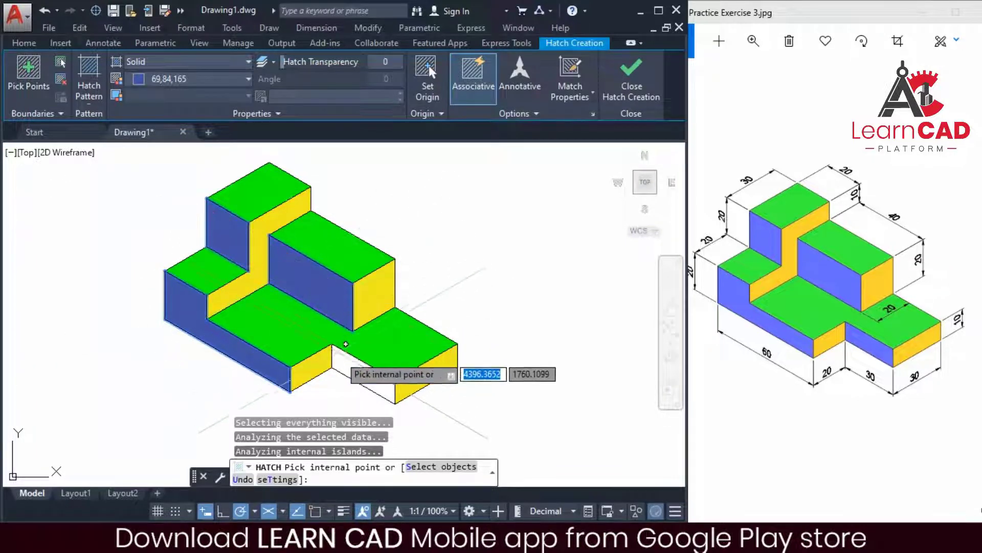
left_click(346, 344)
key("Return")
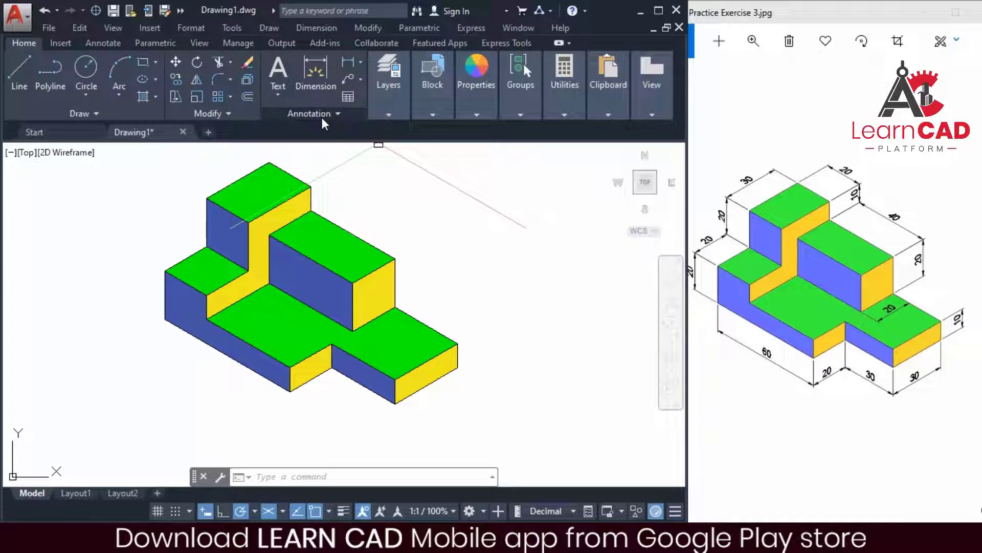
Add an aligned dimension to the bottom edge of the block's frontmost yellow face, placing the dimension line just below the edge
left_click(361, 58)
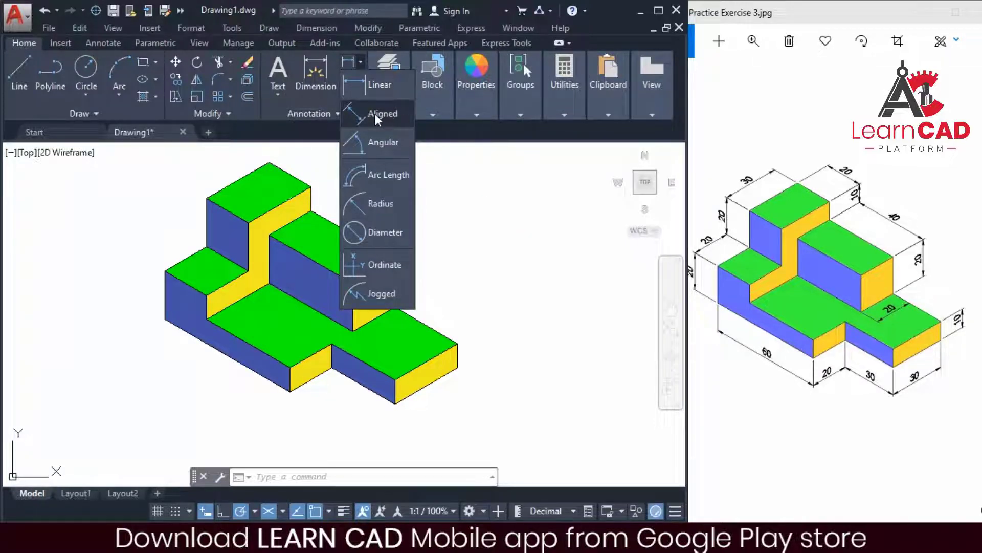
left_click(388, 114)
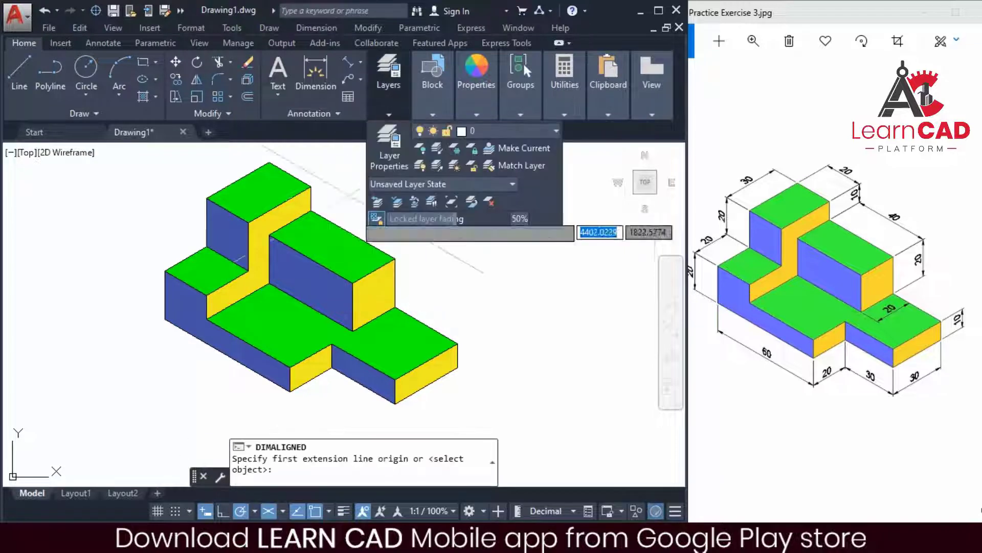
left_click(457, 367)
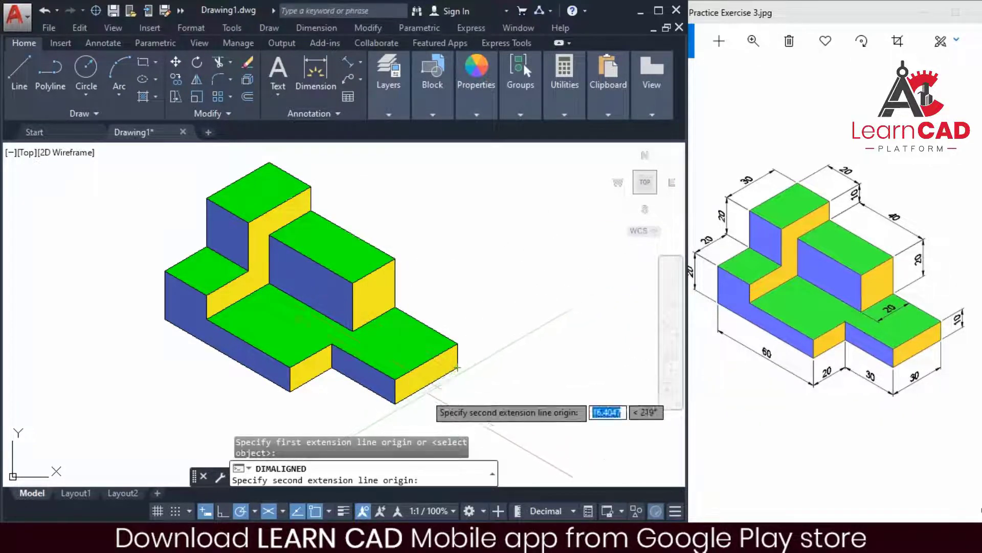
left_click(395, 407)
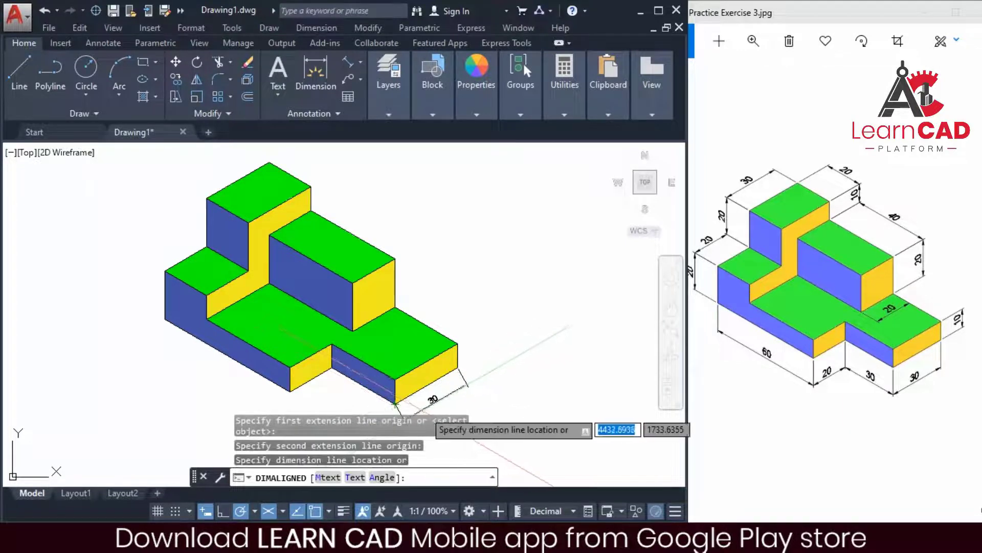
left_click(420, 409)
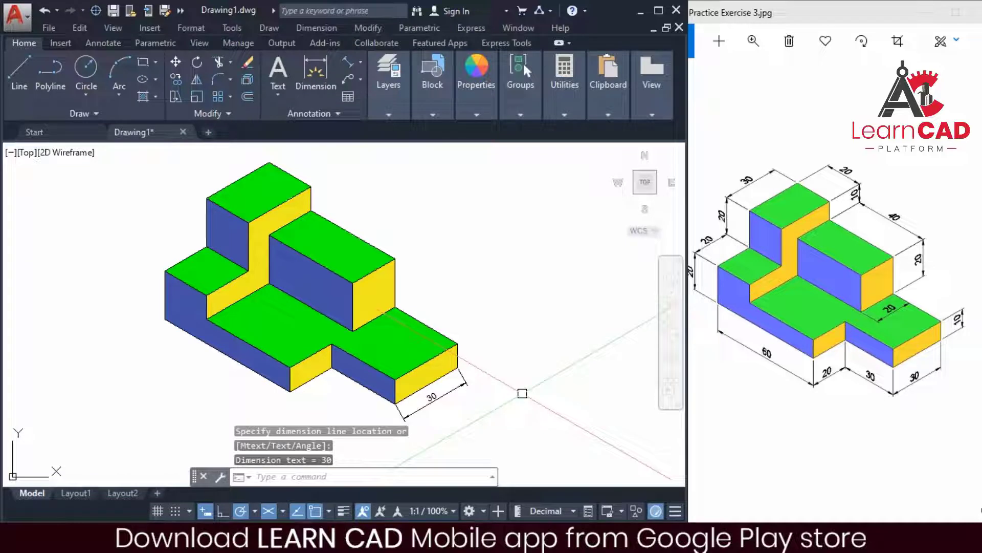
Add aligned dimensions to the upper back edge of the middle block's green top and to its rightmost vertical edge
key("Return")
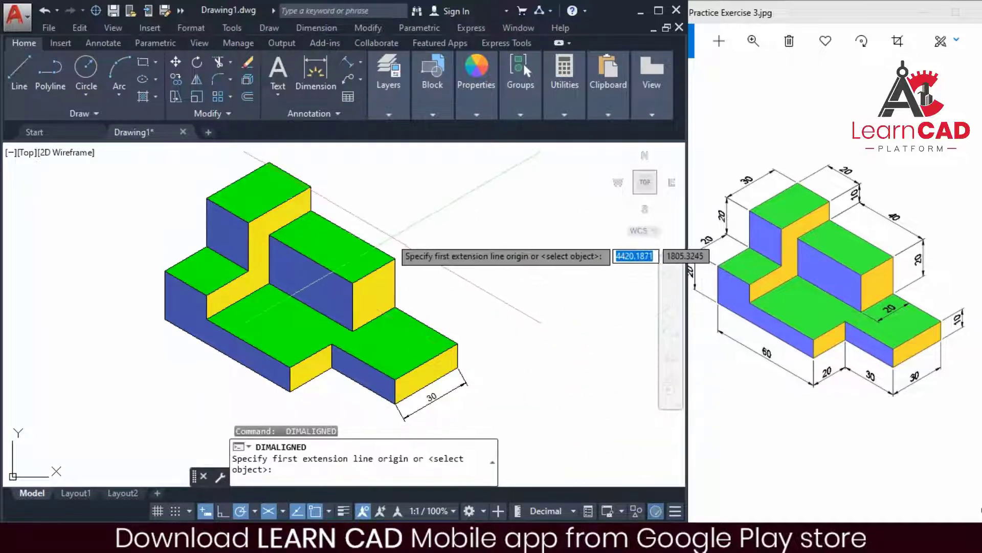
left_click(310, 211)
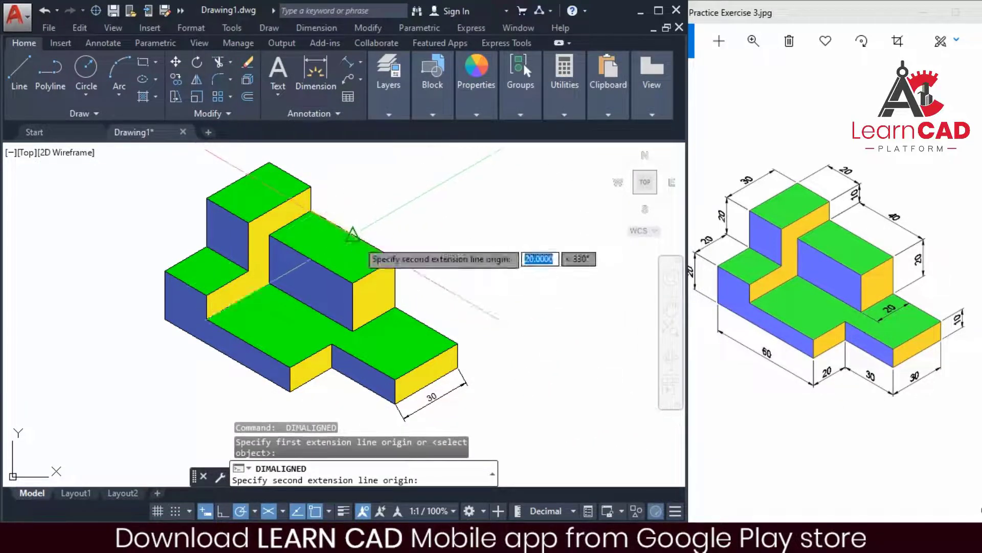
left_click(395, 258)
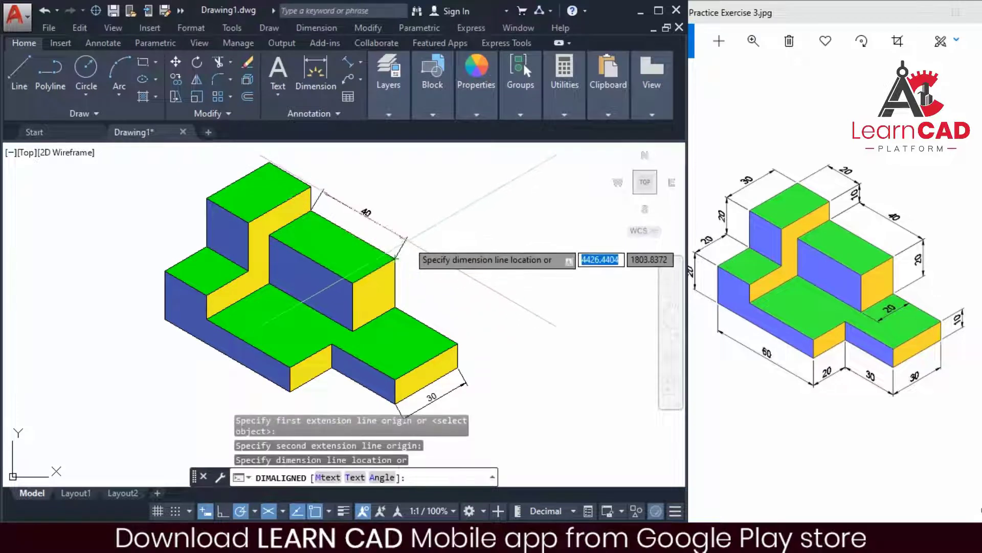
left_click(405, 239)
key("Return")
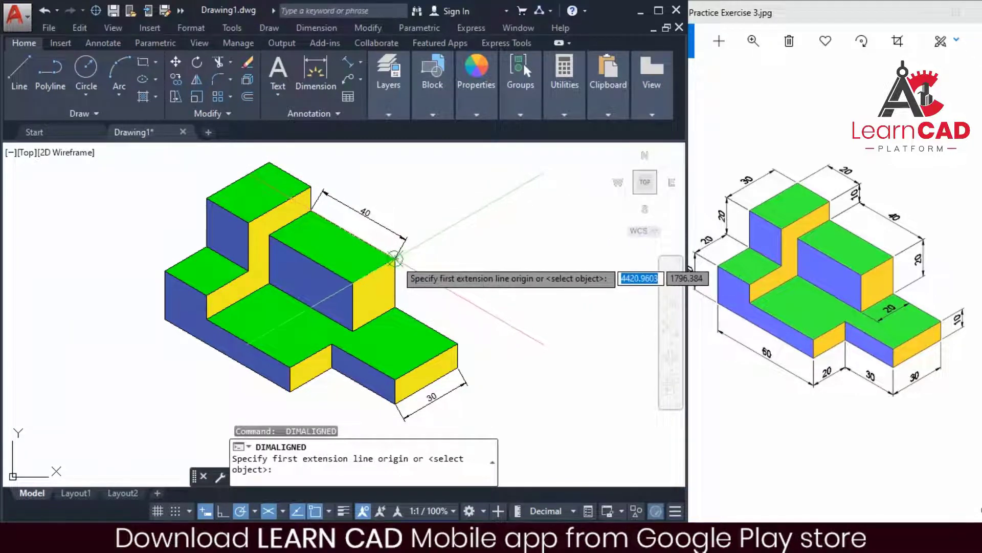
left_click(395, 259)
left_click(395, 306)
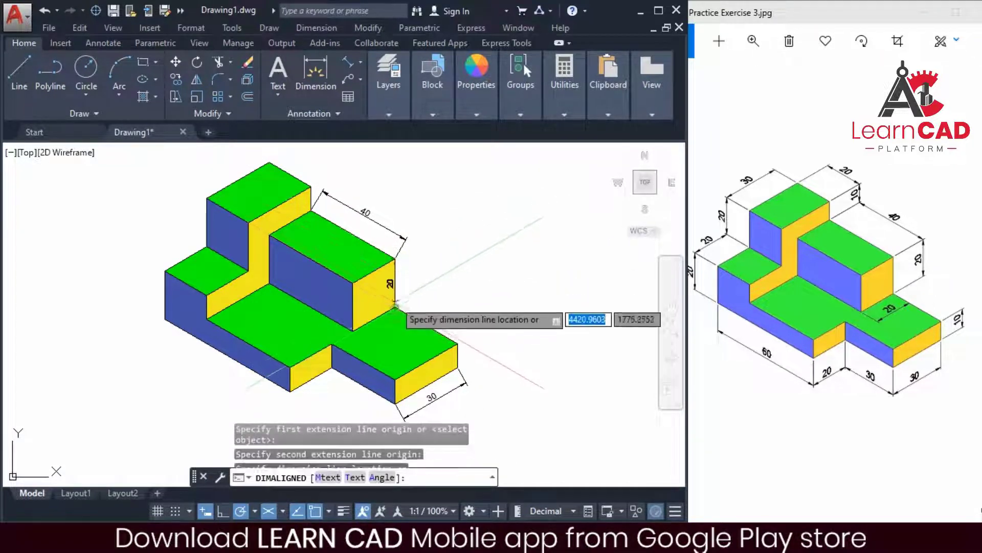
left_click(413, 294)
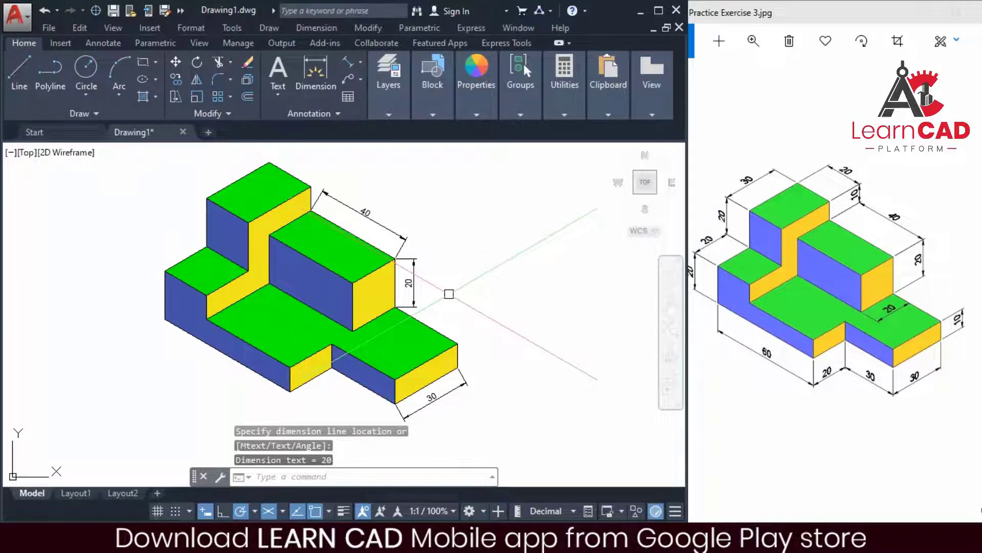
Add aligned dimensions to the back edge of the front low block's green top and to its rightmost vertical edge
key("space")
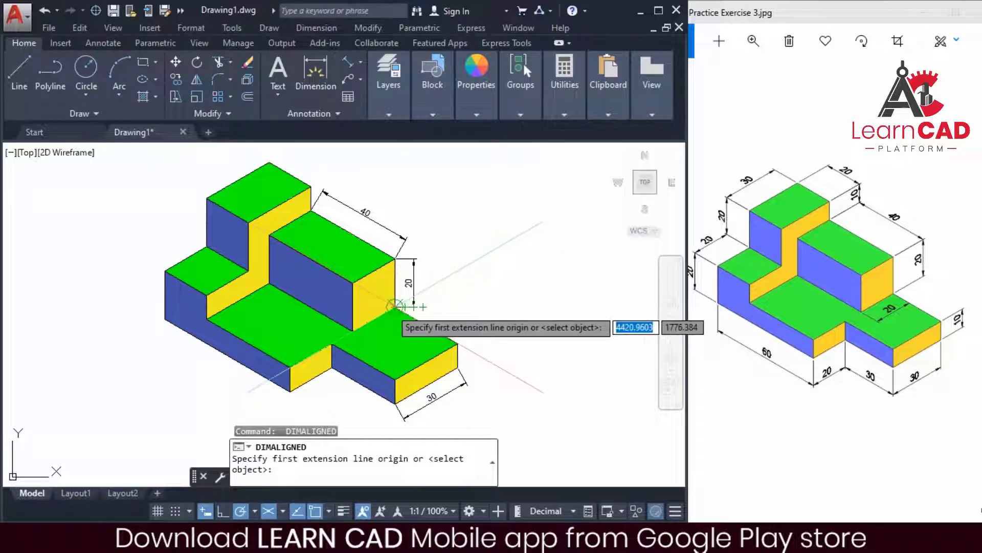
left_click(395, 306)
left_click(456, 343)
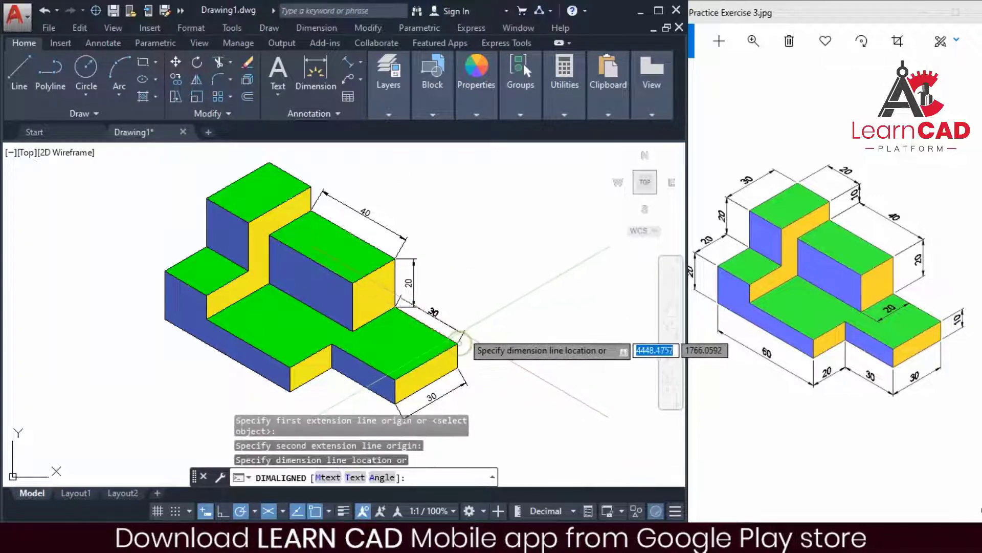
left_click(463, 328)
key("space")
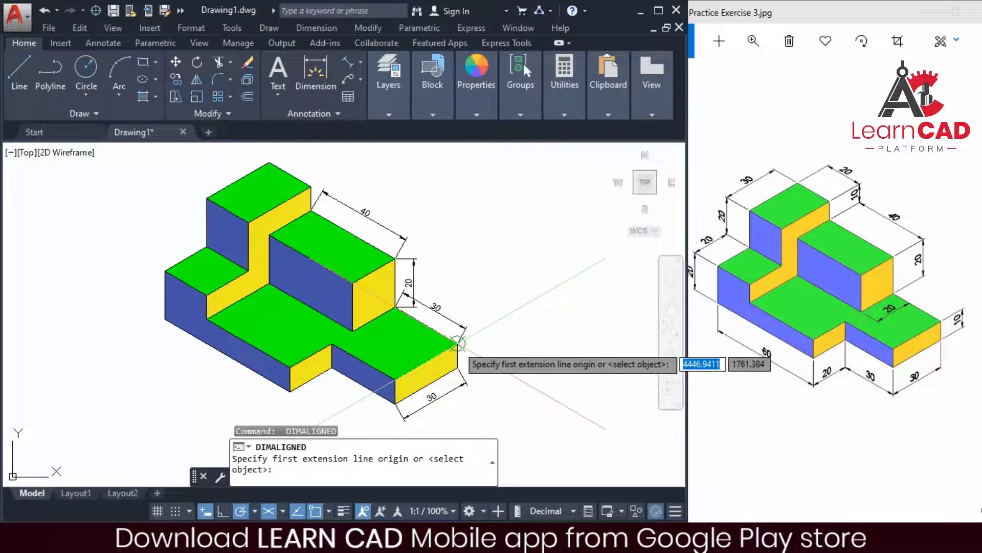
left_click(457, 344)
left_click(458, 367)
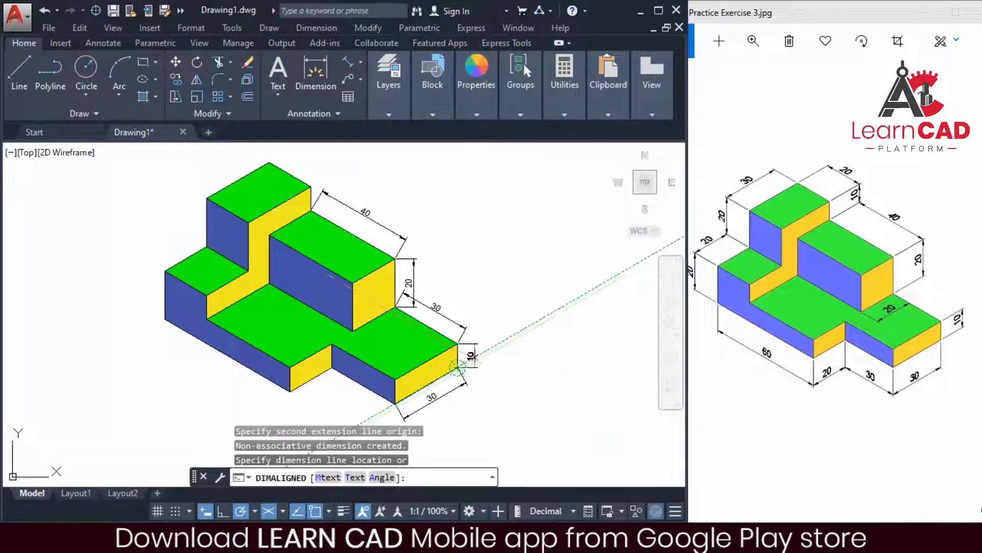
left_click(475, 358)
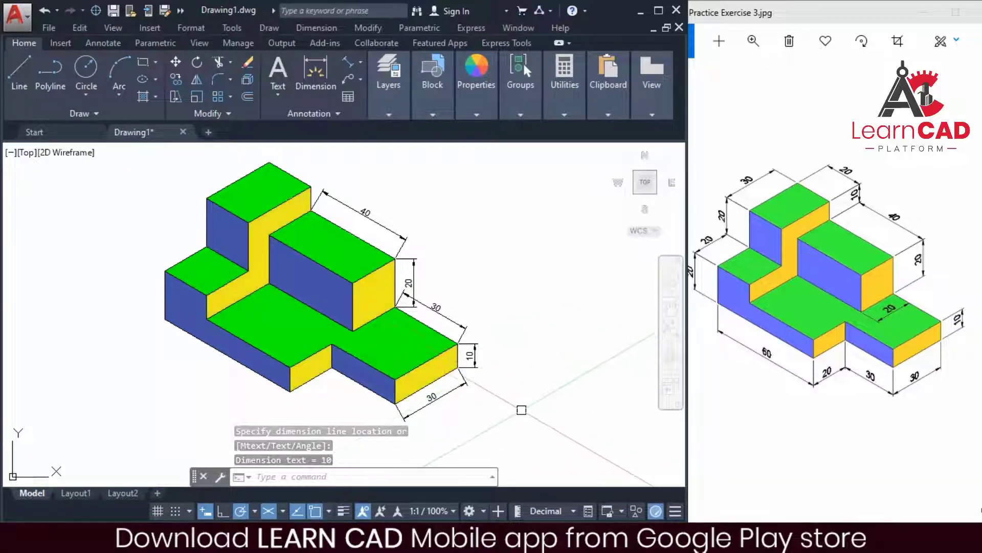
Add aligned dimensions below the bottom edges of the front low block's blue face and the adjoining yellow face
key("Return")
left_click(394, 404)
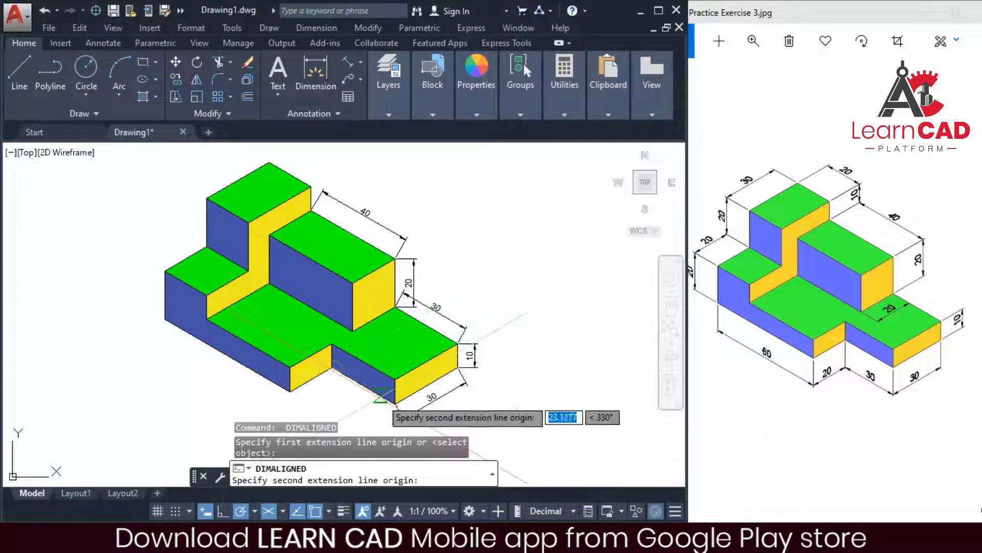
left_click(332, 368)
left_click(339, 388)
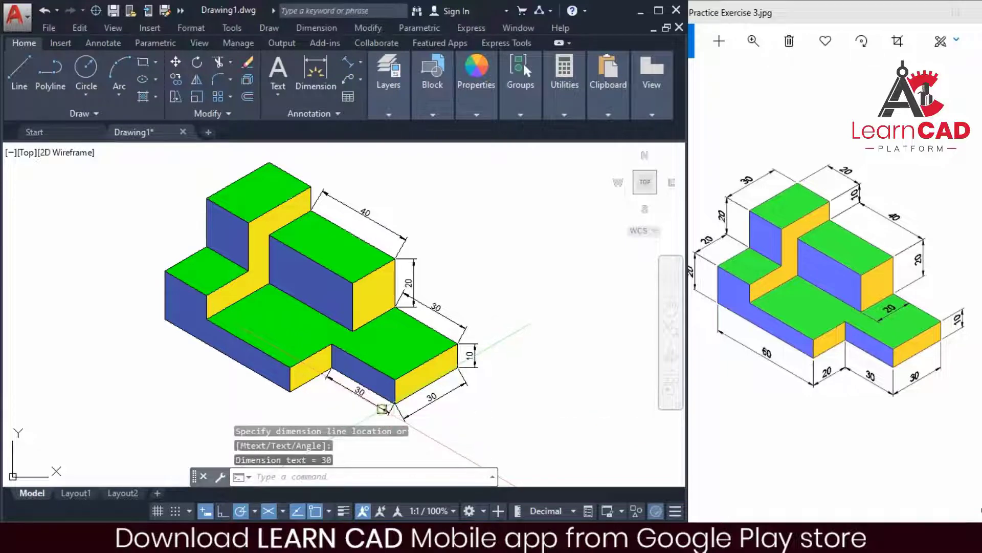
key("space")
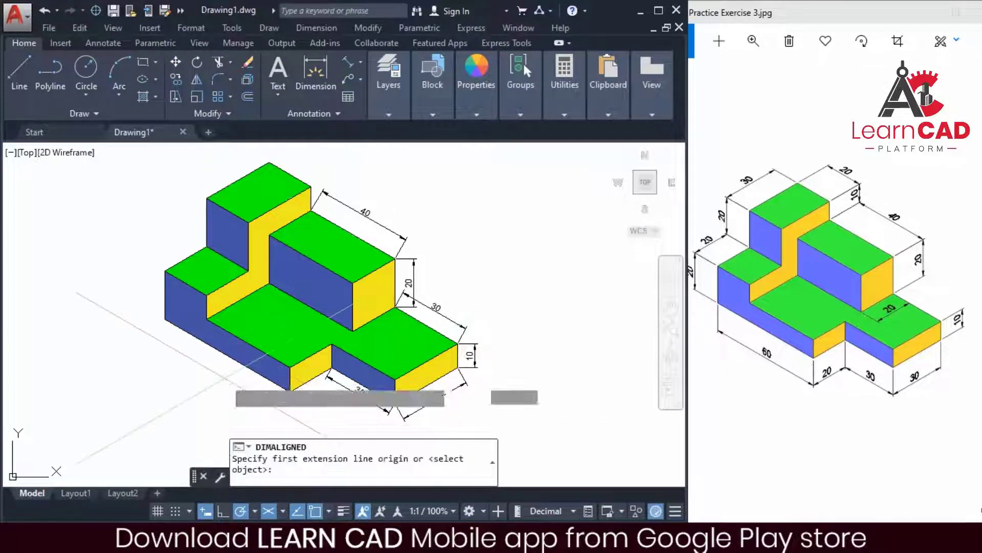
left_click(285, 395)
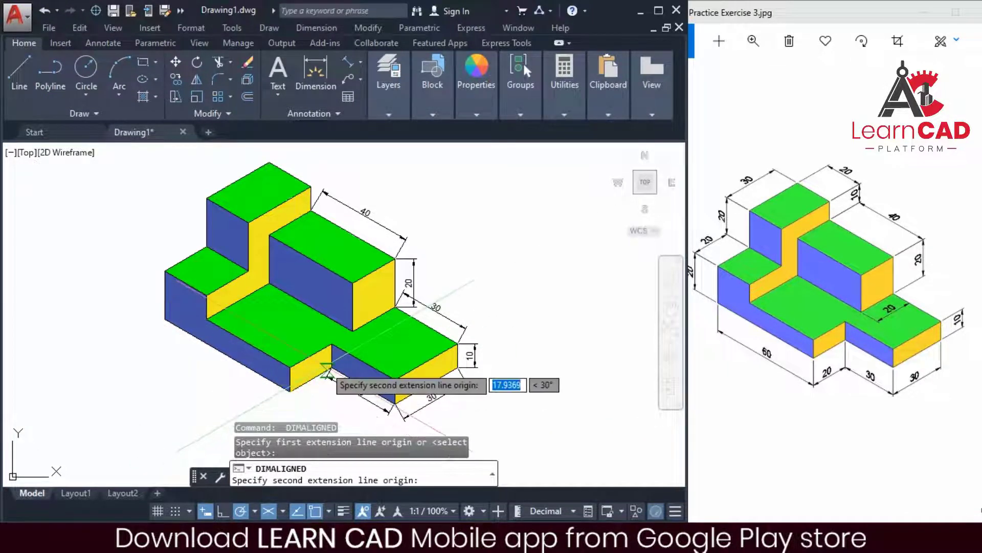
left_click(331, 368)
left_click(336, 378)
Add aligned dimensions to the bottom edge of the long blue face and to the block's leftmost vertical edge
key("space")
left_click(165, 319)
left_click(290, 391)
left_click(251, 392)
key("space")
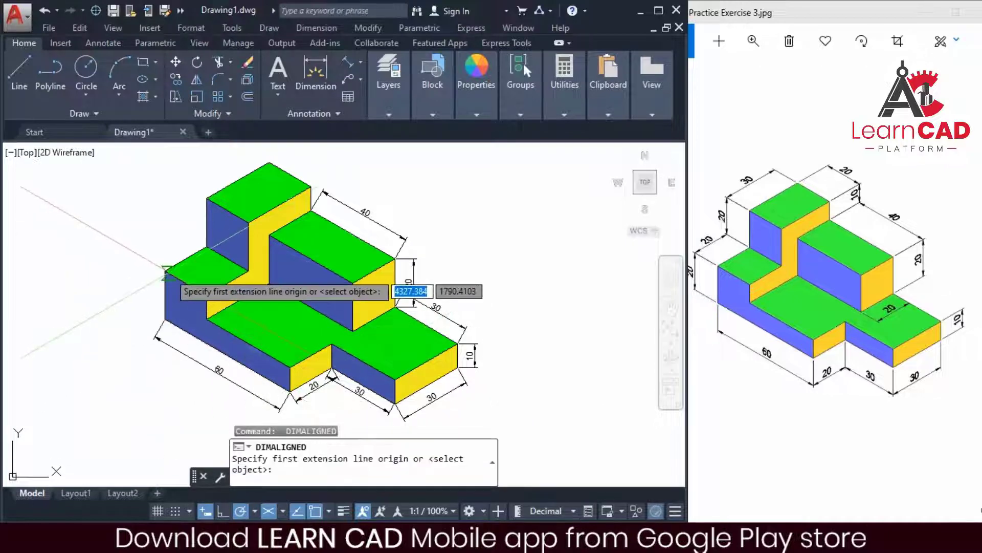
left_click(164, 270)
left_click(165, 319)
left_click(143, 292)
Add aligned dimensions to the back edge of the lower-left green step and to the tower's left vertical edge
key("space")
key("space")
left_click(181, 260)
left_click(194, 230)
key("space")
key("space")
left_click(206, 210)
left_click(241, 264)
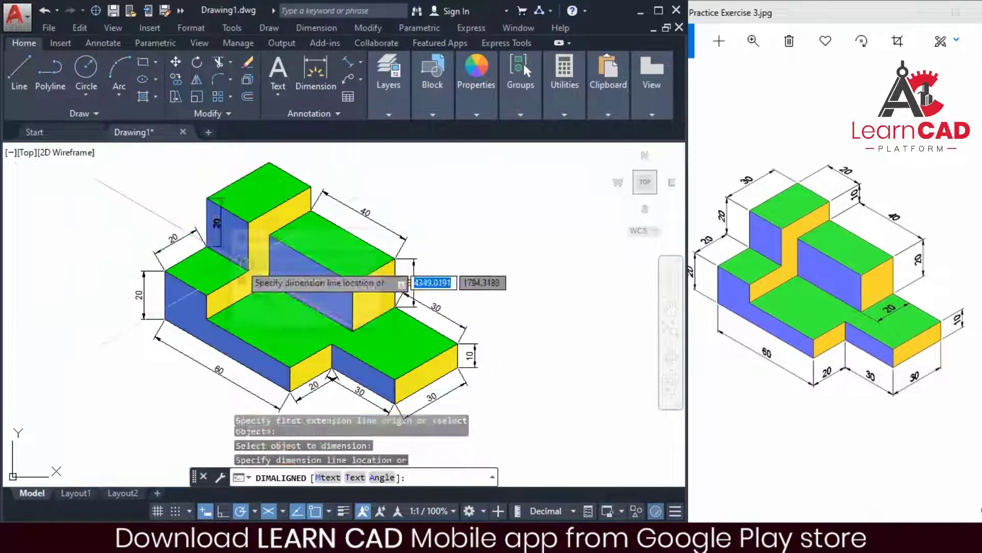
left_click(206, 225)
Add aligned dimensions to the two back edges of the tower's green top face, placed outside the block
key("space")
key("space")
left_click(261, 181)
left_click(345, 240)
left_click(312, 179)
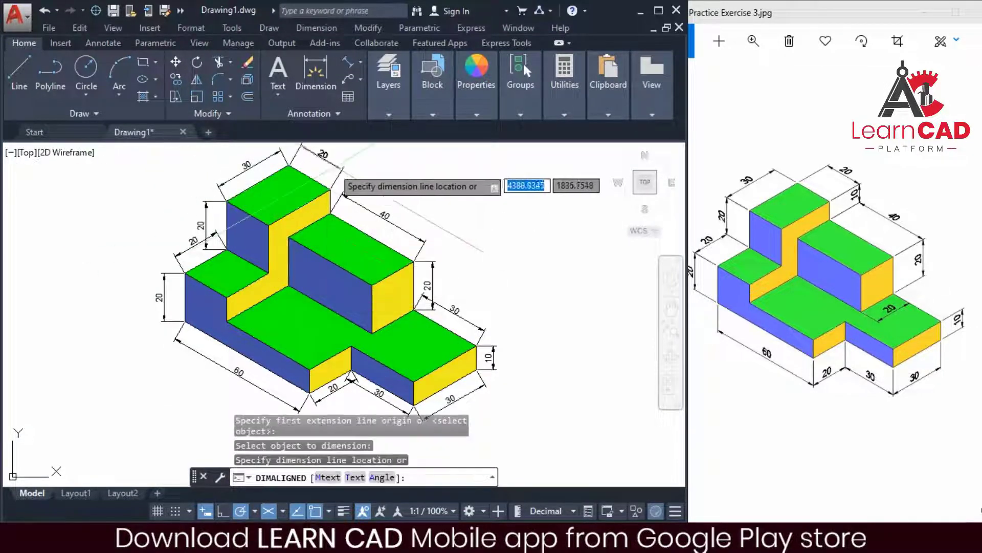
left_click(333, 171)
Add aligned dimensions to the tower's short right vertical edge and to the bottom edge of the middle block's yellow face
key("space")
key("space")
scroll(331, 200, "up", 5)
left_click(330, 205)
left_click(357, 223)
key("space")
key("space")
left_click(410, 326)
left_click(450, 339)
key("Escape")
key("Escape")
Zoom to a window around the whole block to check its aligned dimensions
scroll(446, 319, "down", 6)
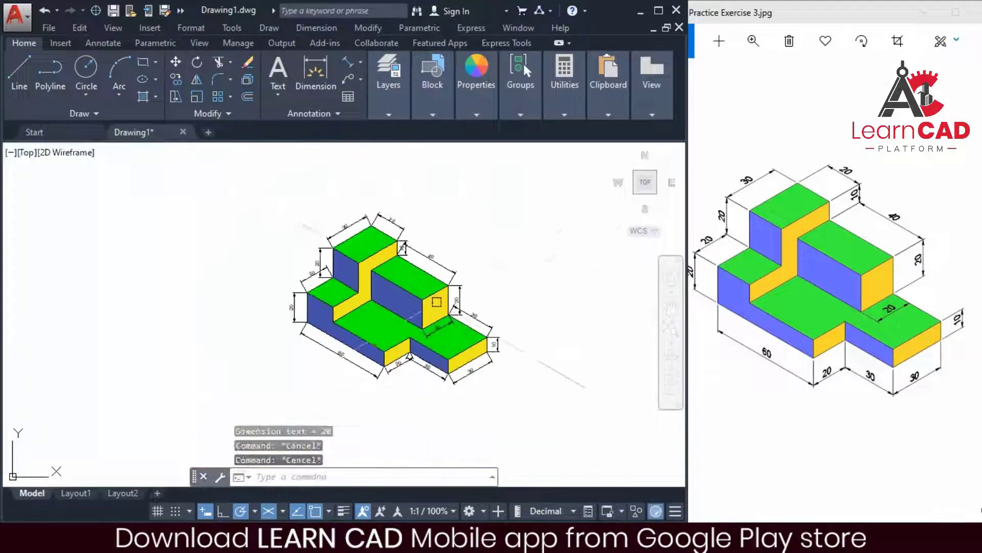
type("z")
key("space")
left_click(260, 201)
left_click(538, 407)
key("Escape")
key("Escape")
key("Escape")
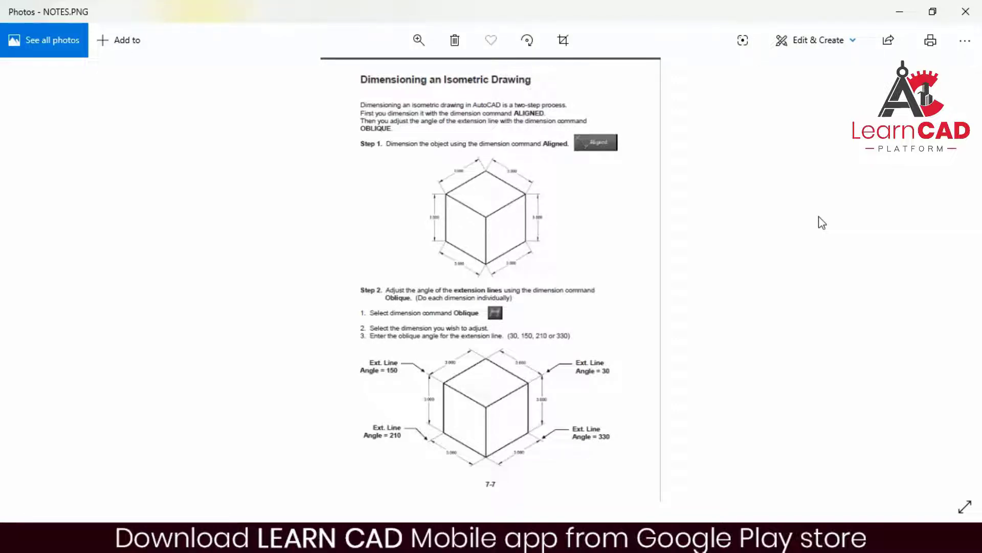
Switch to NOTES.PNG in Photos and examine the oblique extension line angles for isometric dimensions
left_click(416, 39)
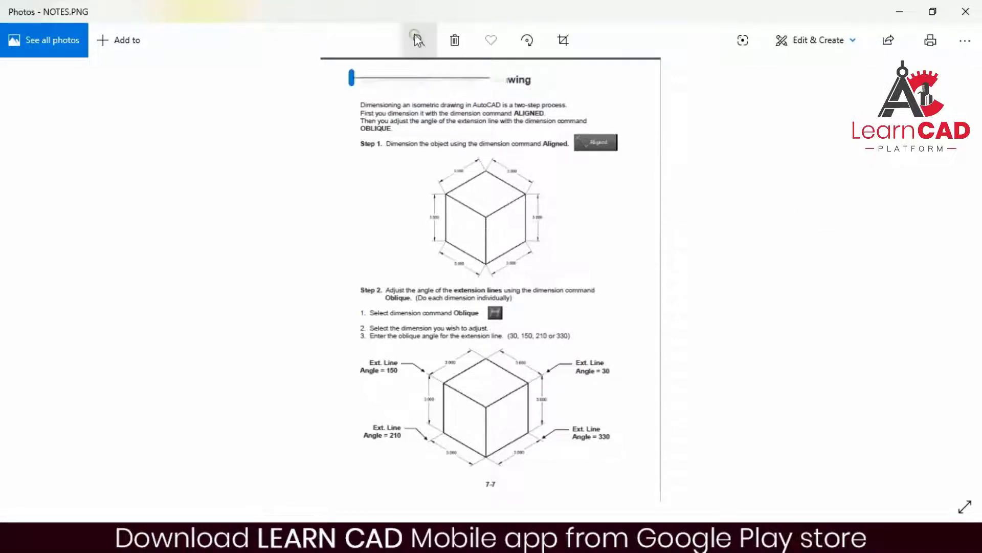
left_click(372, 78)
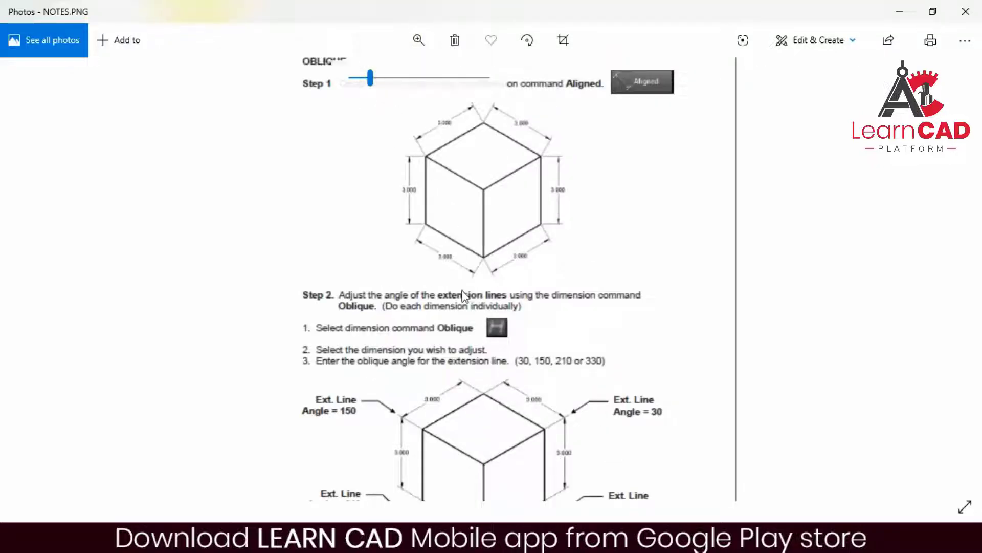
scroll(491, 256, "down", 3)
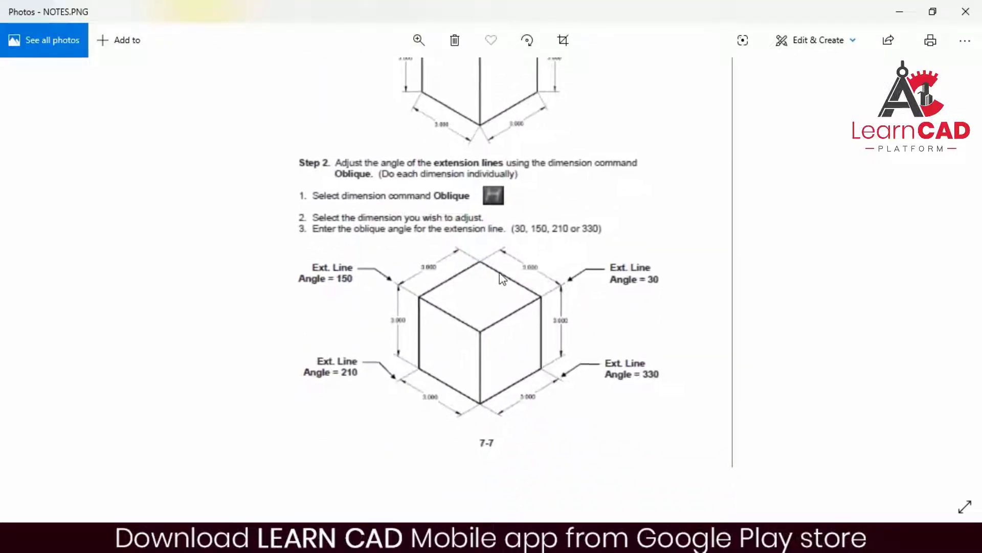
scroll(503, 278, "up", 1)
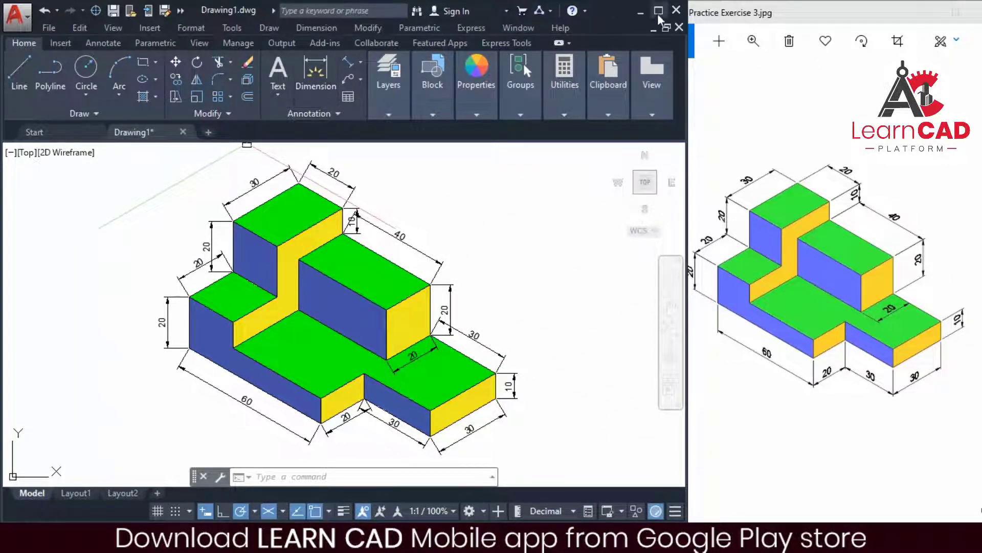
Apply a 30-degree oblique angle to the vertical dimension beside the front low block's yellow face
left_click(329, 116)
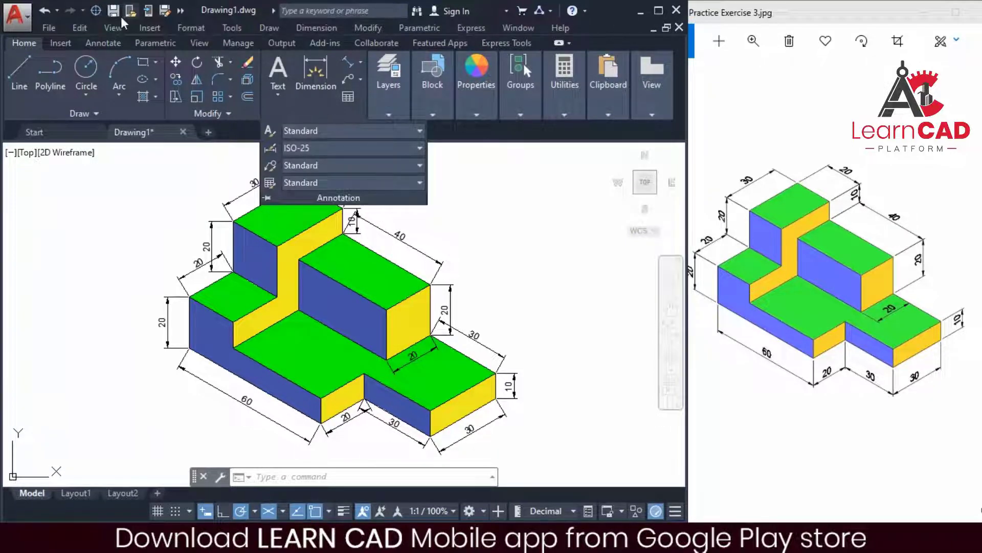
left_click(98, 42)
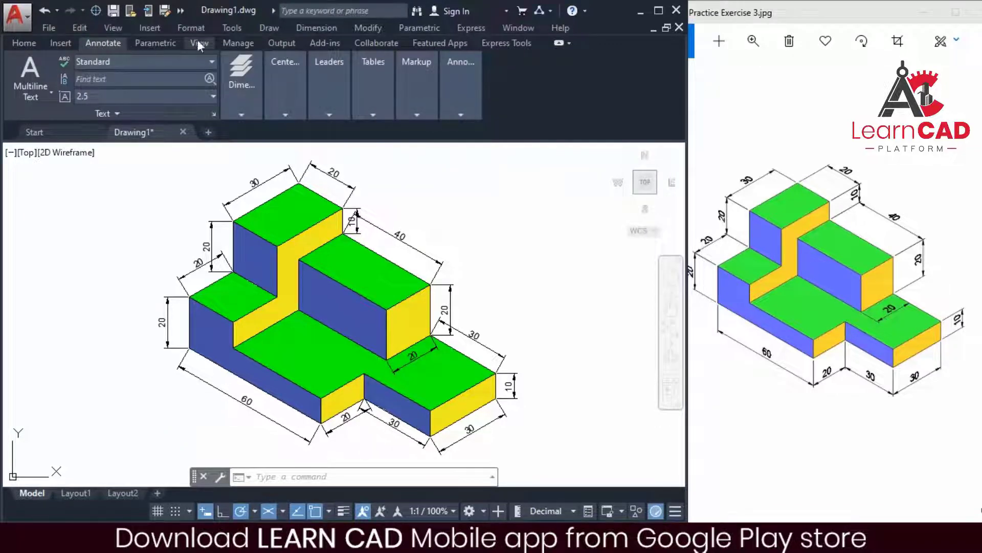
mouse_move(245, 82)
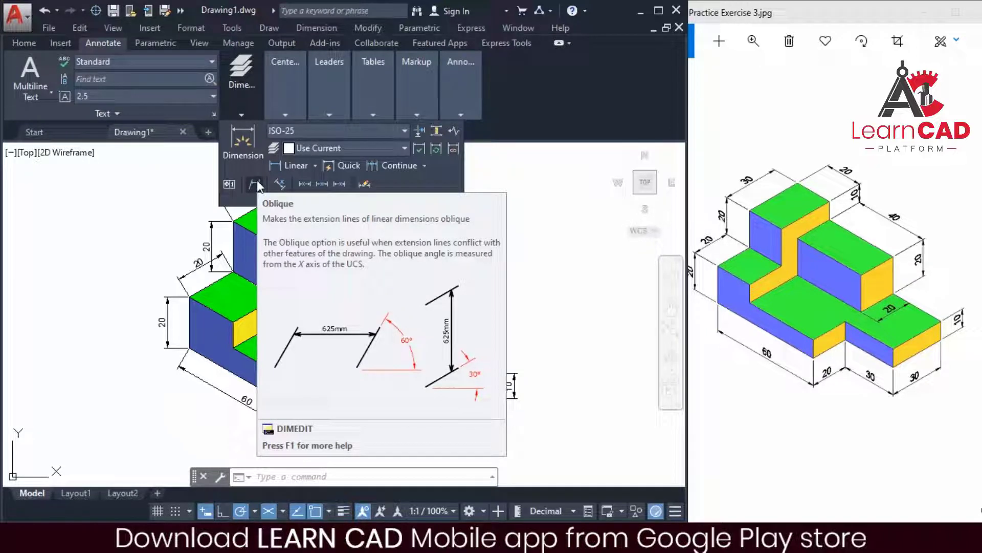
left_click(257, 179)
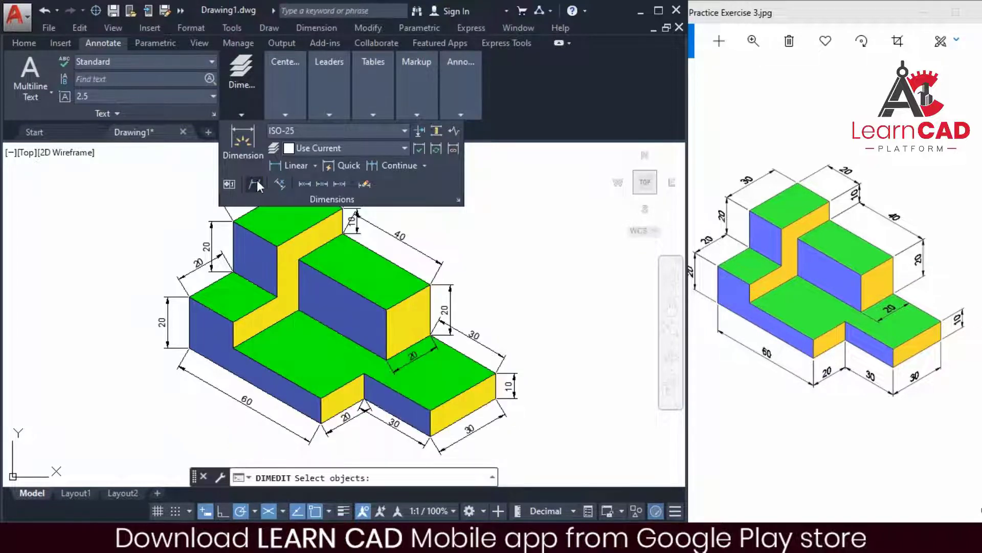
left_click(511, 387)
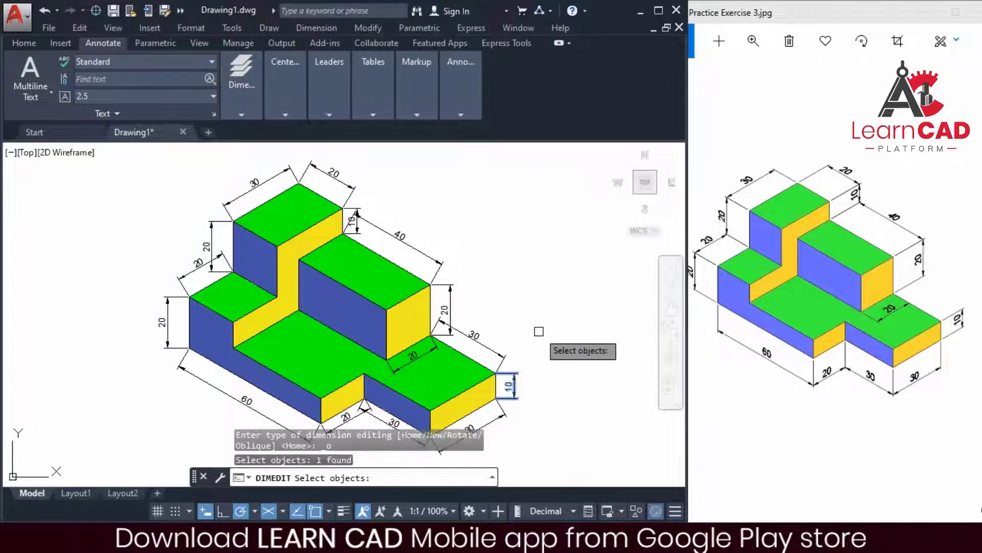
key("Return")
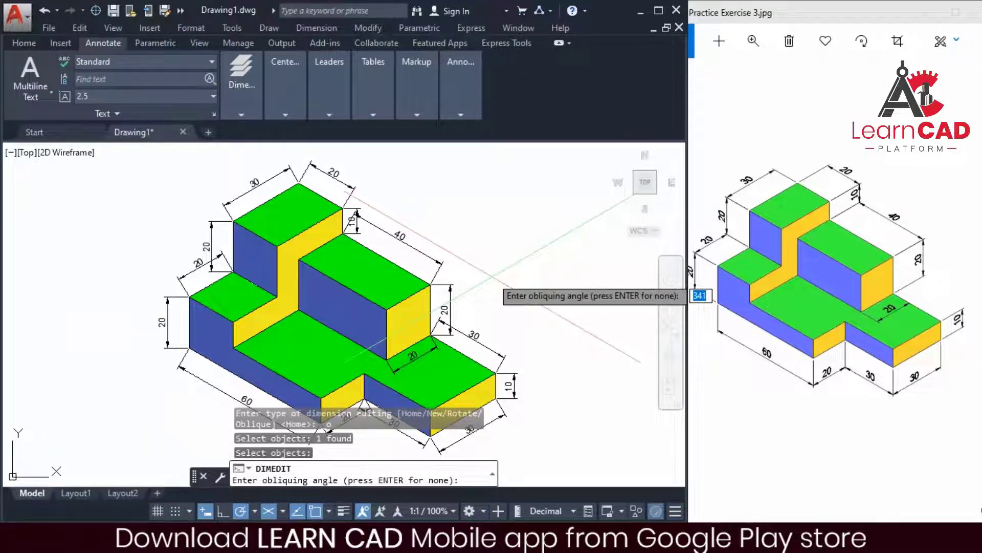
type("30")
key("Return")
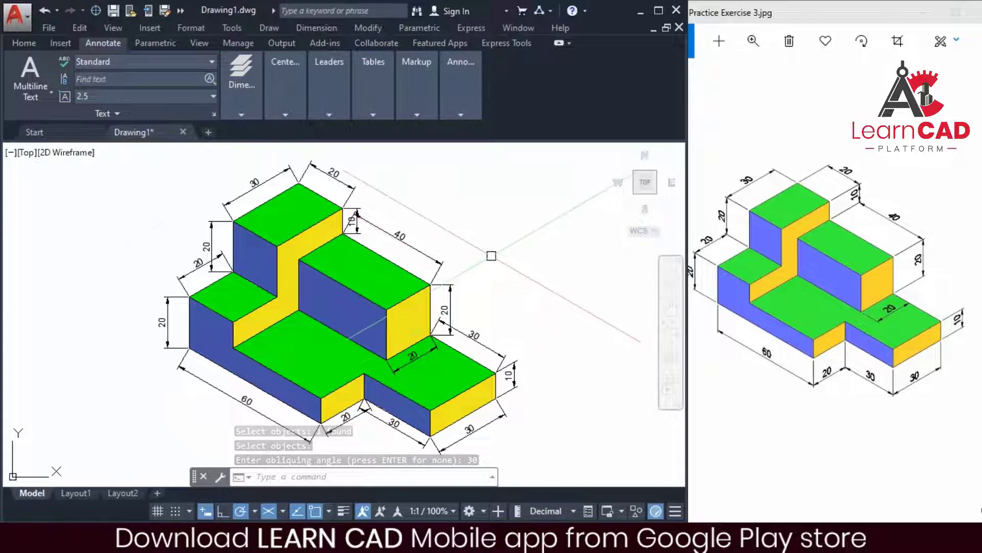
Apply a 30-degree oblique angle to the vertical dimension beside the middle block's yellow face
mouse_move(233, 101)
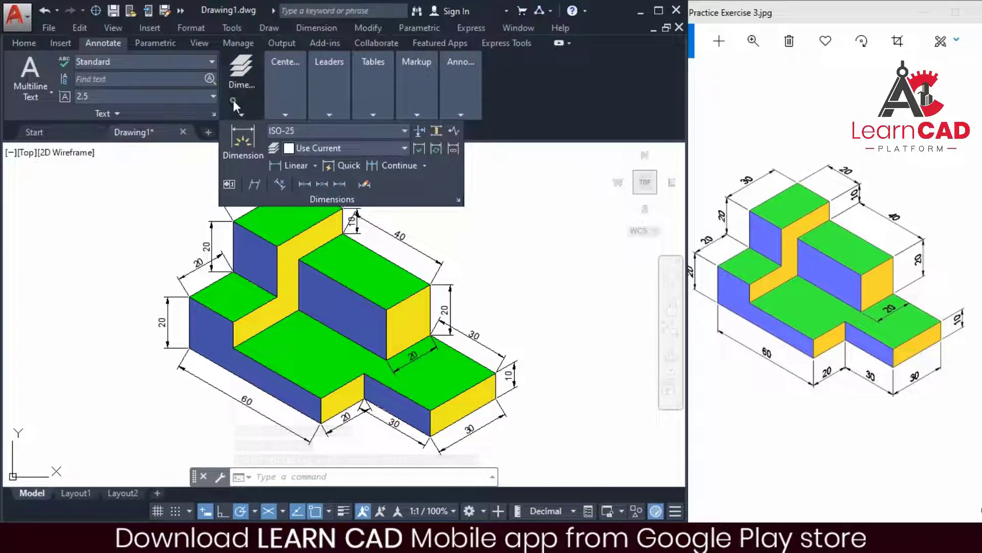
left_click(259, 185)
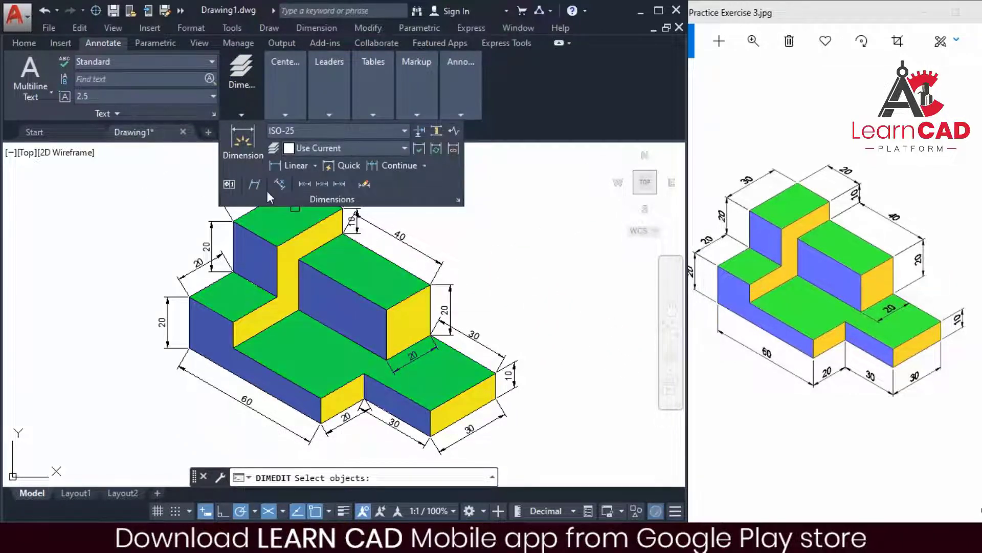
left_click(449, 310)
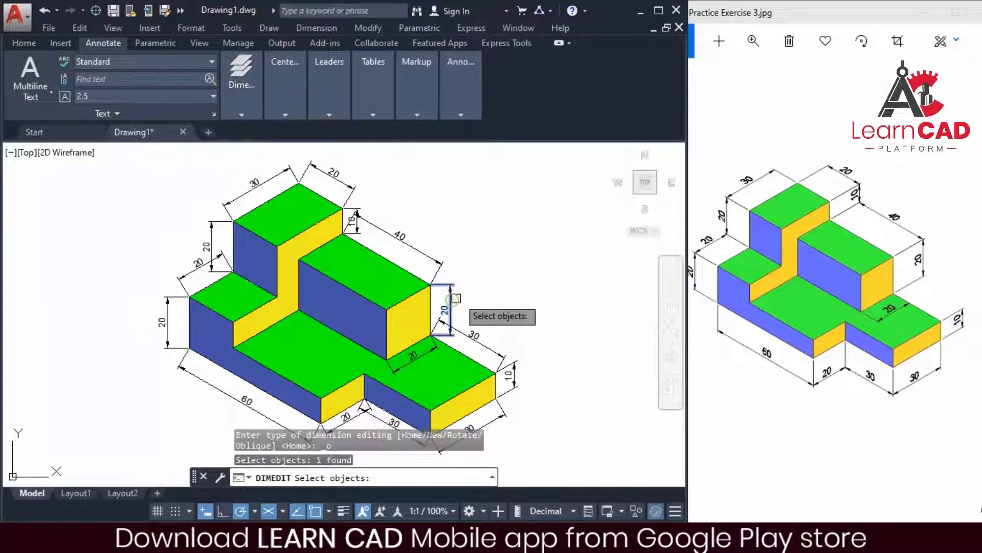
key("Return")
type("30")
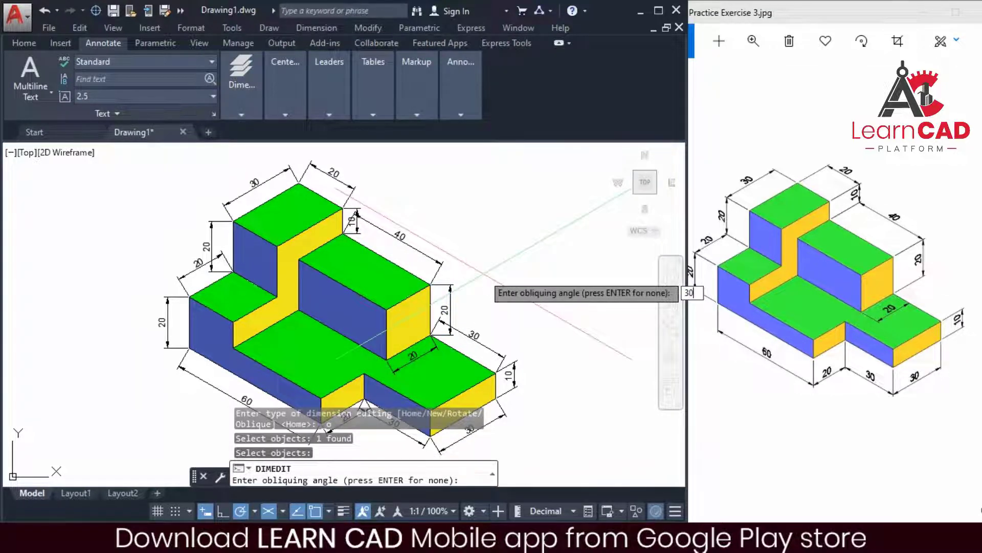
key("Return")
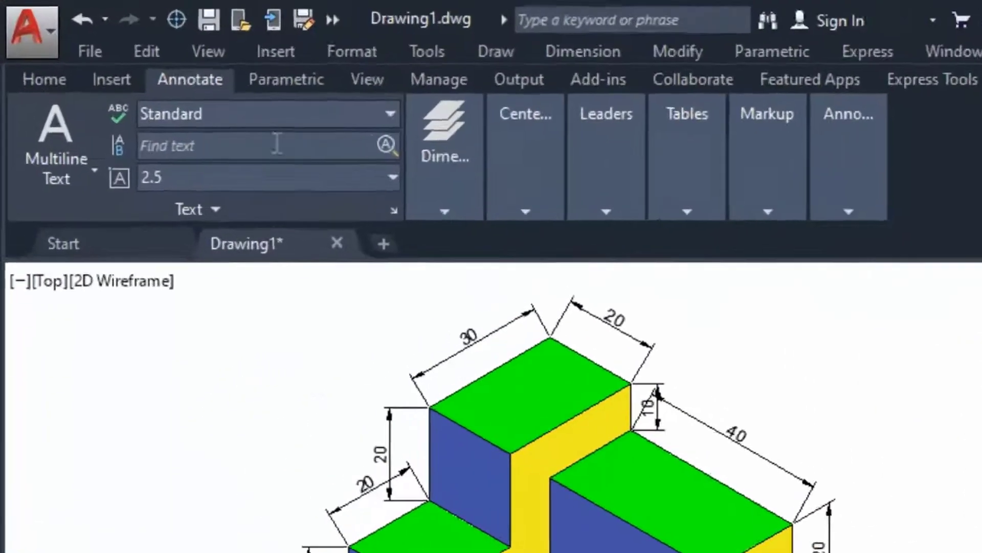
Oblique the vertical dimension beside the tower's short right edge by 30 degrees
mouse_move(242, 97)
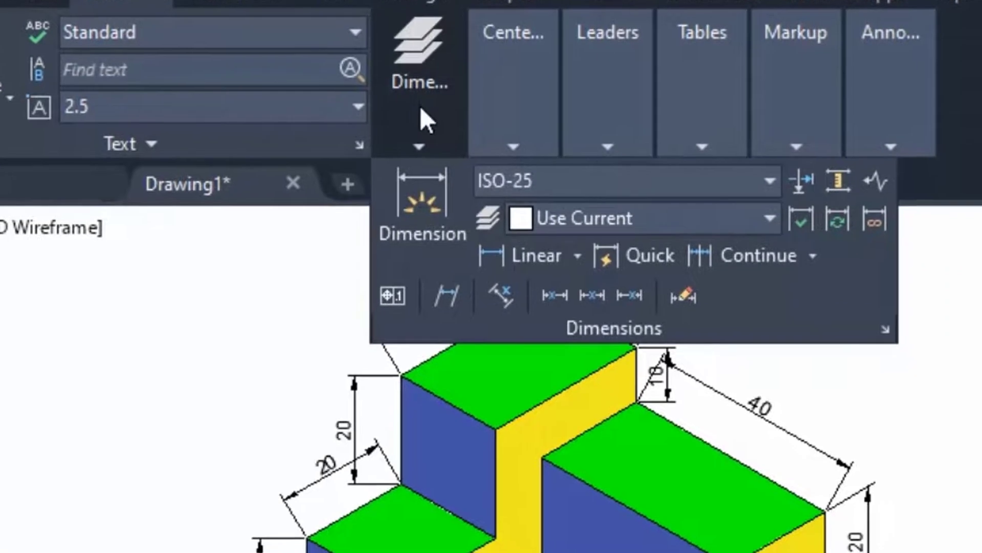
left_click(452, 303)
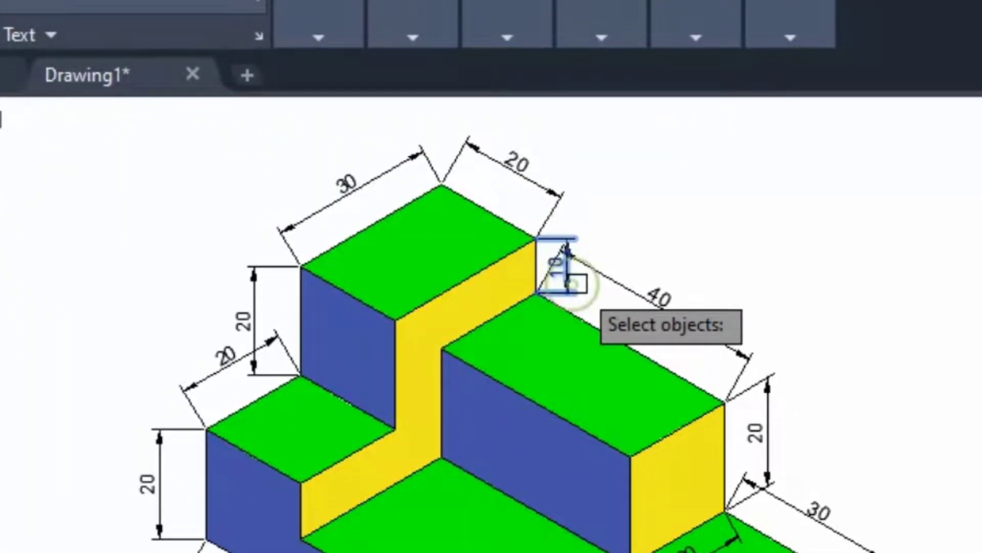
left_click(576, 283)
key("Return")
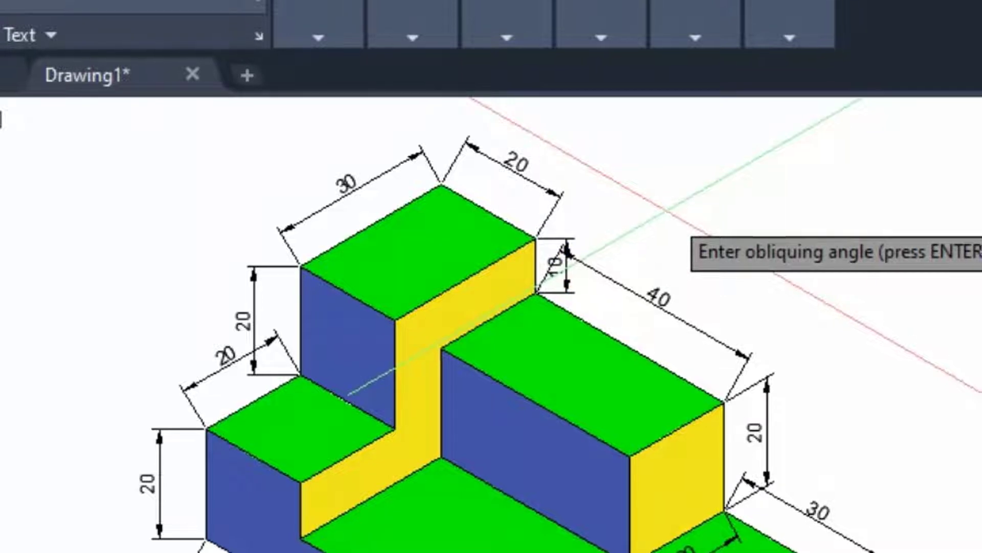
type("30")
key("Return")
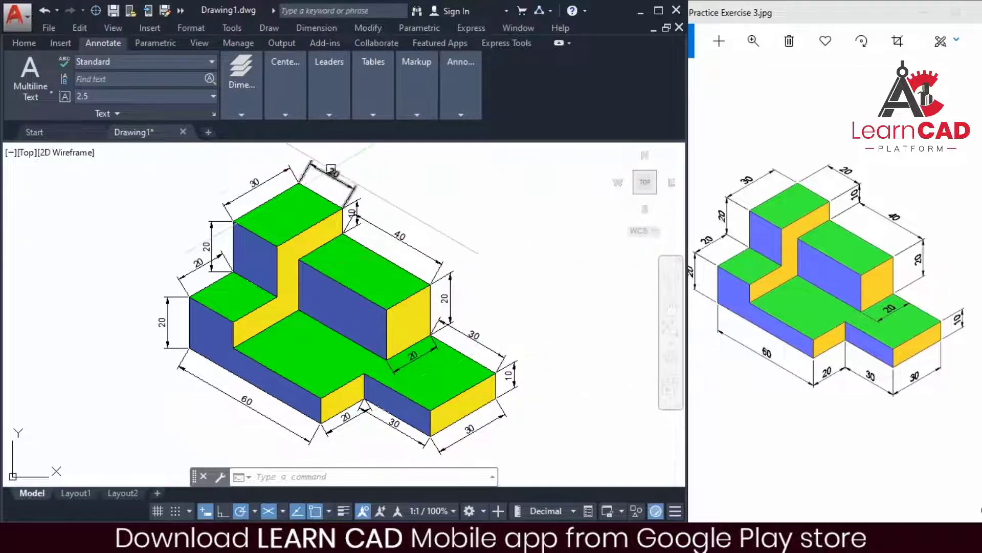
Apply a 30-degree oblique angle to the three dimensions along the upper right edges of the tower, middle block and front low block
left_click(245, 103)
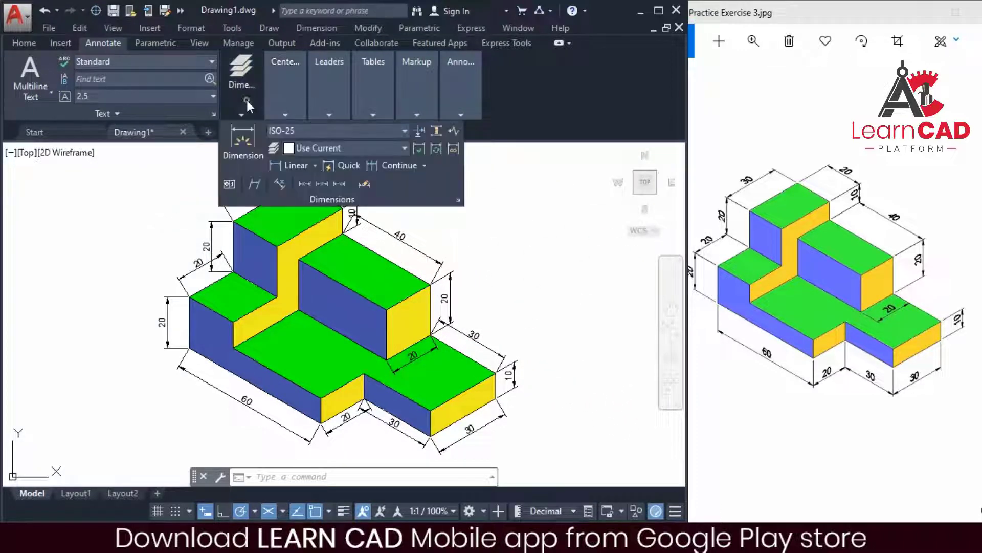
left_click(254, 182)
left_click(393, 234)
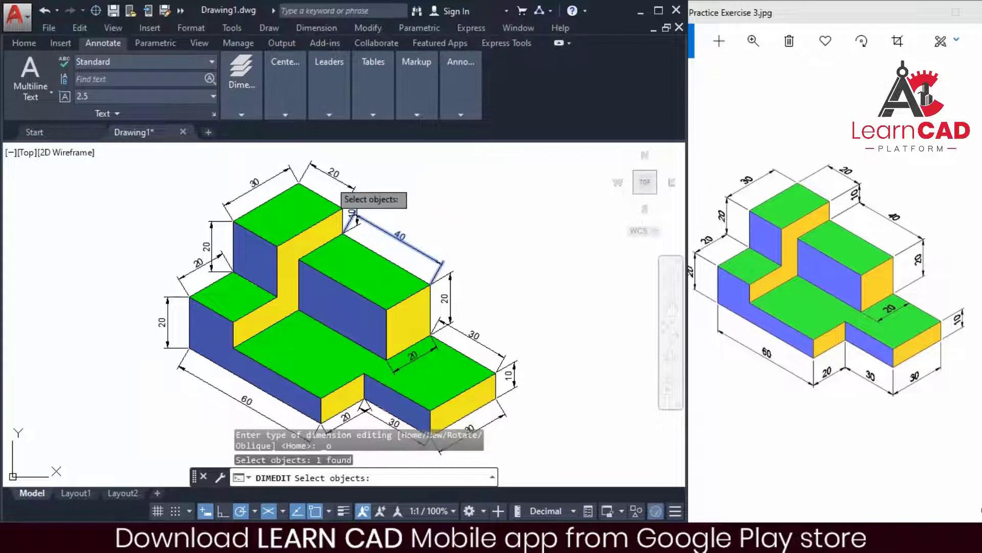
left_click(330, 180)
left_click(468, 334)
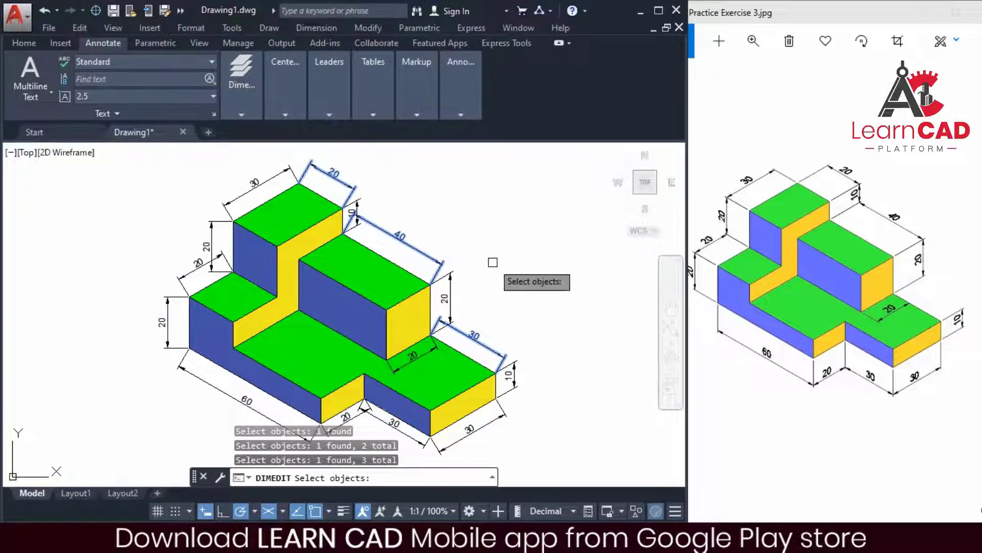
key("Return")
type("30")
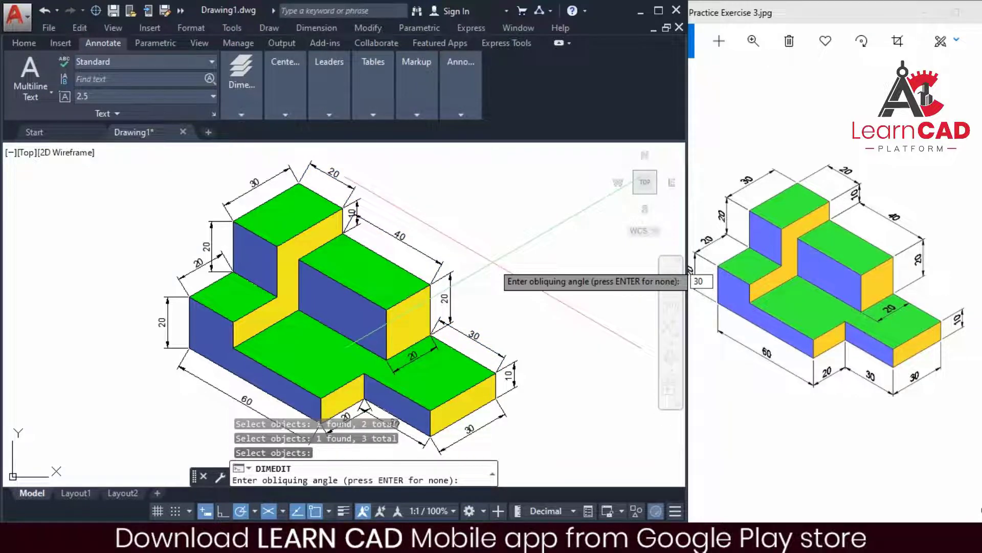
key("Return")
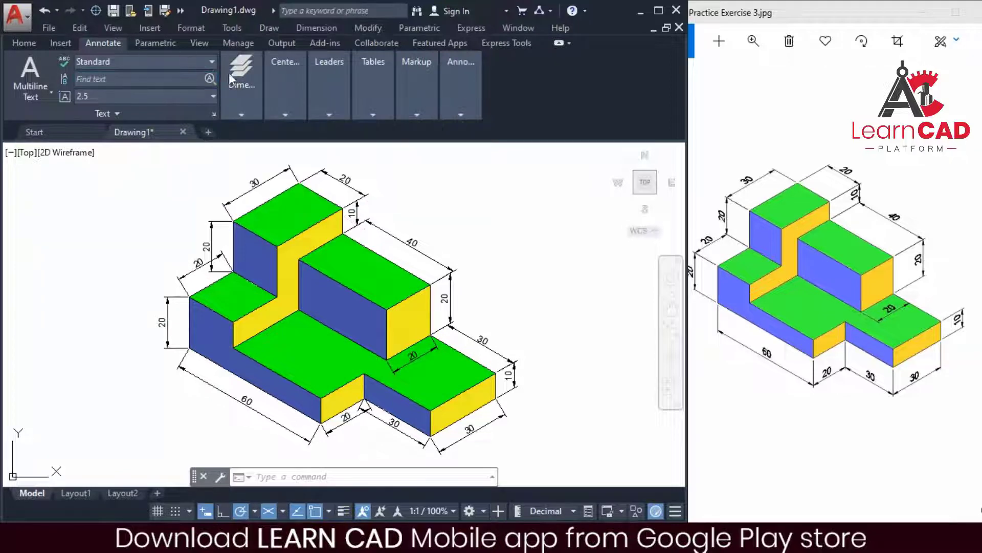
Apply a 150-degree oblique angle to the dimensions along the upper left edges of the tower and the left low step
mouse_move(243, 91)
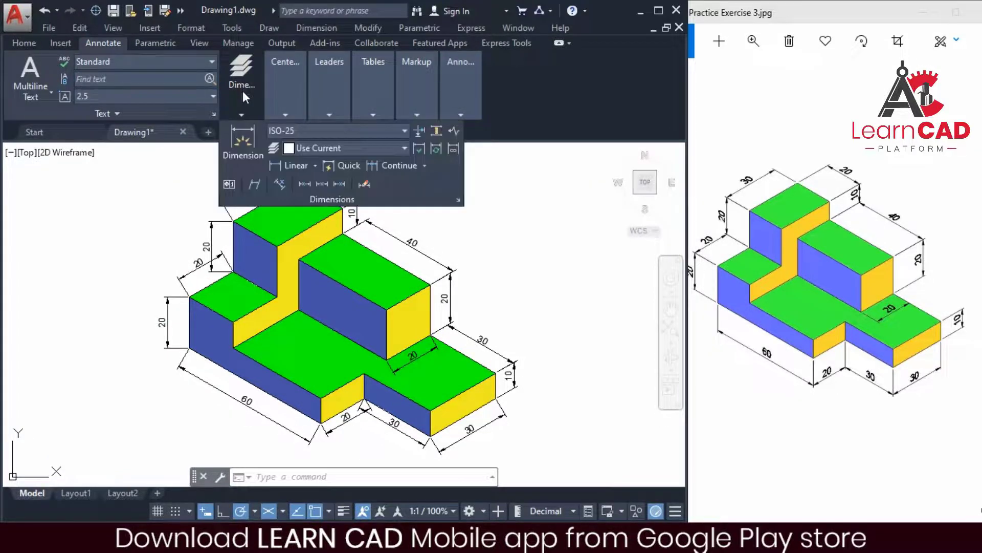
left_click(256, 186)
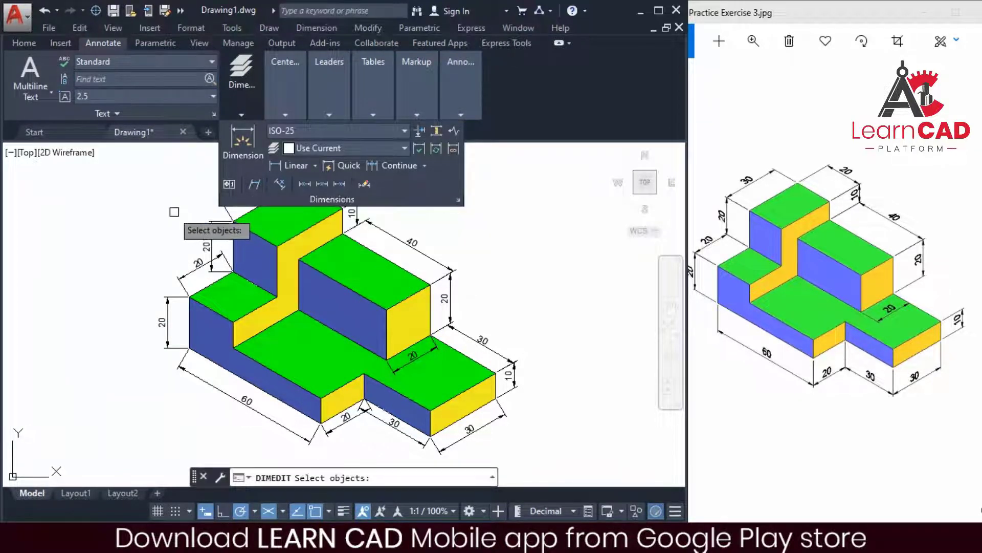
left_click(233, 198)
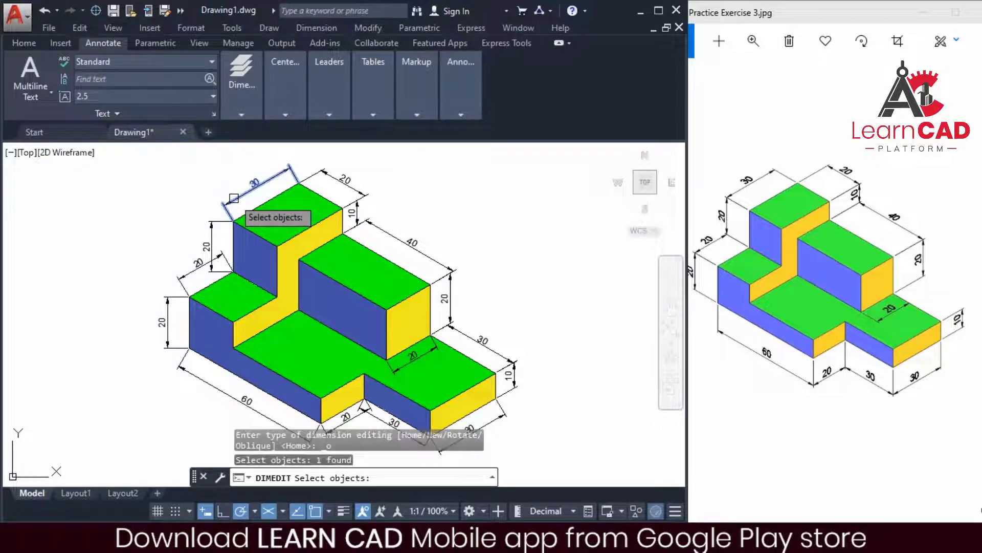
left_click(196, 268)
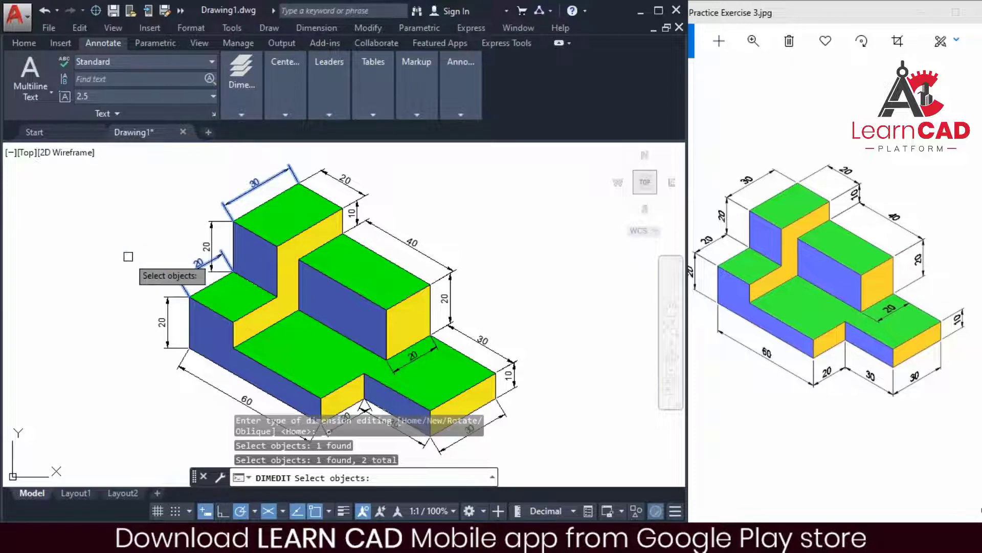
key("Return")
type("150")
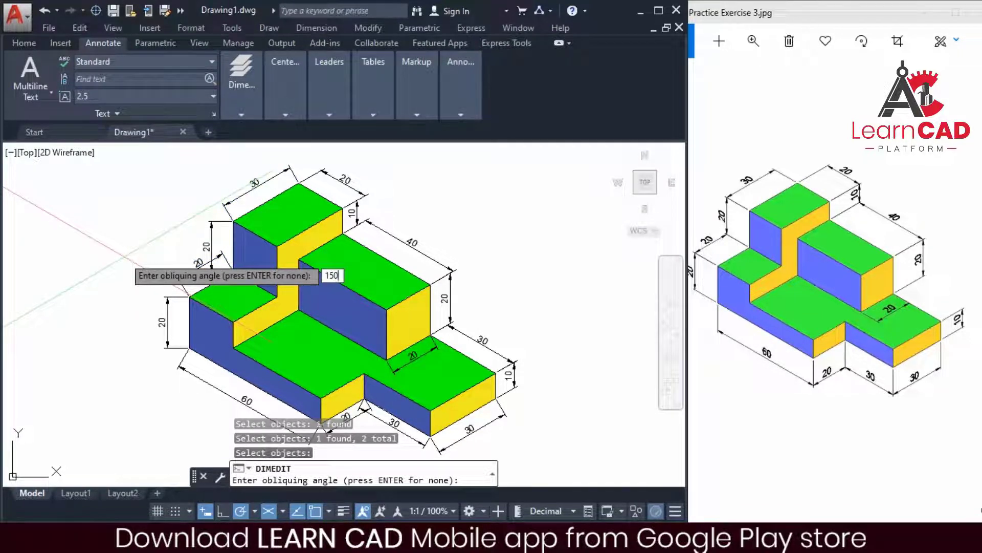
key("Return")
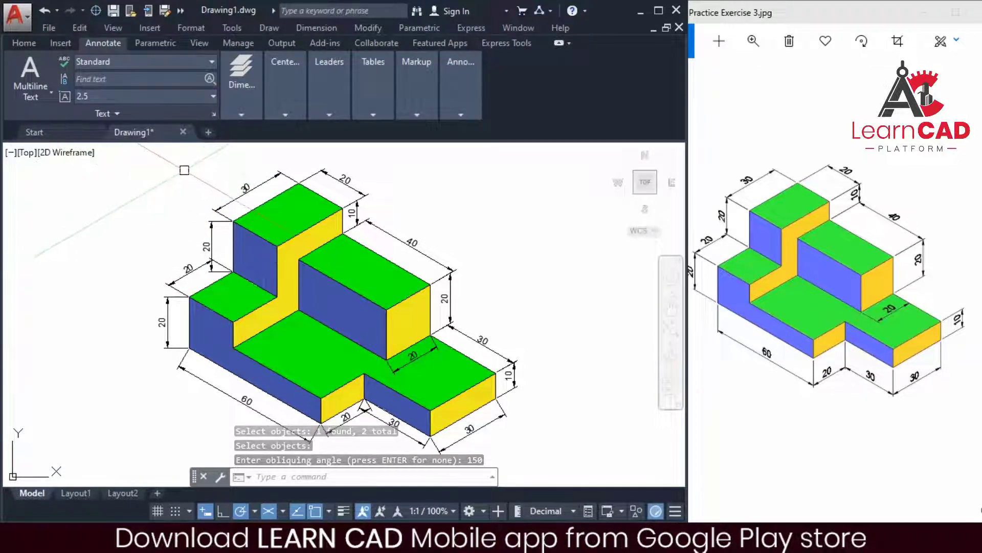
Oblique the two vertical dimensions beside the blue faces of the tower and the left low step by 150 degrees
left_click(230, 91)
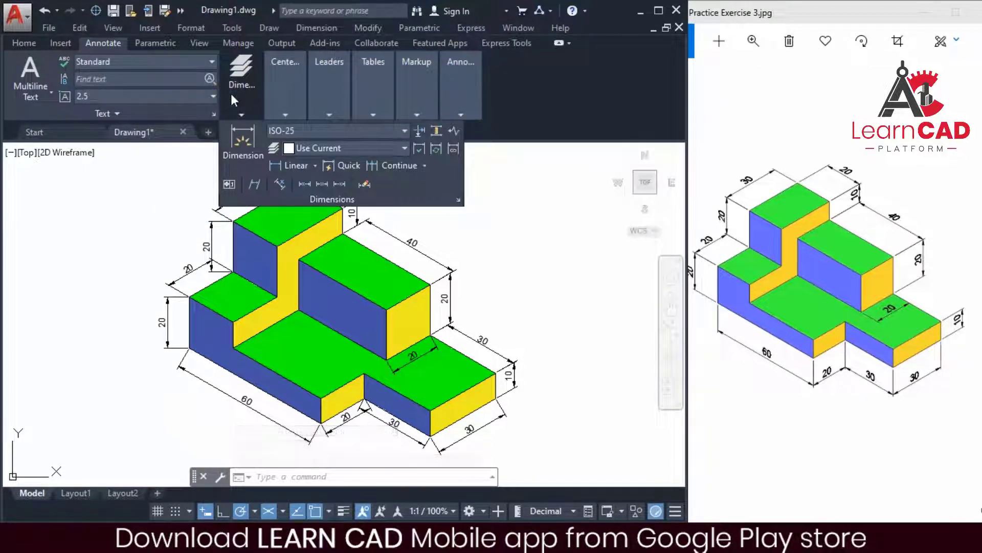
left_click(253, 182)
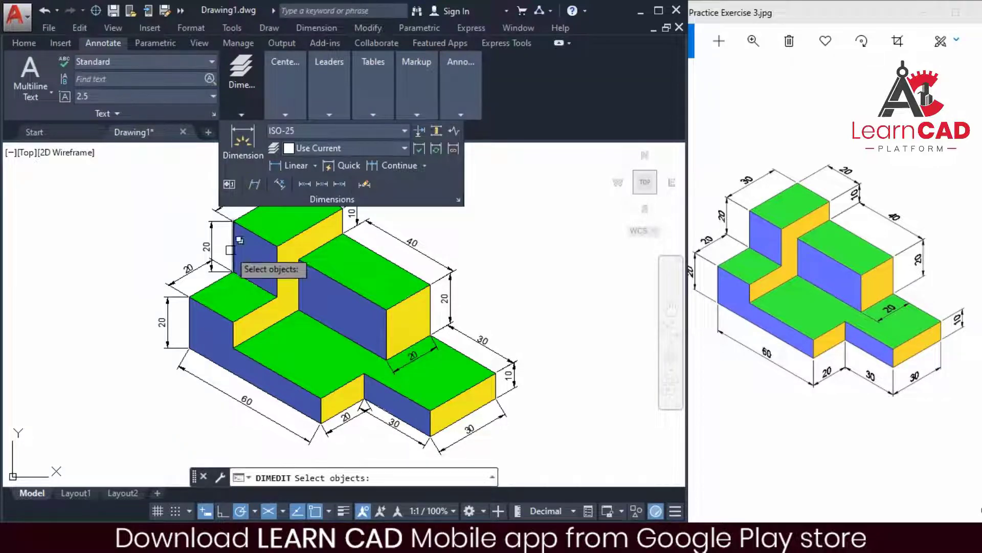
left_click(212, 245)
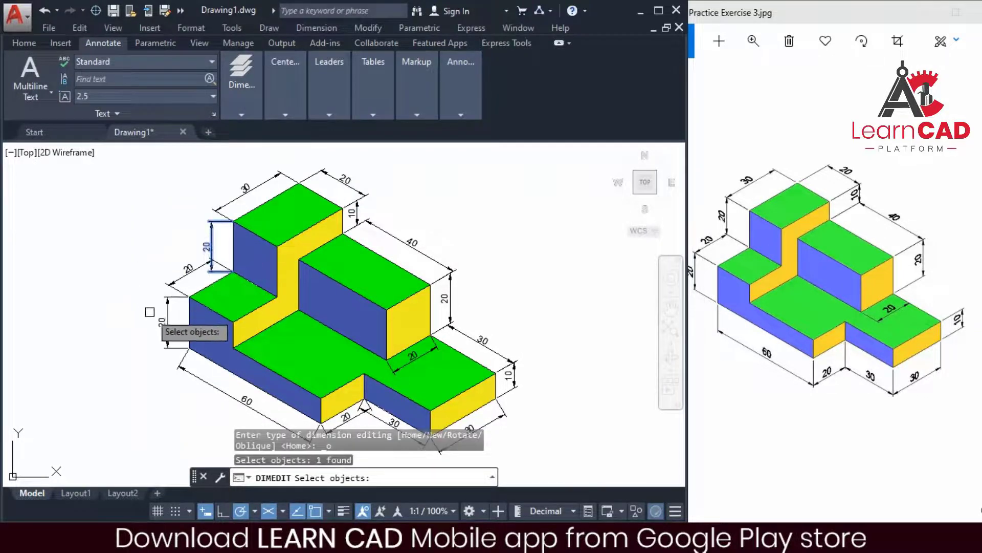
left_click(169, 328)
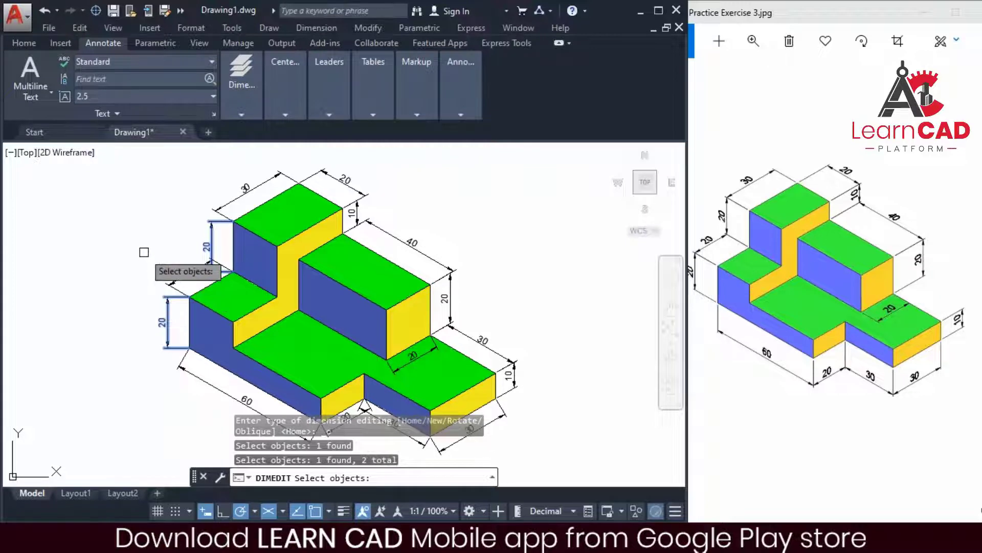
key("Return")
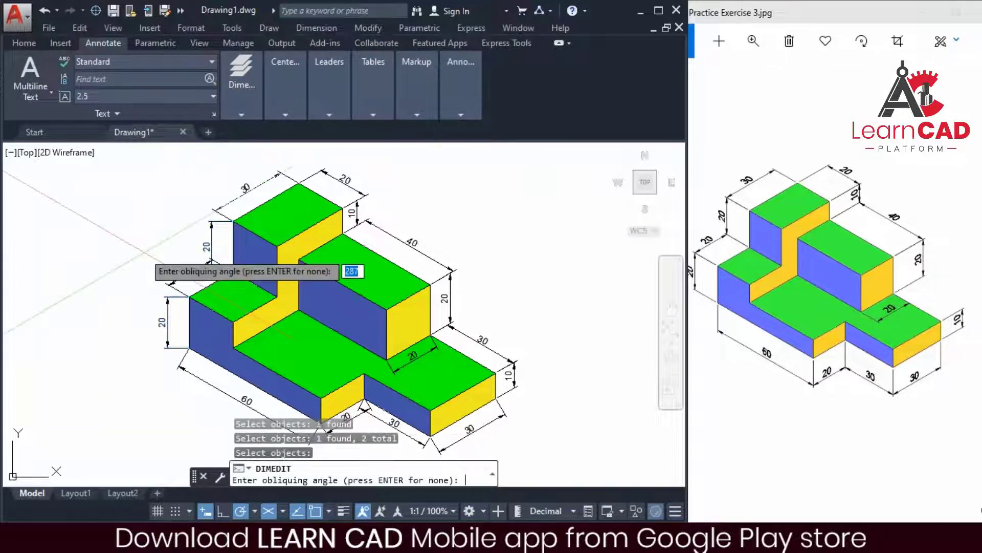
type("150")
key("Return")
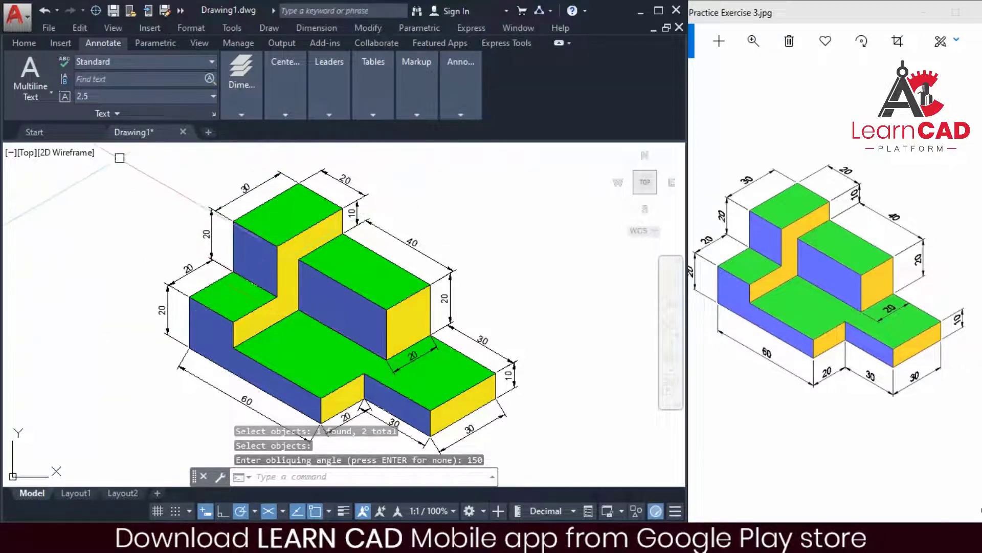
Try a 210-degree oblique angle on the two dimensions below the long base's and front low block's blue faces
left_click(251, 111)
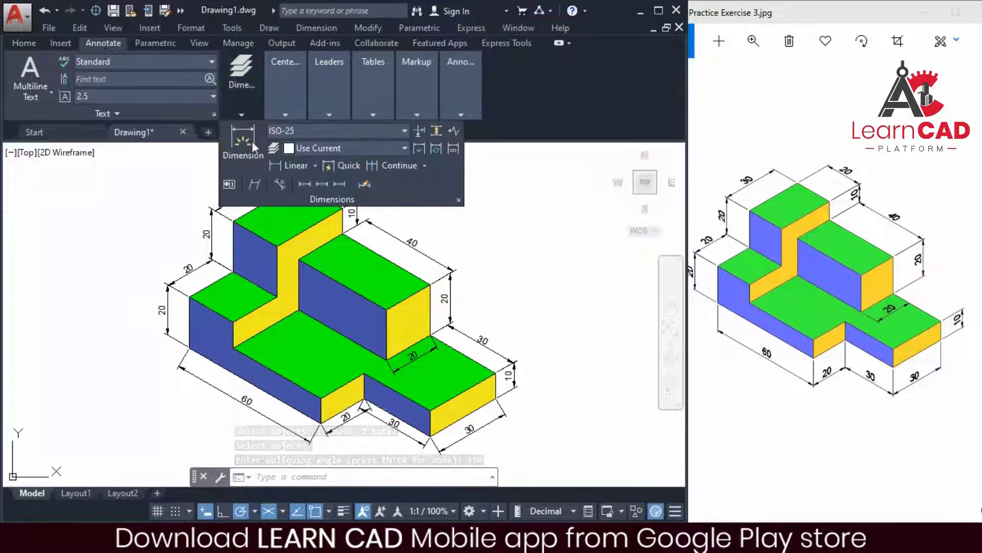
left_click(255, 187)
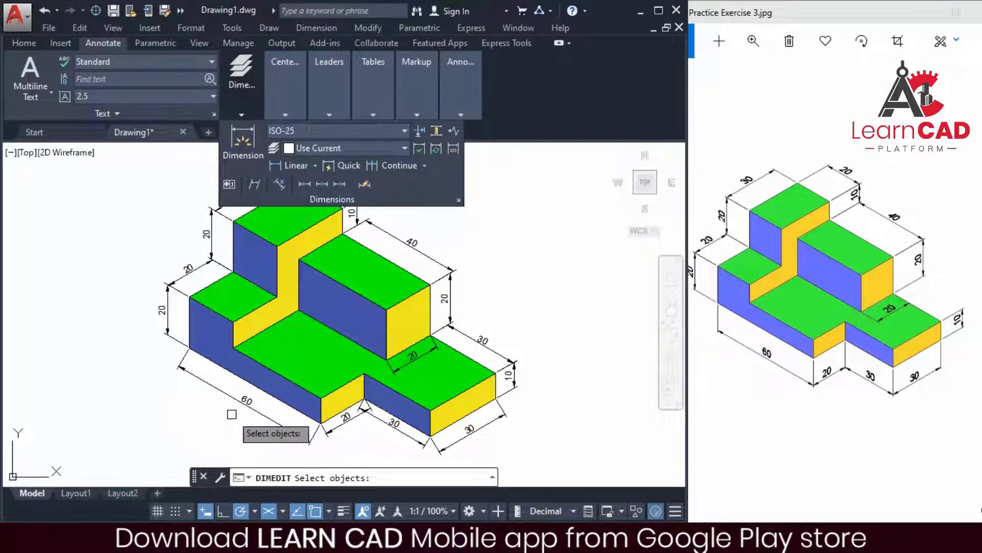
left_click(238, 399)
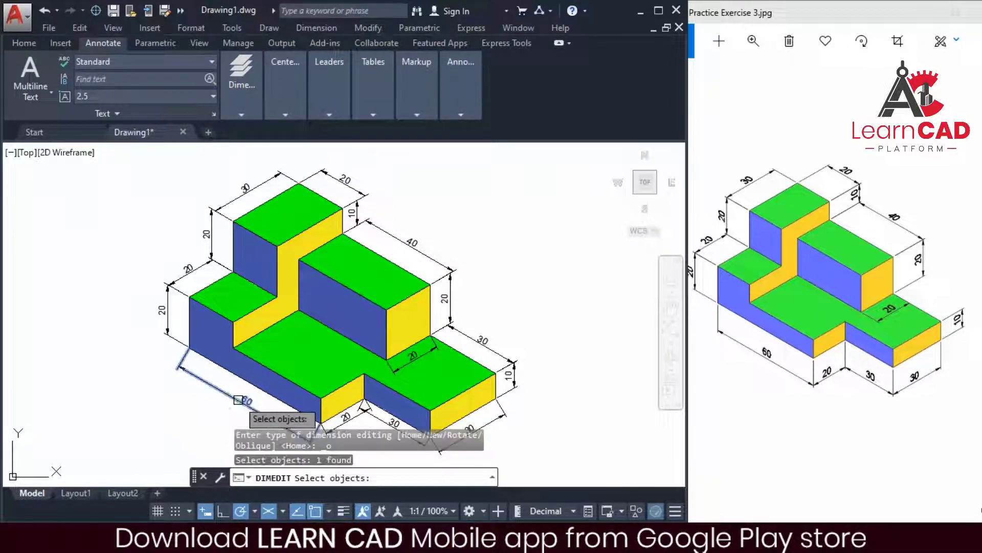
left_click(381, 426)
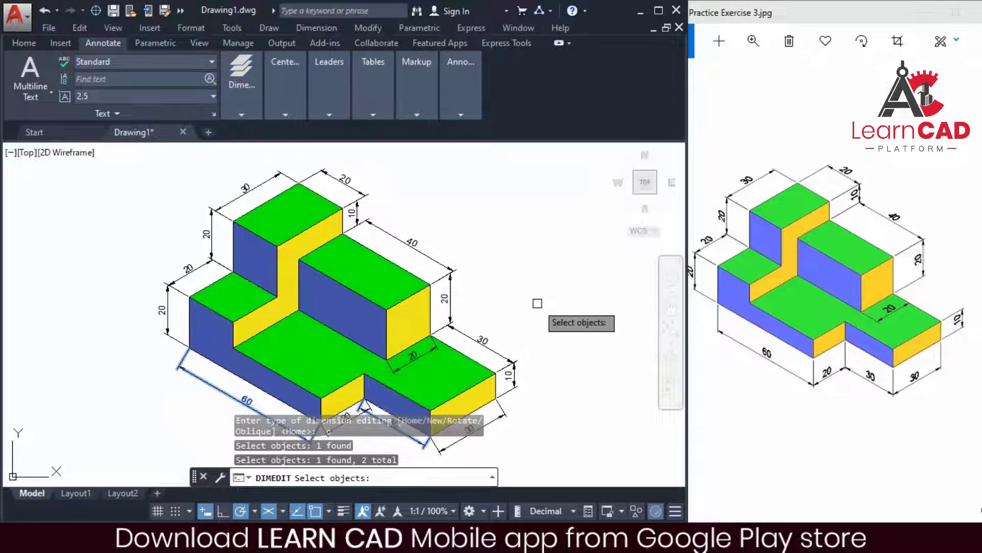
key("Return")
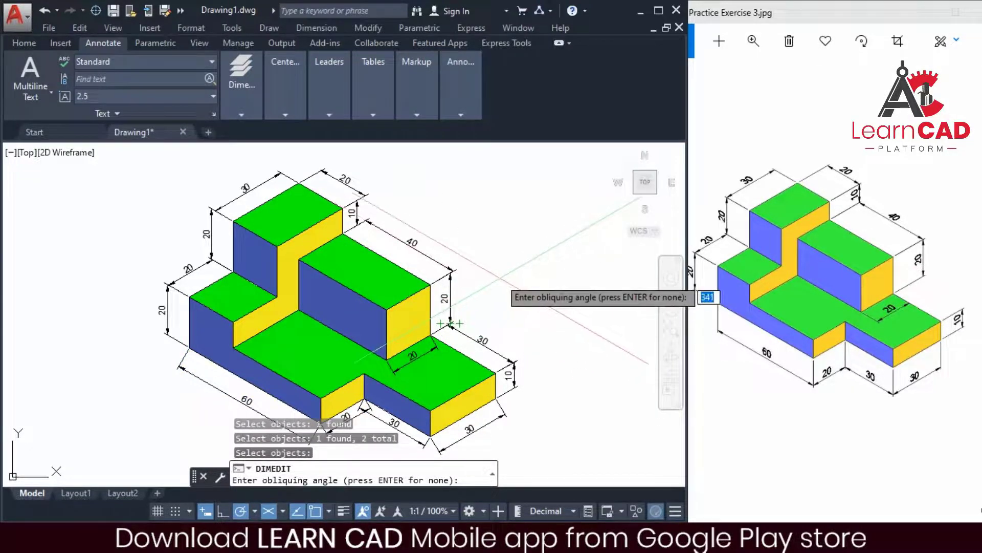
type("210")
key("Return")
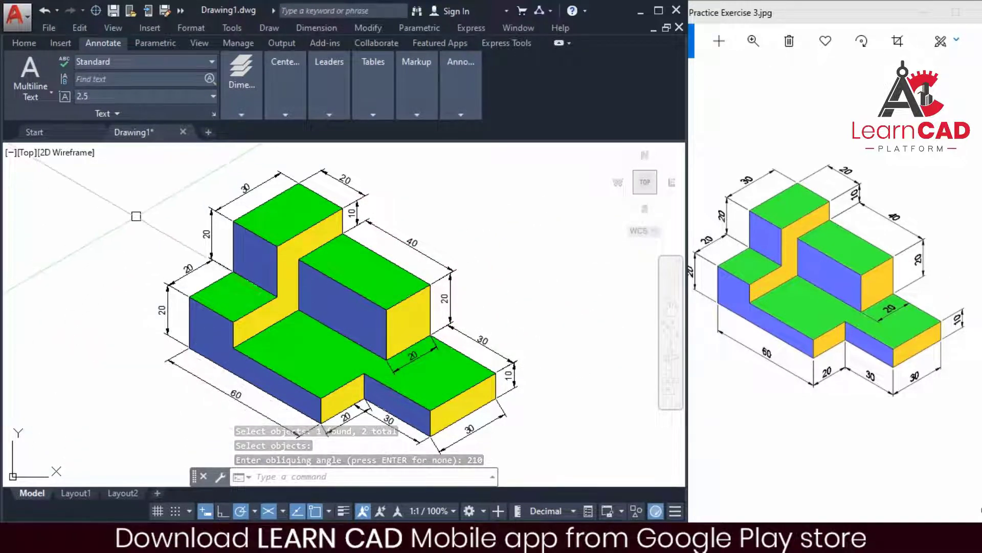
Oblique the 60 and 30 dimensions below the blue faces of the long base and front low block by 90 degrees
left_click(237, 105)
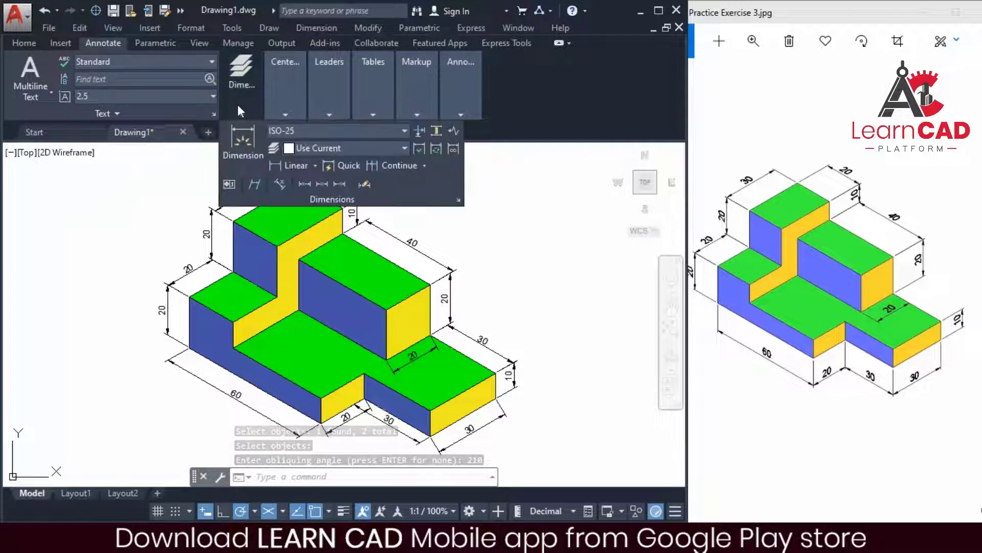
left_click(254, 183)
left_click(198, 380)
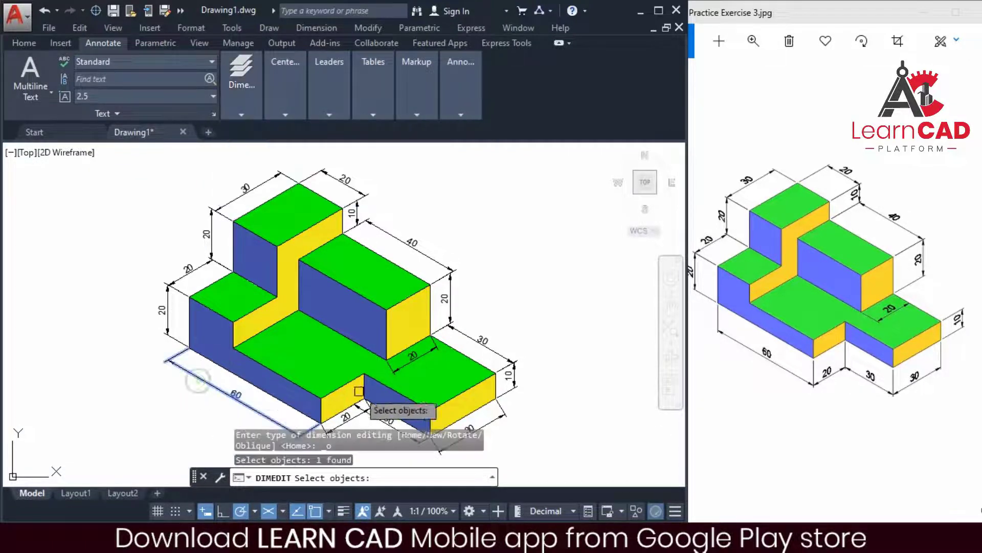
left_click(391, 426)
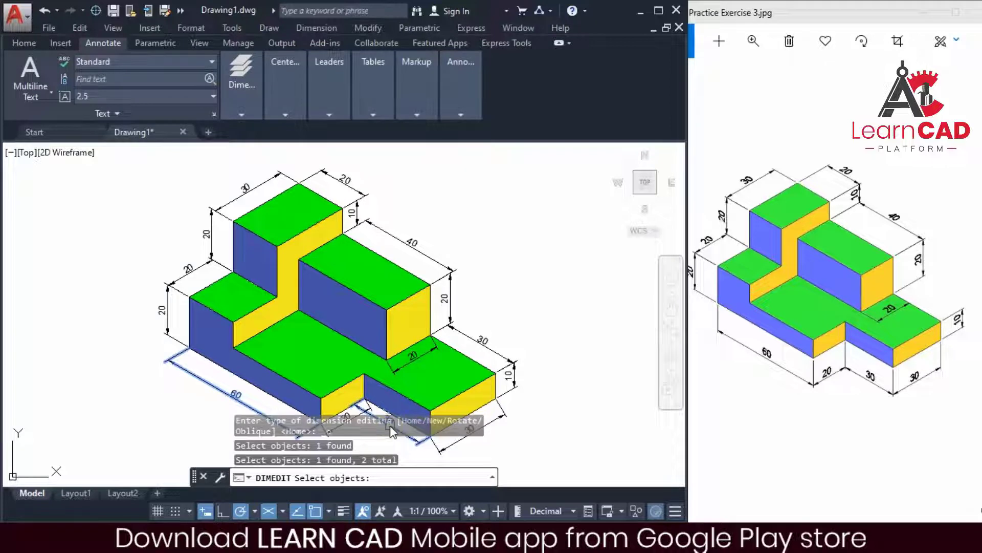
key("Return")
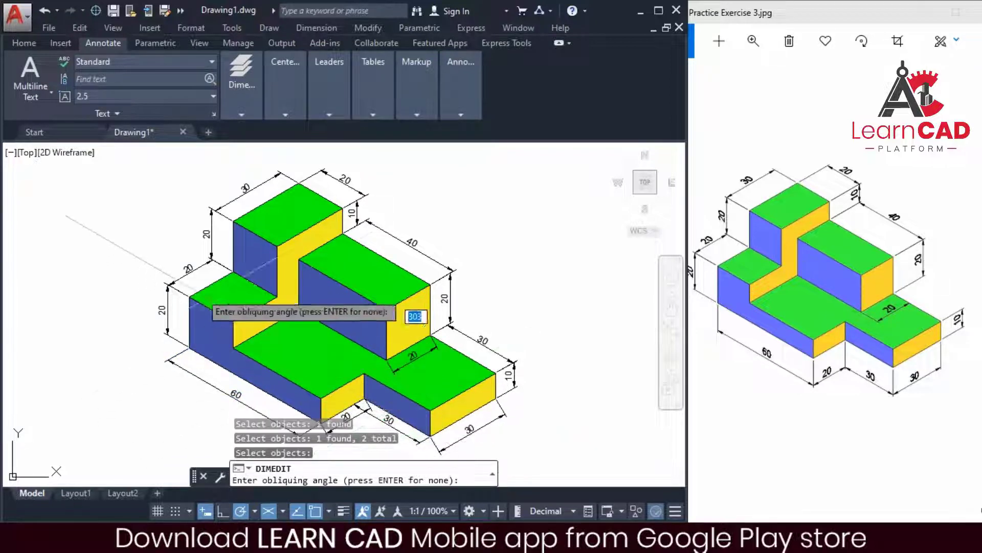
type("90")
key("Return")
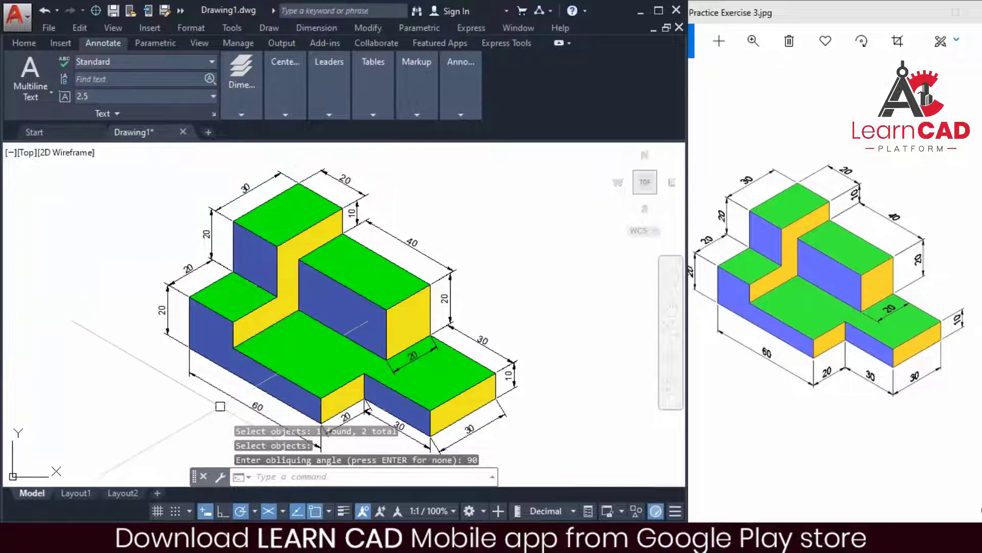
Oblique the 20 and 30 dimensions below the yellow end faces of the long base and front low block by 90 degrees
scroll(389, 434, "up", 2)
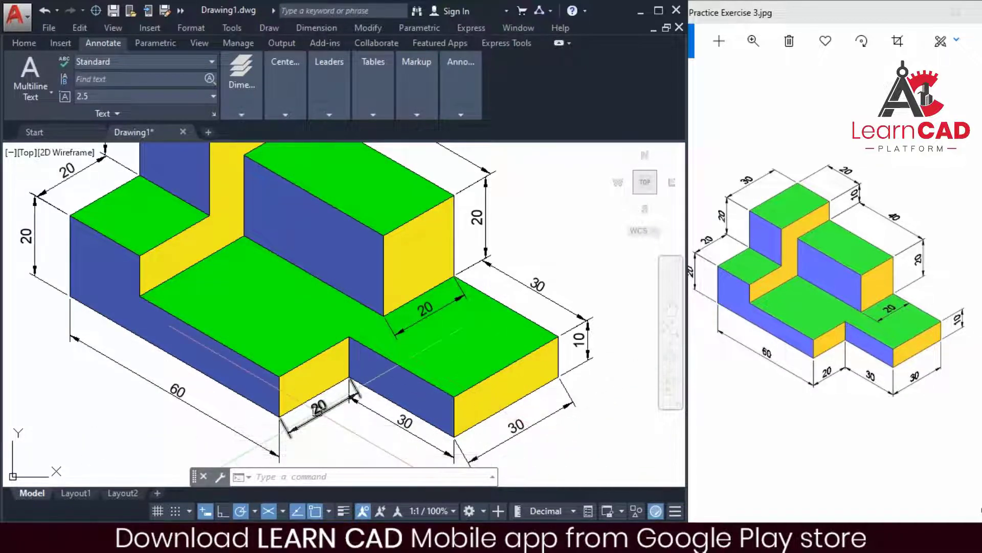
mouse_move(317, 409)
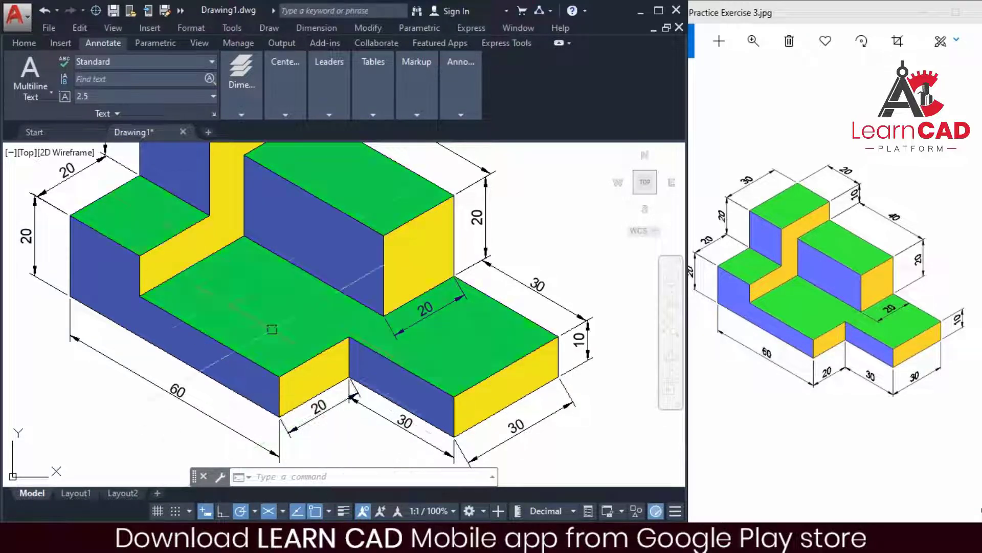
left_click(241, 114)
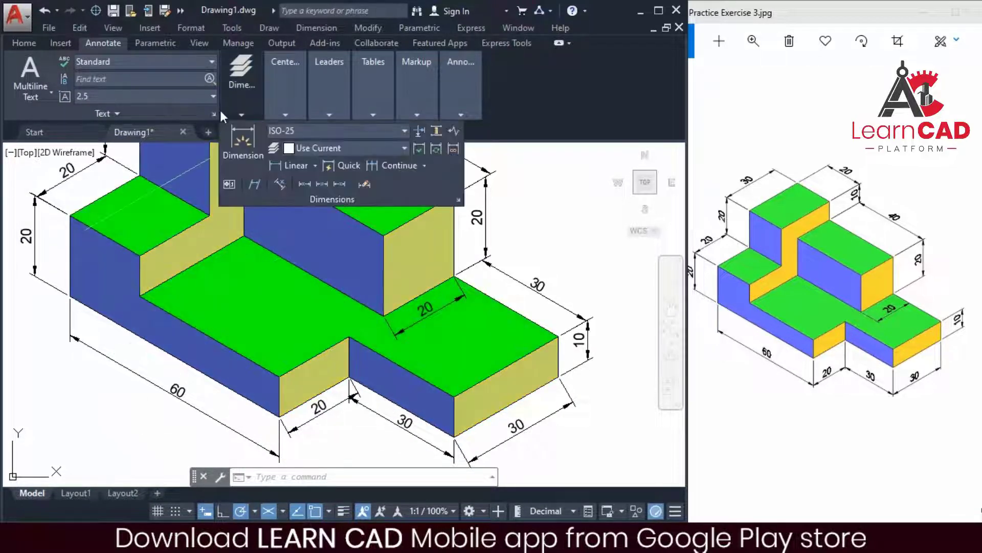
left_click(255, 184)
left_click(327, 419)
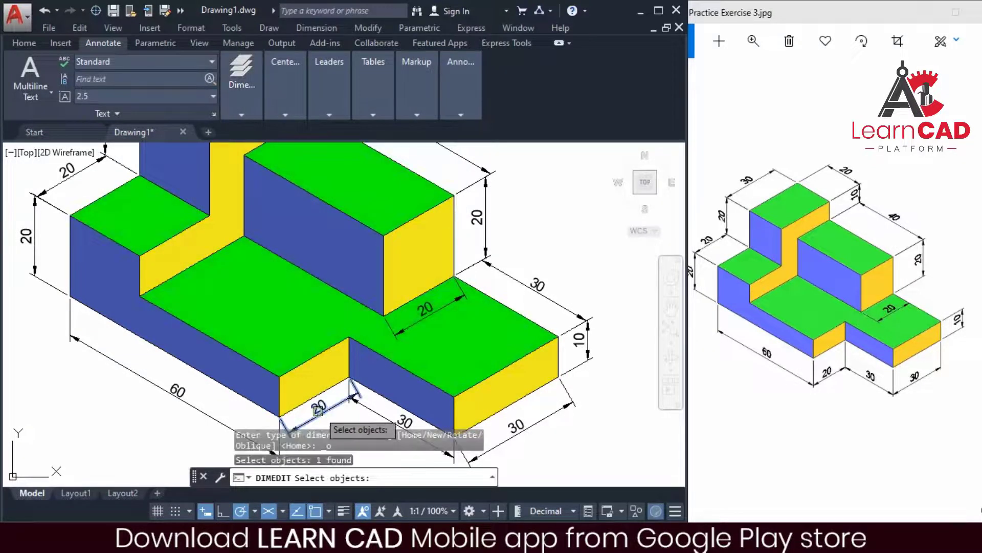
left_click(522, 436)
key("Return")
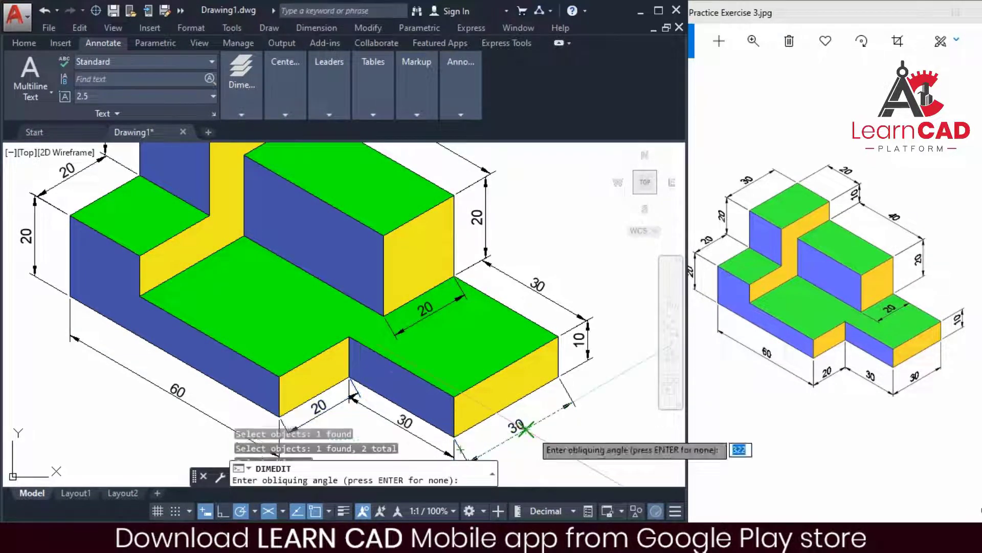
type("90")
key("Return")
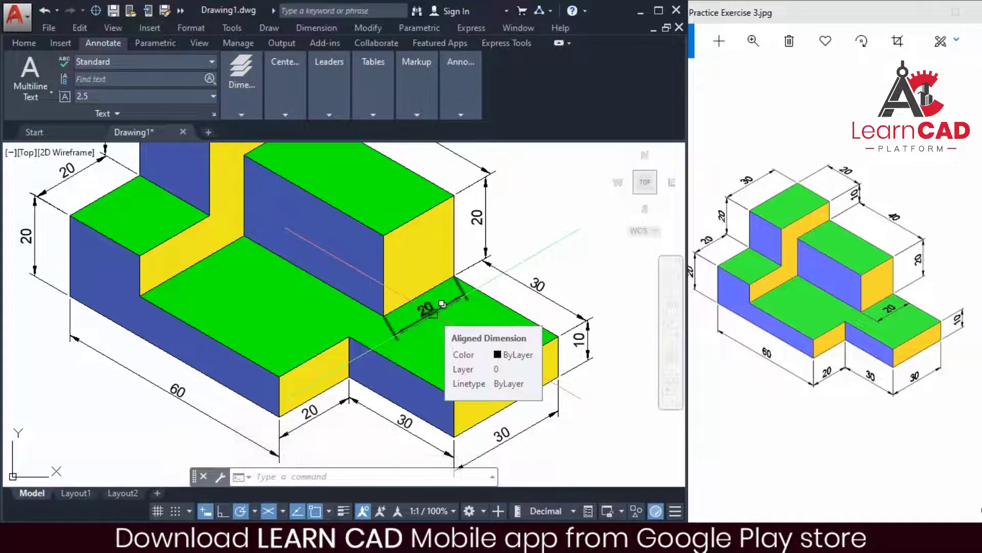
Apply a 150-degree oblique angle to the 20 dimension on the front low block's green top face
mouse_move(239, 103)
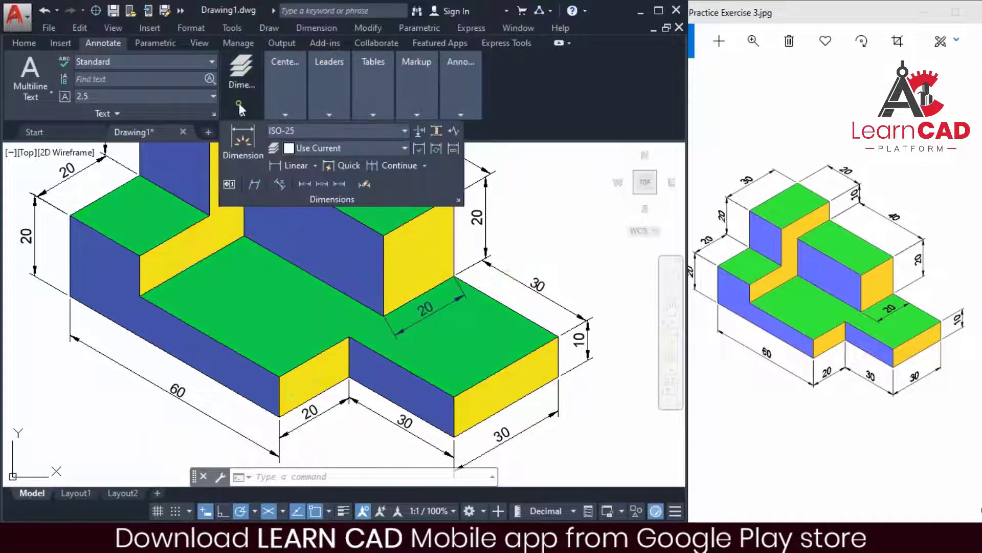
left_click(255, 187)
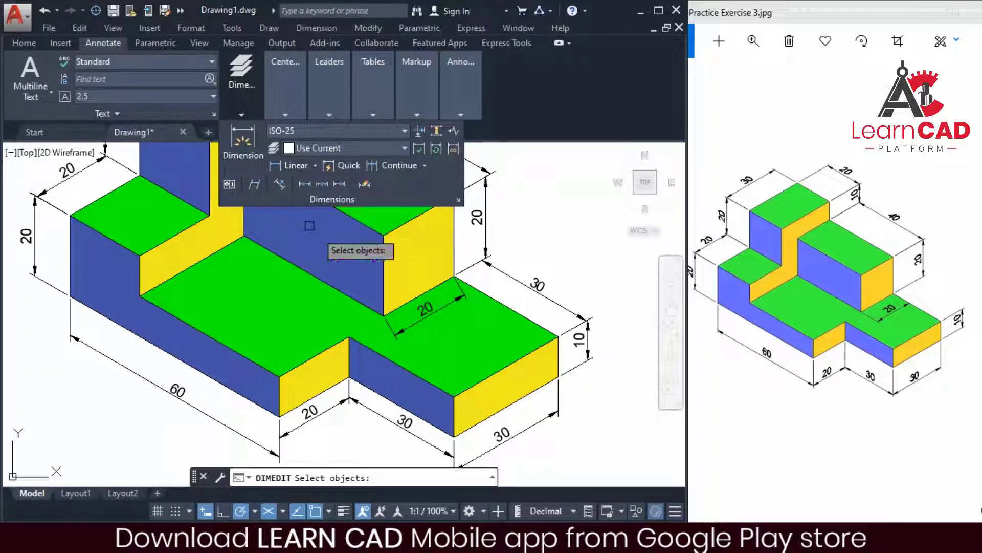
left_click(438, 313)
left_click(488, 365)
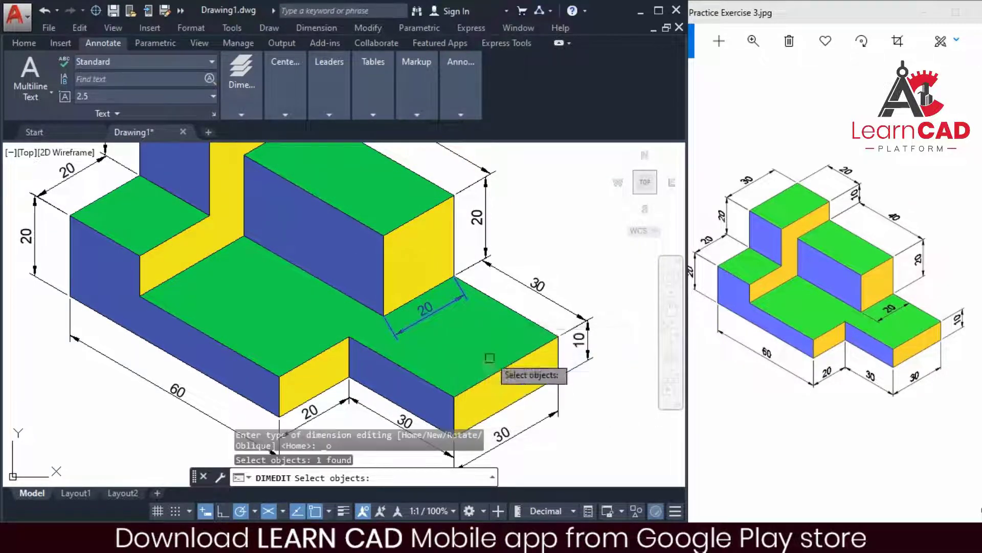
key("Return")
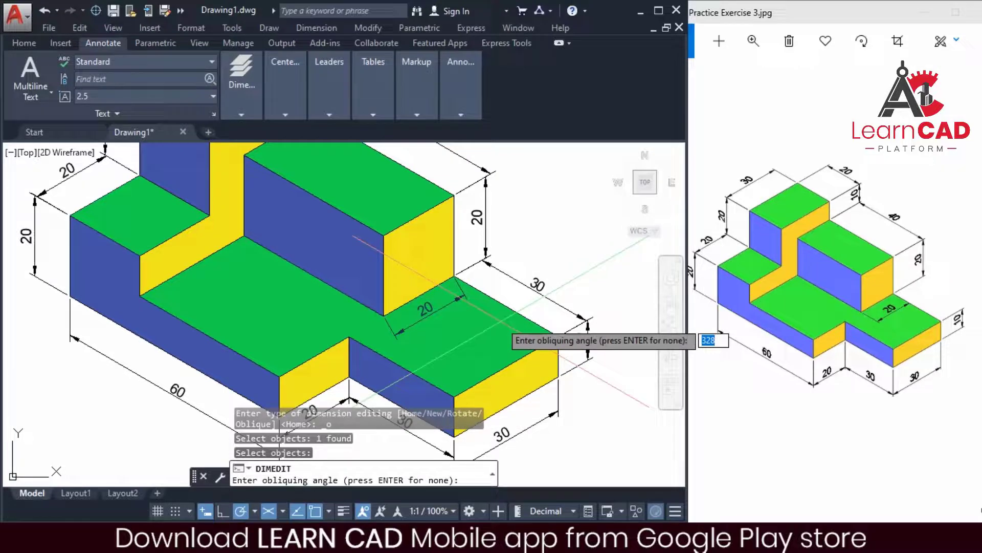
type("150")
key("Return")
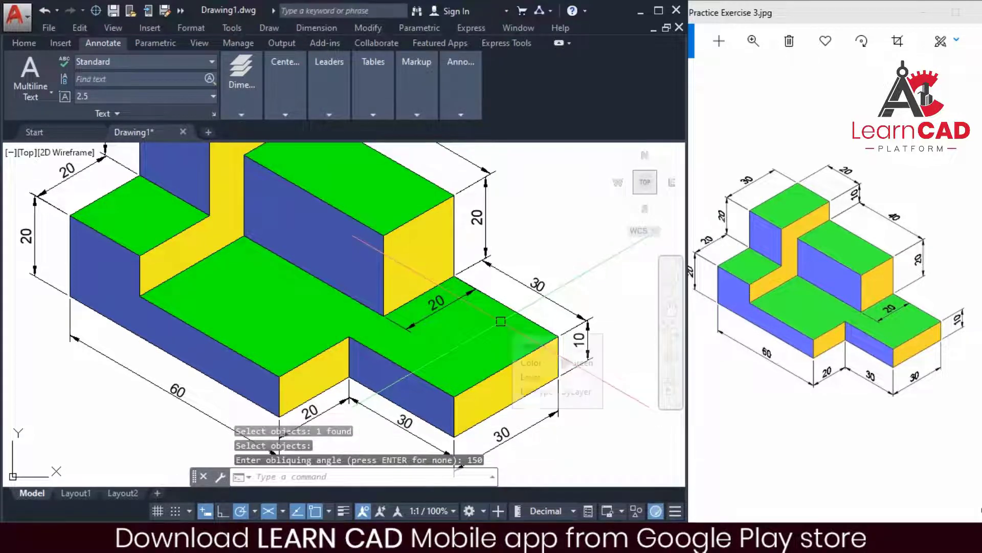
scroll(444, 330, "down", 2)
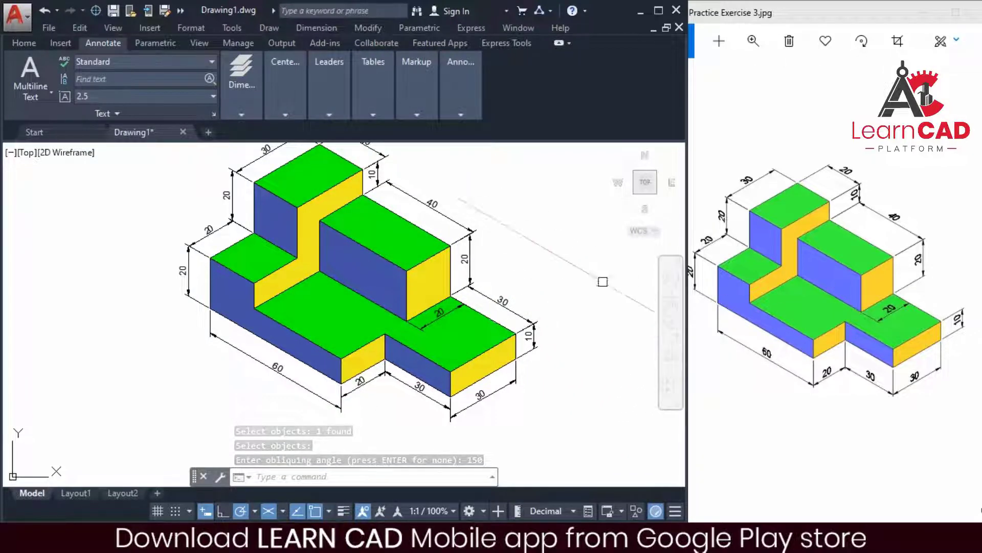
left_click(818, 262)
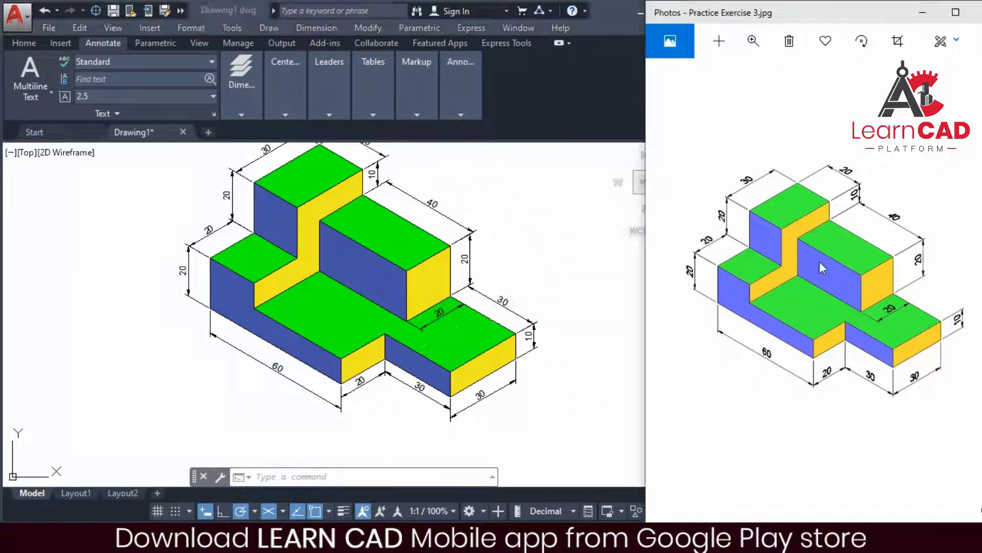
left_click(560, 286)
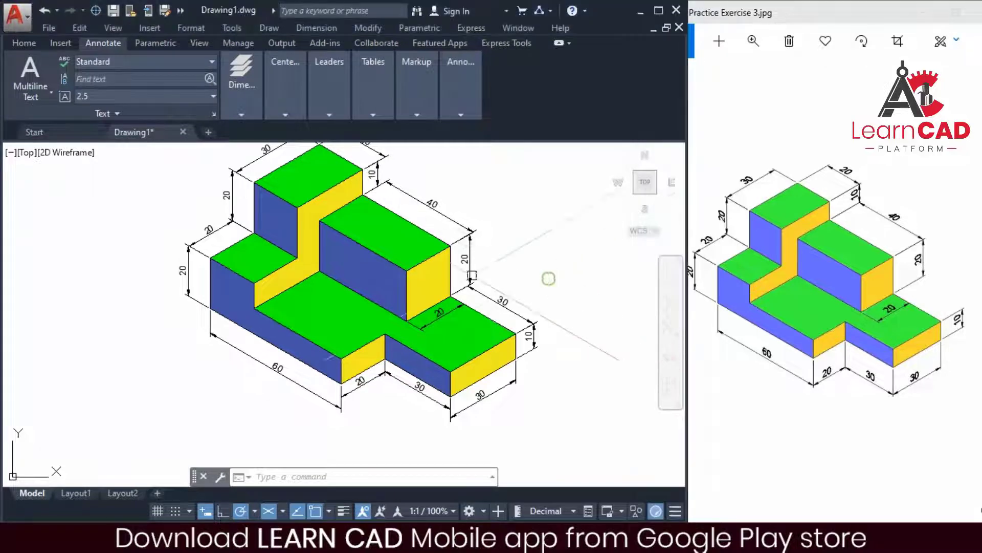
Stretch the tower's vertical 10 dimension outward until it lines up with the ends of the adjacent 20 and 40 dimensions
scroll(398, 318, "down", 1)
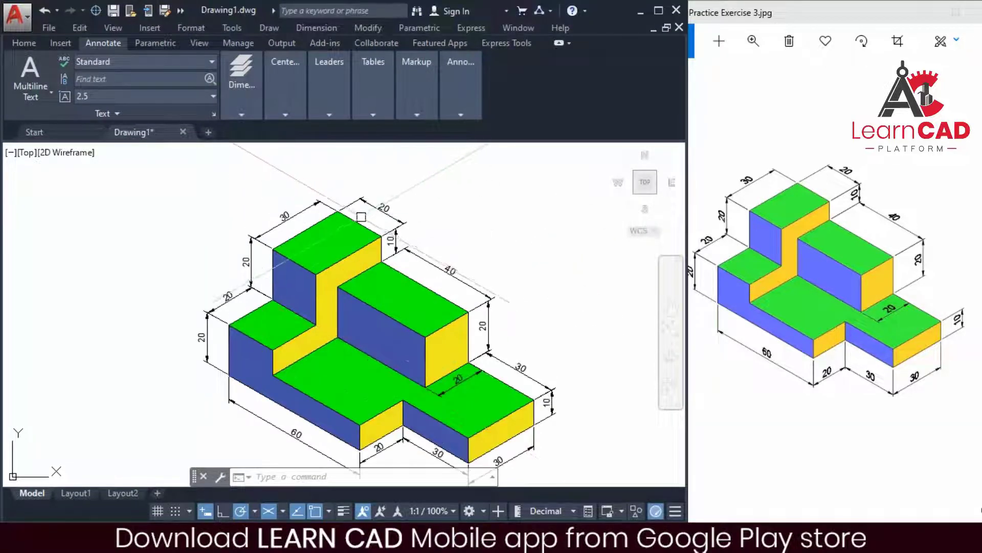
scroll(361, 219, "up", 5)
left_click(441, 267)
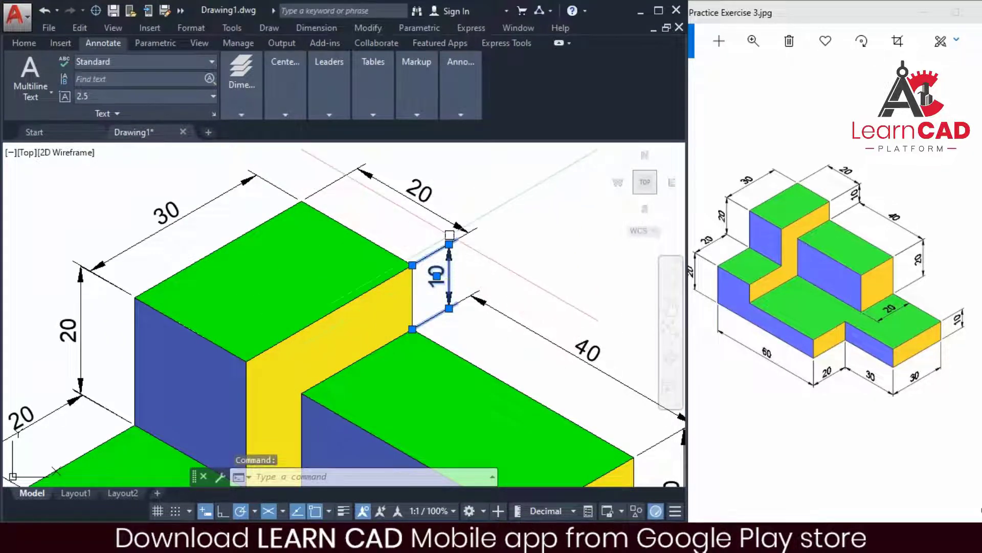
left_click(448, 244)
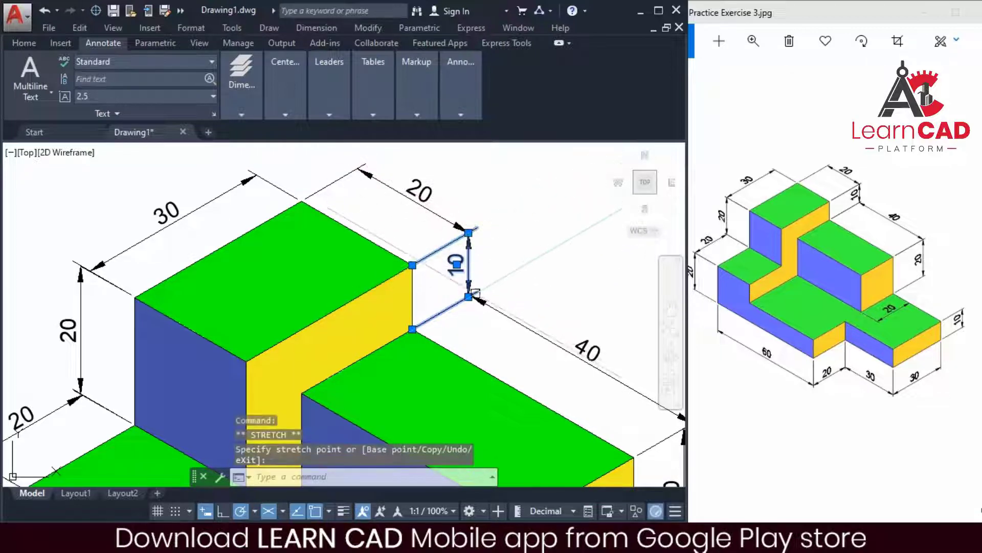
scroll(450, 266, "up", 5)
scroll(491, 306, "down", 6)
key("Escape")
Align the vertical dimensions beside the middle and front low blocks' yellow faces with the ends of the adjacent 40 and 30 dimensions
scroll(556, 366, "up", 4)
left_click(550, 371)
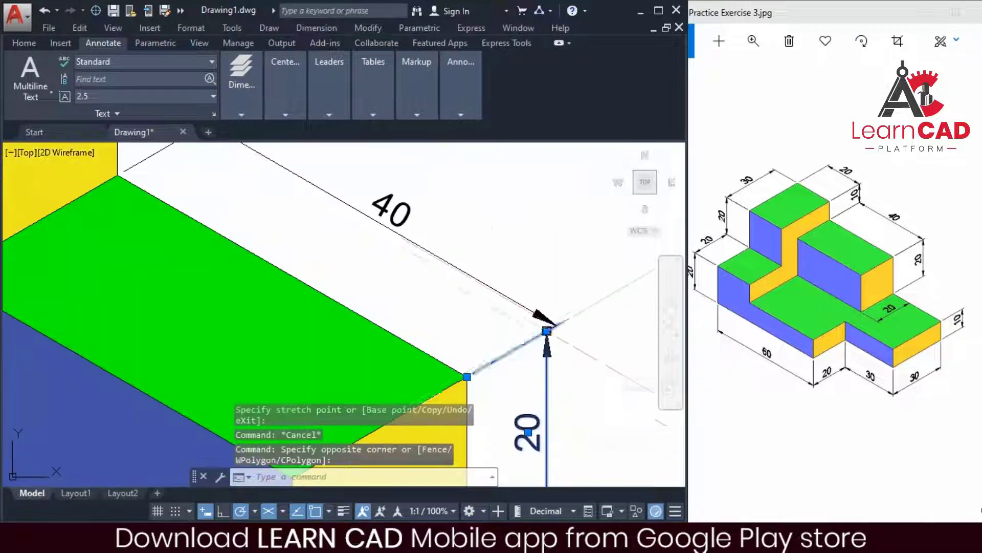
left_click(549, 330)
scroll(552, 327, "down", 2)
left_click(574, 406)
left_click(594, 430)
left_click(594, 406)
key("Escape")
key("Escape")
key("Escape")
scroll(616, 381, "down", 3)
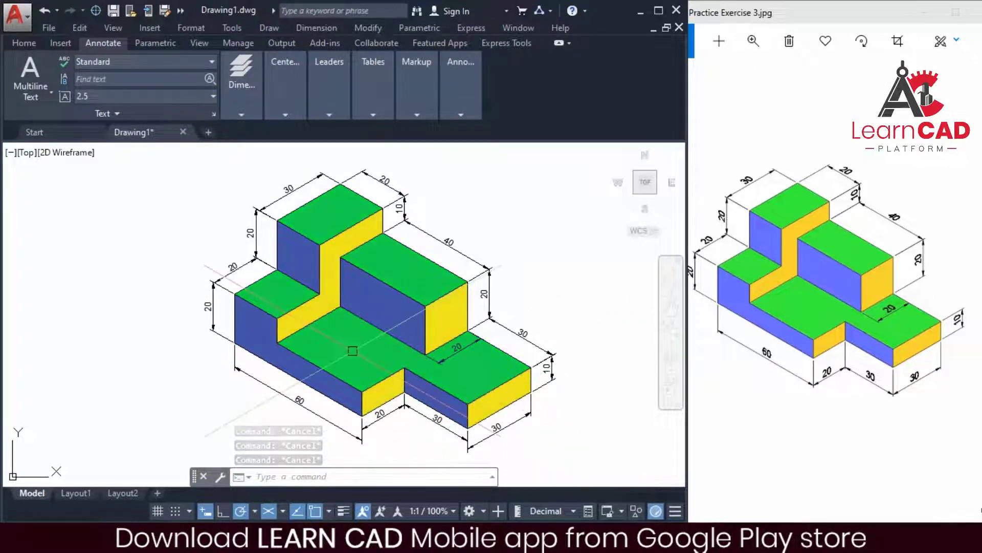
Set the overall scale for dimension features to 2 in the ISO-25 dimension style
type("d")
key("Return")
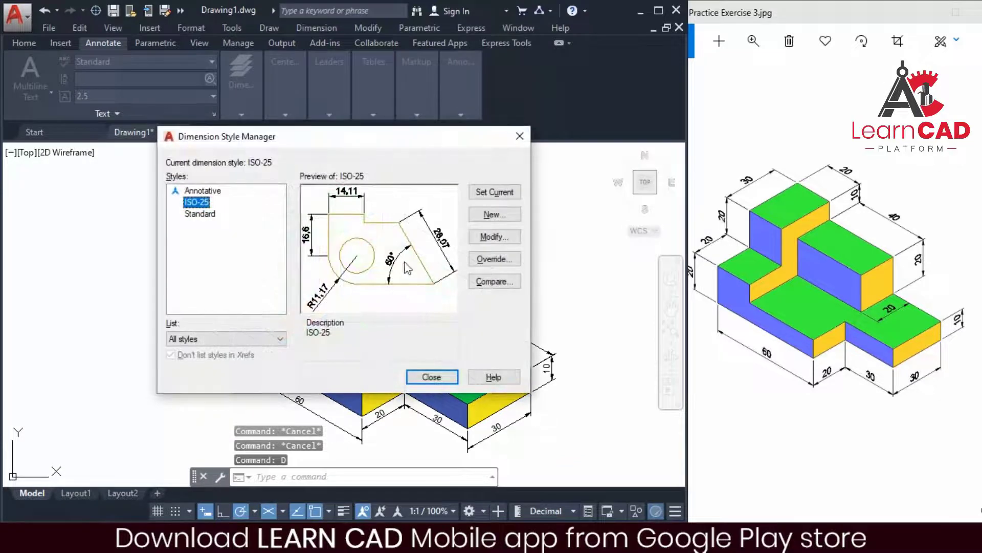
left_click(497, 238)
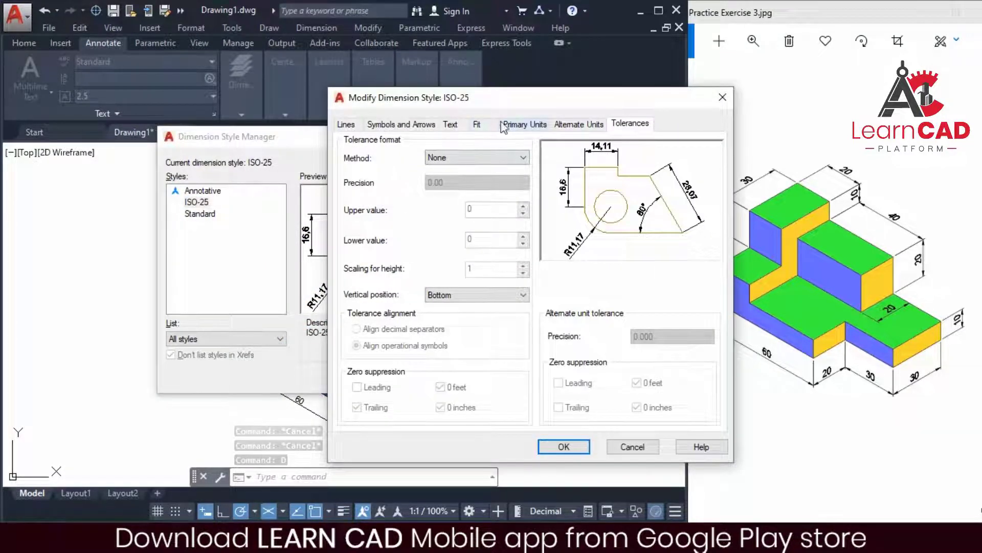
left_click(477, 124)
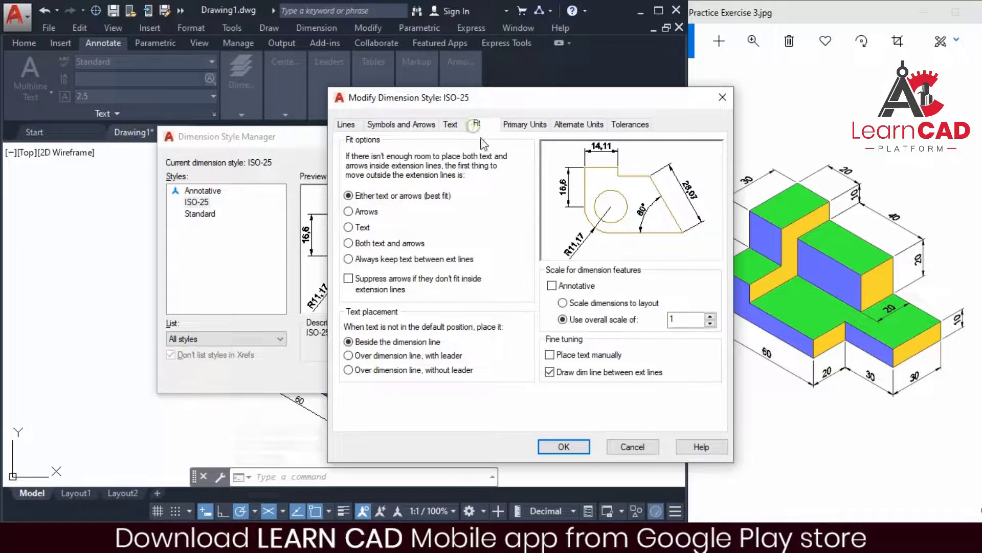
double_click(683, 319)
type("2")
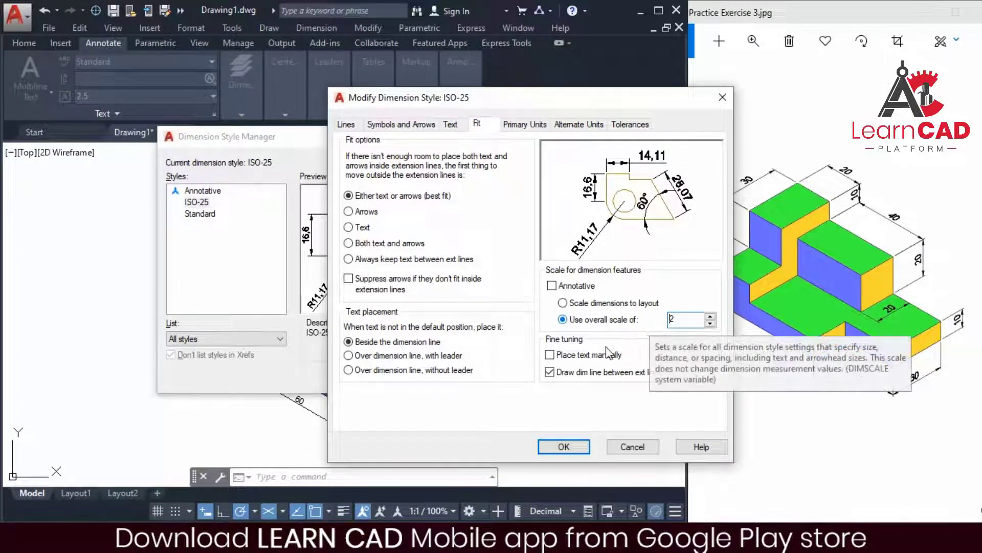
left_click(563, 447)
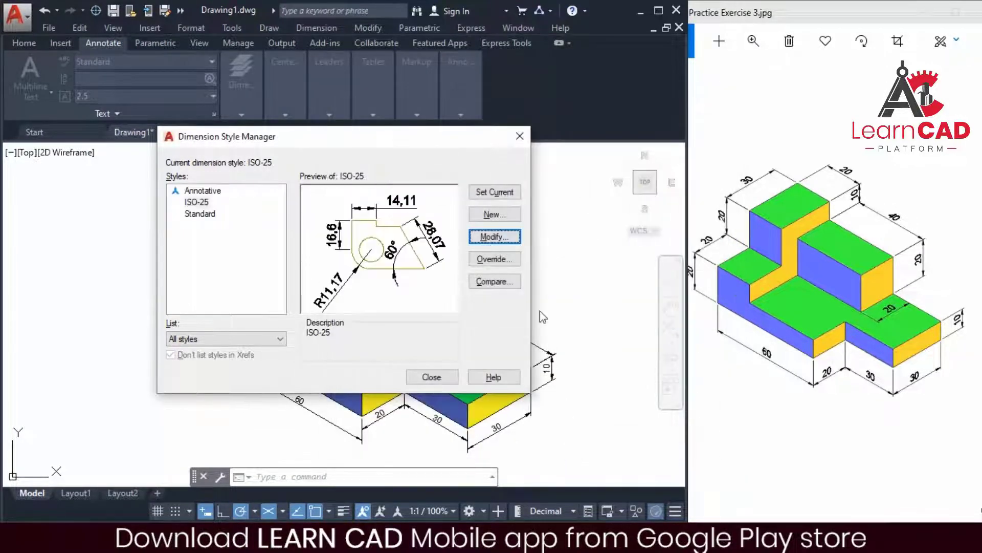
left_click(432, 382)
key("Escape")
key("Escape")
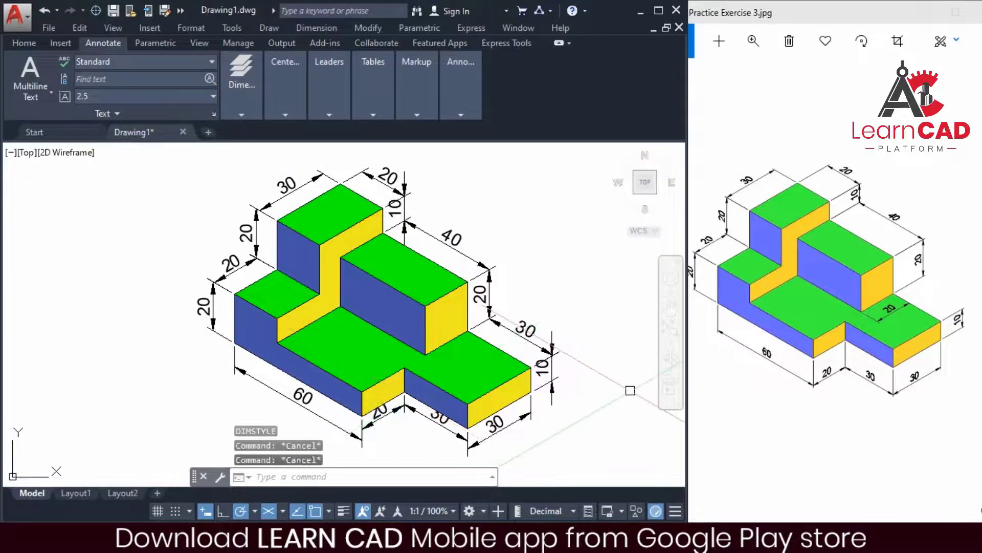